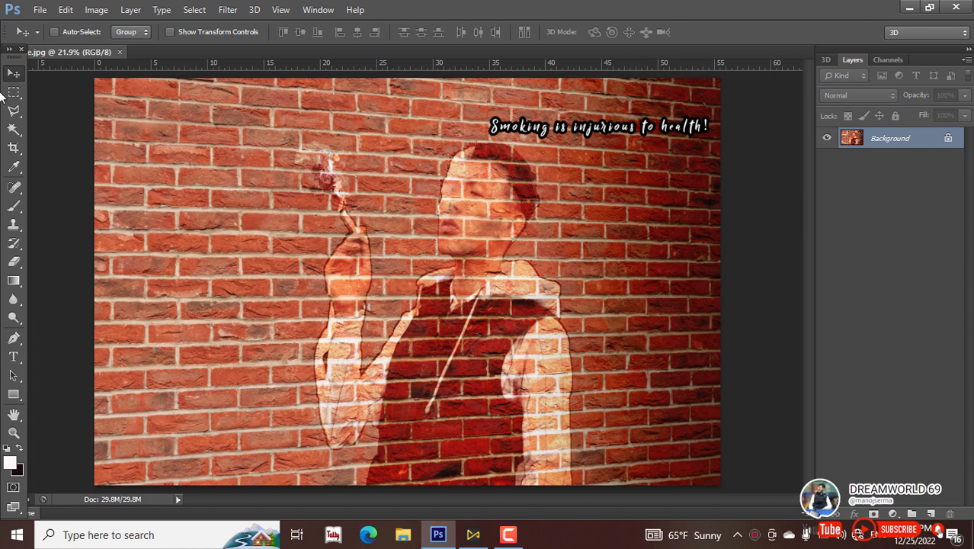
pyautogui.click(13, 130)
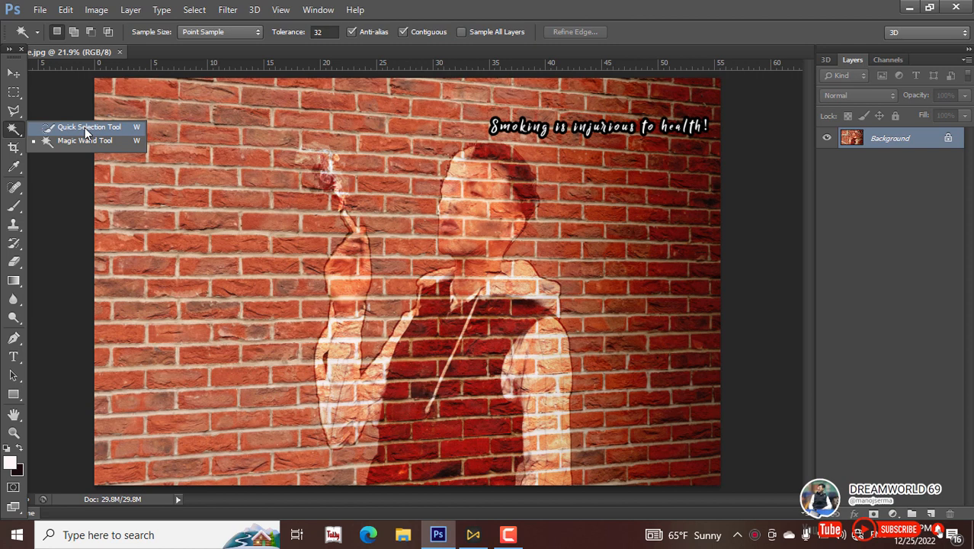
pyautogui.click(15, 76)
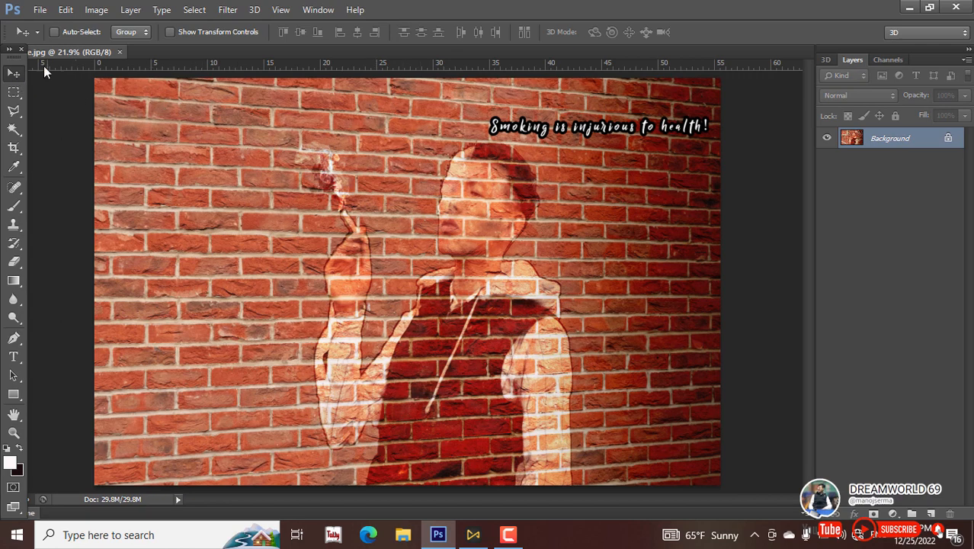
# Open the brick wall image pexels-pixabay-207142 from the Designer folder on New Volume (E:)
pyautogui.click(41, 10)
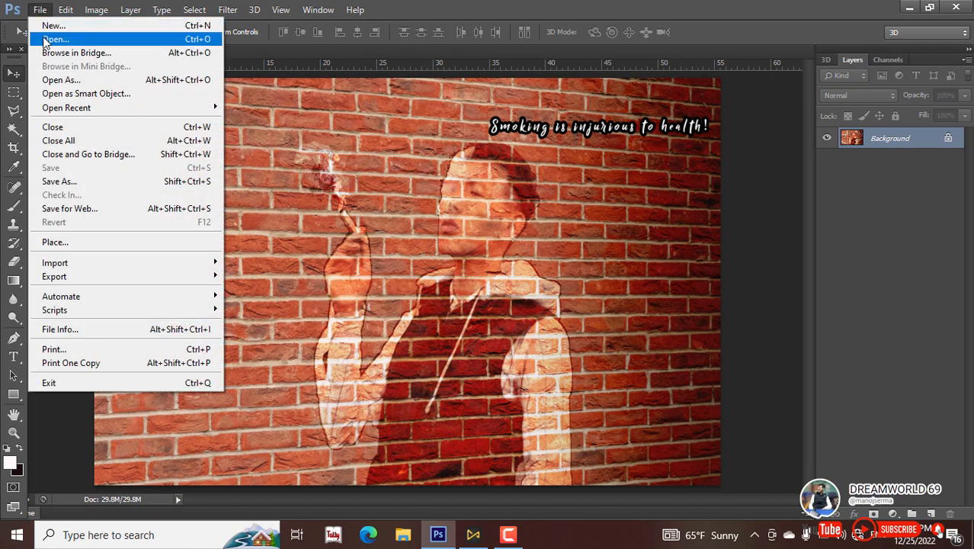
pyautogui.click(48, 39)
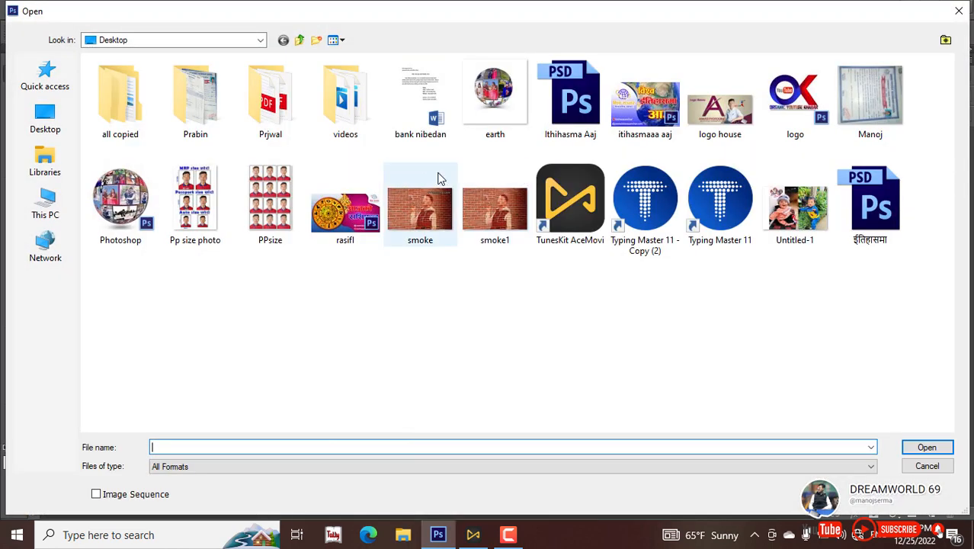
pyautogui.click(43, 223)
pyautogui.doubleClick(445, 177)
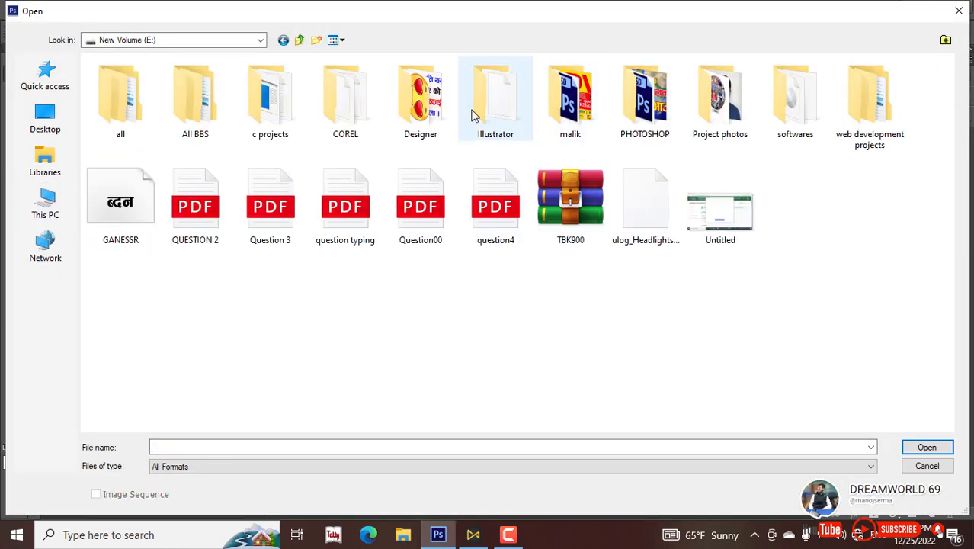
pyautogui.doubleClick(425, 103)
pyautogui.click(803, 213)
pyautogui.click(927, 447)
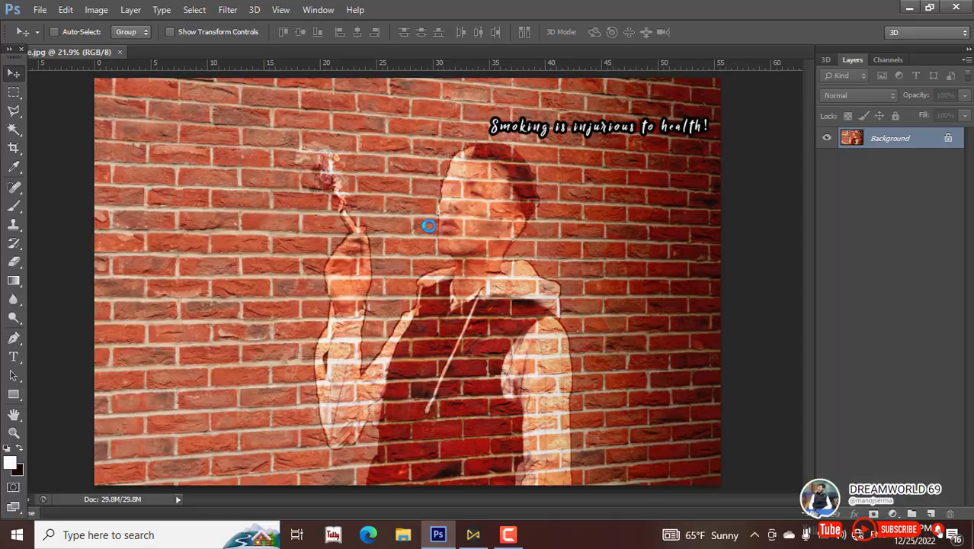
pyautogui.hotkey('ctrl', '0')
pyautogui.click(39, 10)
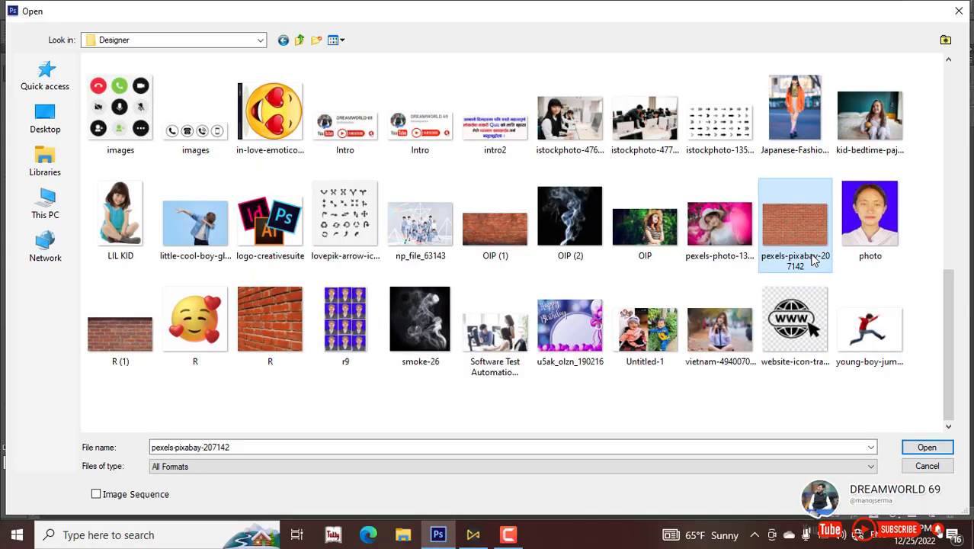
pyautogui.click(927, 447)
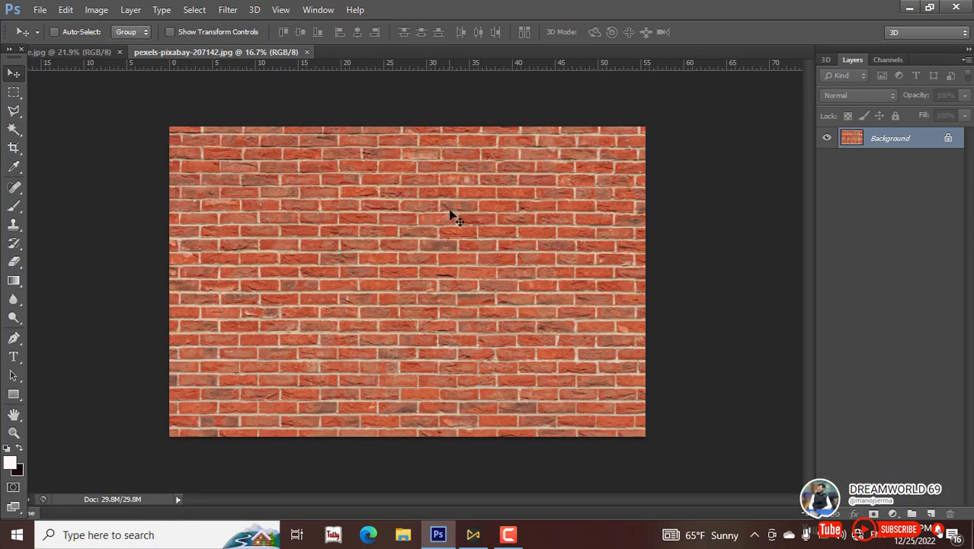
pyautogui.scroll(1, 431, 202)
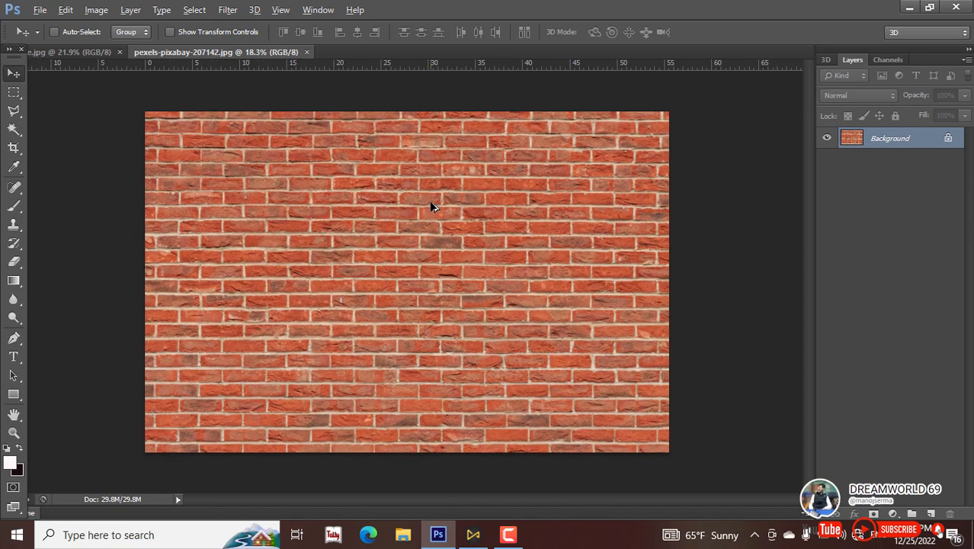
pyautogui.scroll(2, 430, 202)
pyautogui.scroll(-2, 431, 202)
pyautogui.scroll(1, 432, 207)
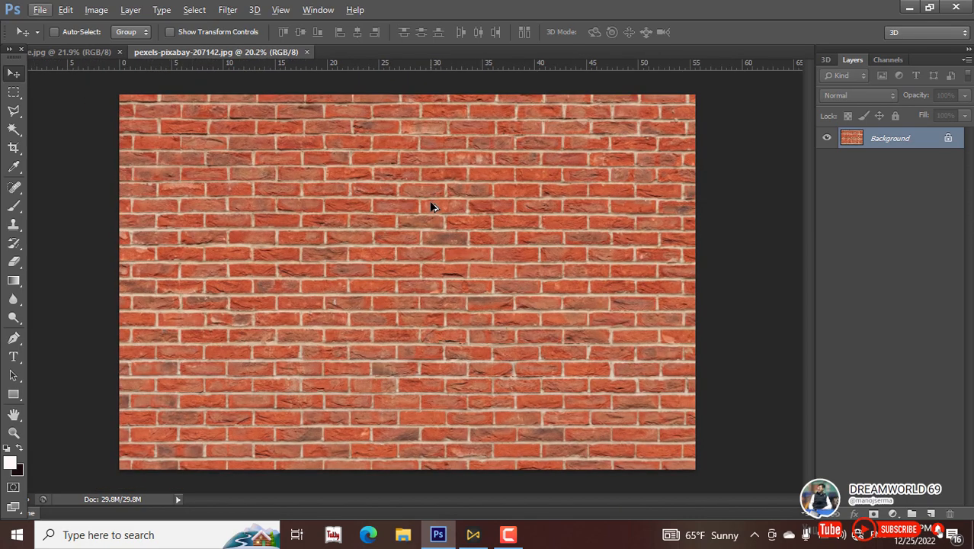
# Open the photo 20221026_114952 of the smoking man from the Designer folder
pyautogui.click(40, 10)
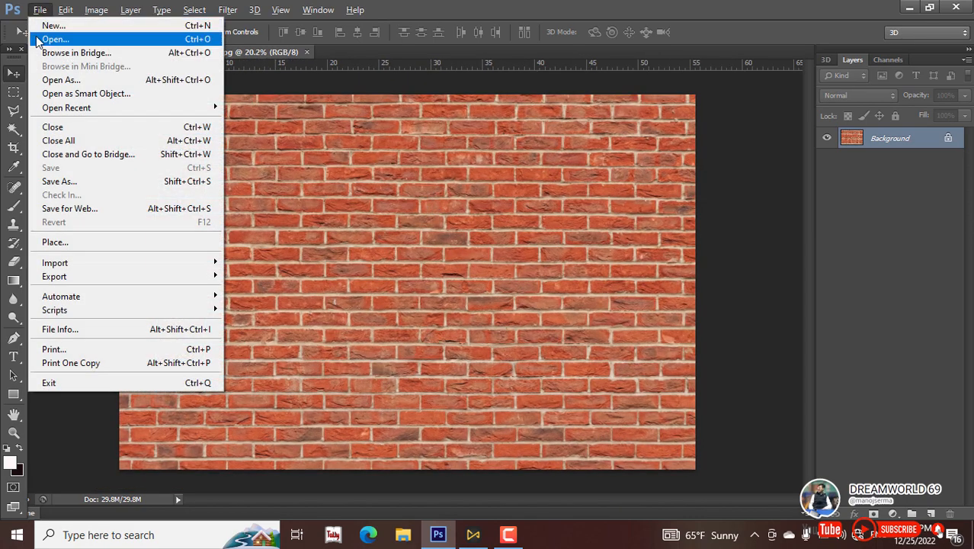
pyautogui.click(35, 36)
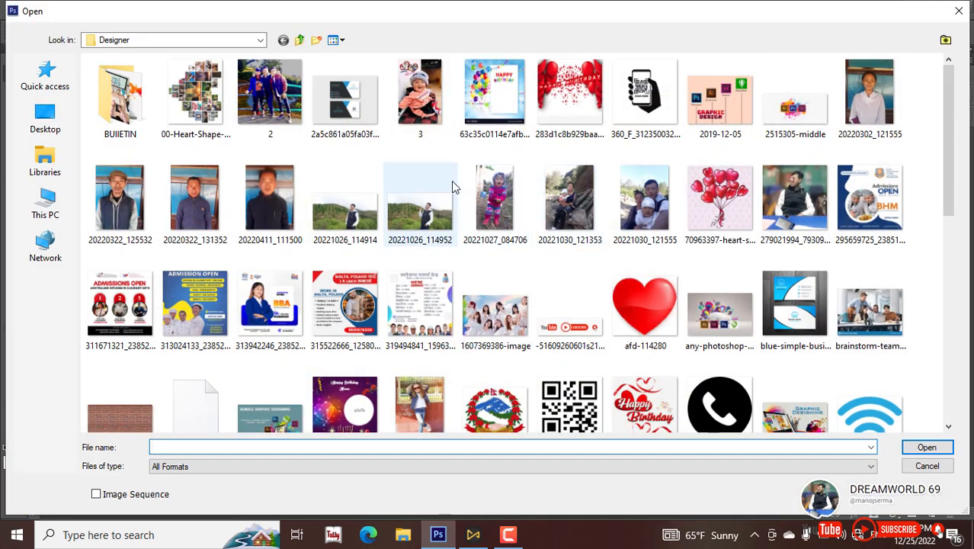
pyautogui.click(413, 213)
pyautogui.press('Return')
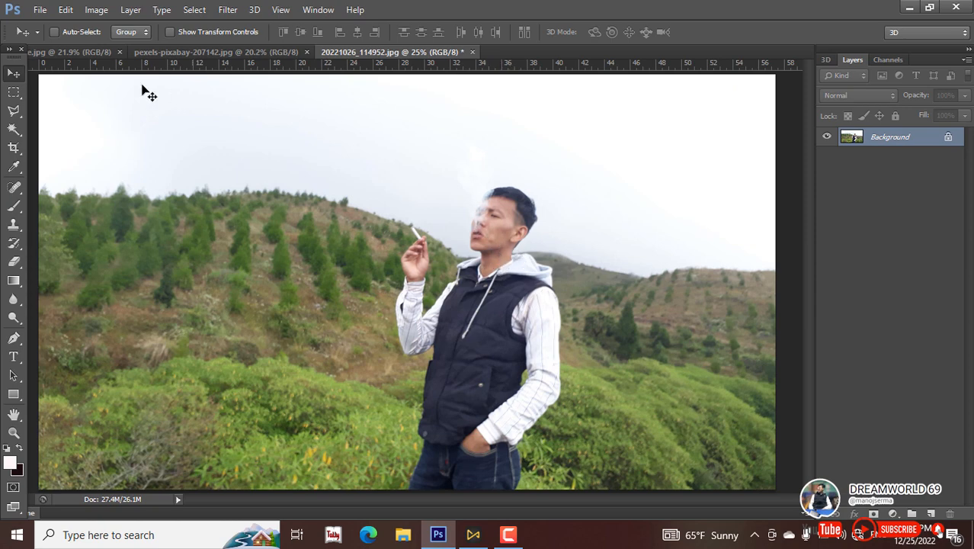
pyautogui.moveTo(13, 131); pyautogui.dragTo(69, 128)
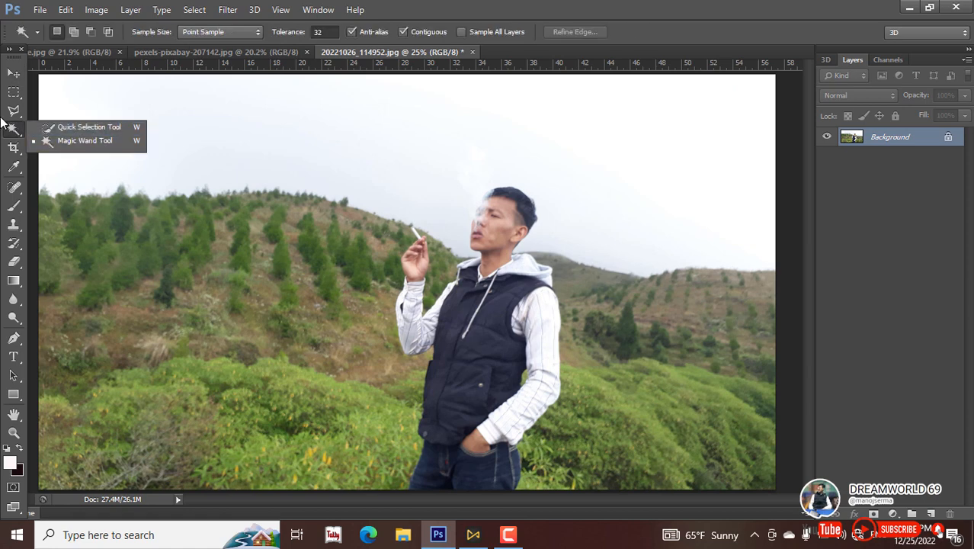
pyautogui.moveTo(15, 112)
pyautogui.mouseDown()
pyautogui.moveTo(79, 114)
pyautogui.moveTo(89, 145)
pyautogui.mouseUp()
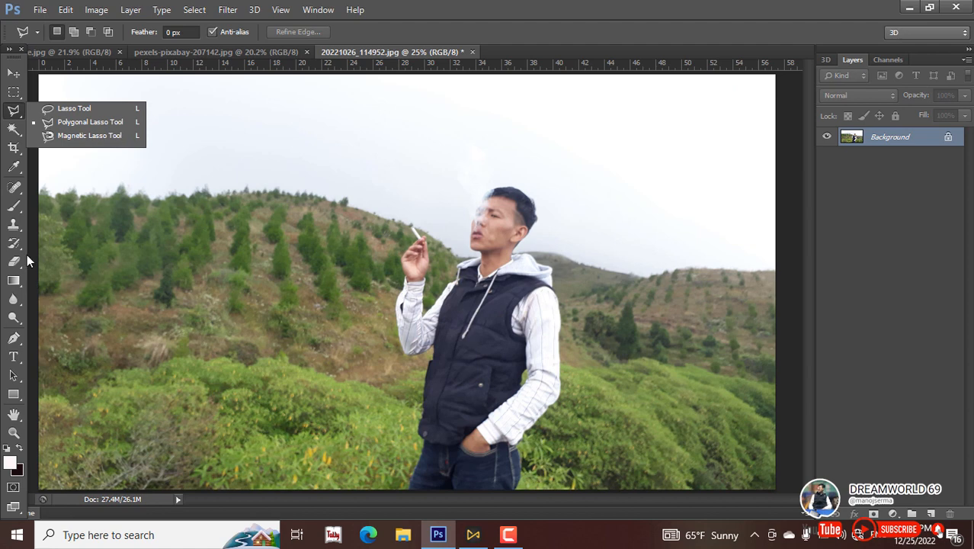
# Activate the Quick Selection tool and duplicate the photo's Background layer
pyautogui.click(12, 130)
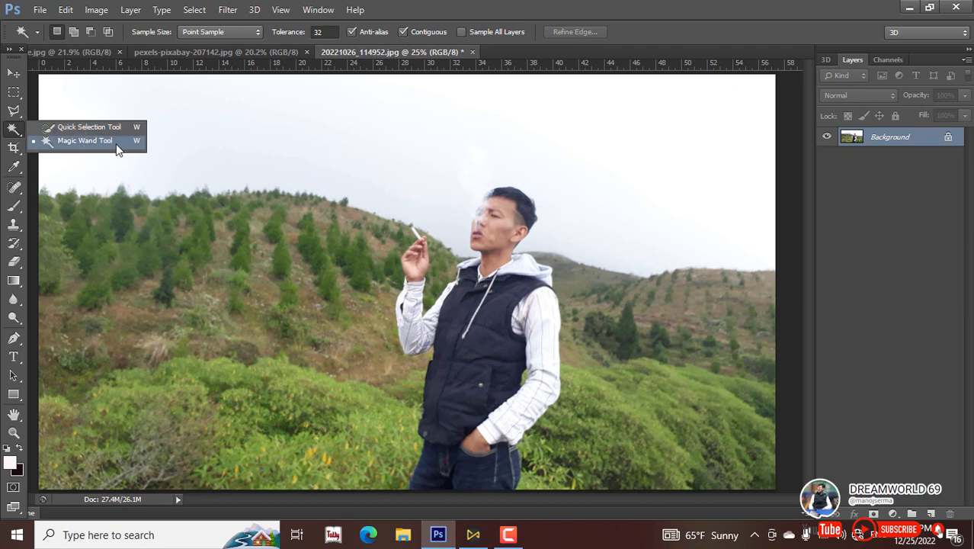
pyautogui.click(101, 129)
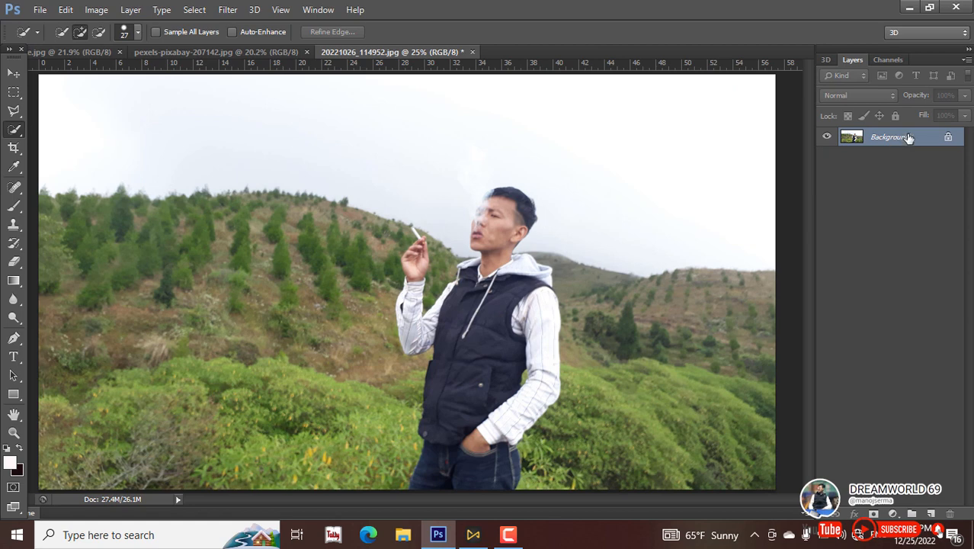
pyautogui.hotkey('ctrl', 'j')
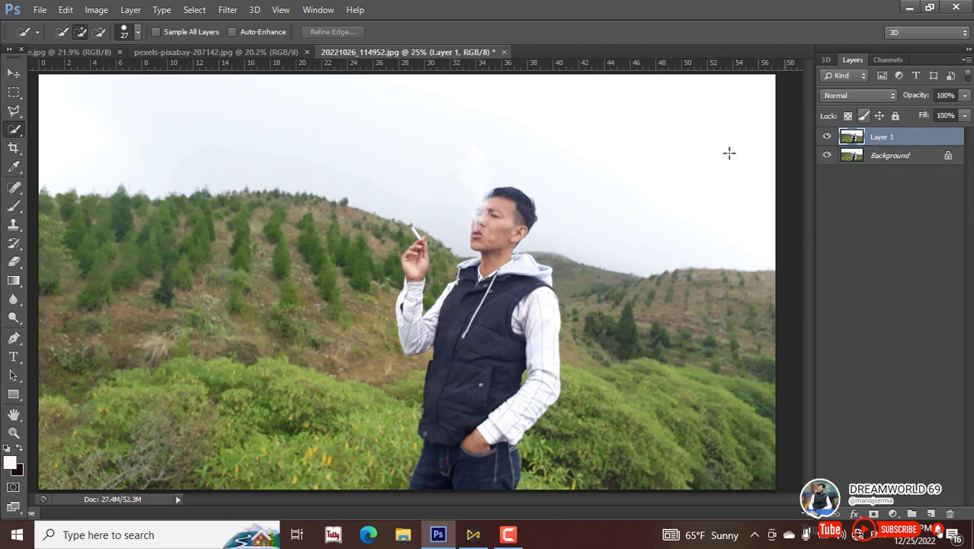
# Set the Quick Selection brush size to 50 px
pyautogui.scroll(3, 510, 203)
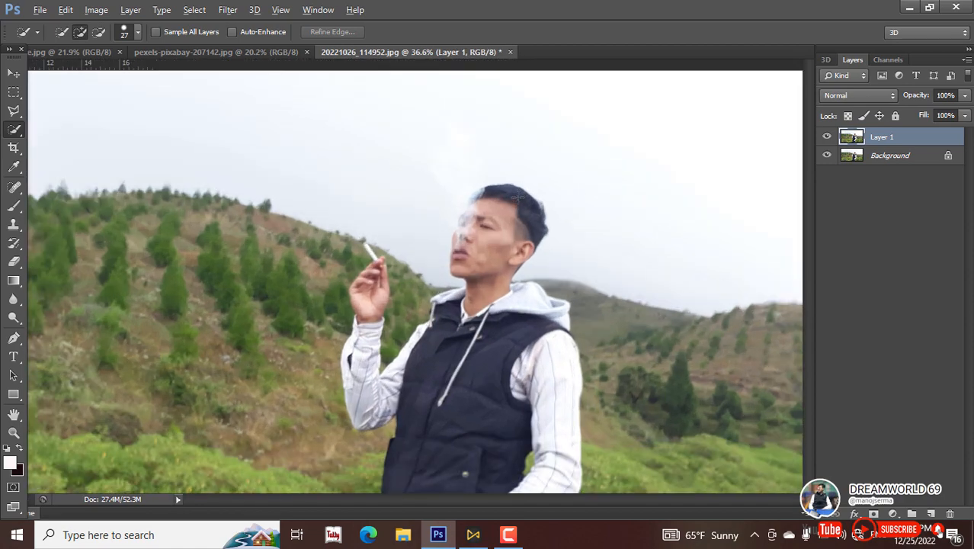
pyautogui.scroll(-1, 510, 203)
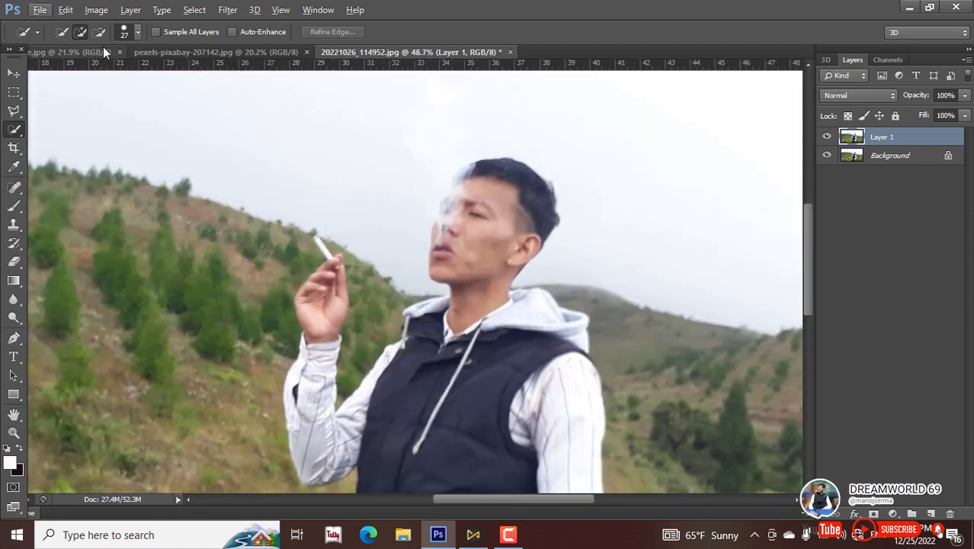
pyautogui.click(134, 31)
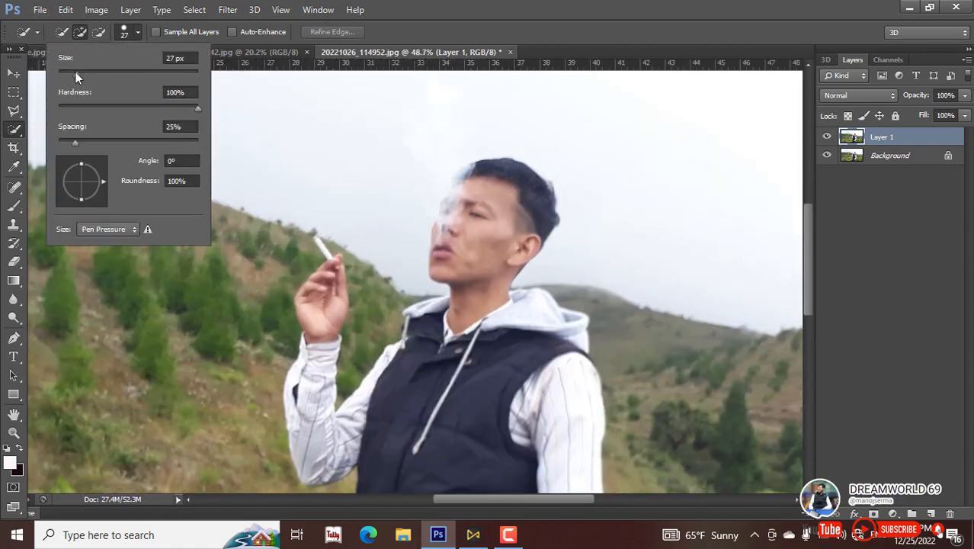
pyautogui.moveTo(74, 71); pyautogui.dragTo(88, 74)
pyautogui.press('Escape')
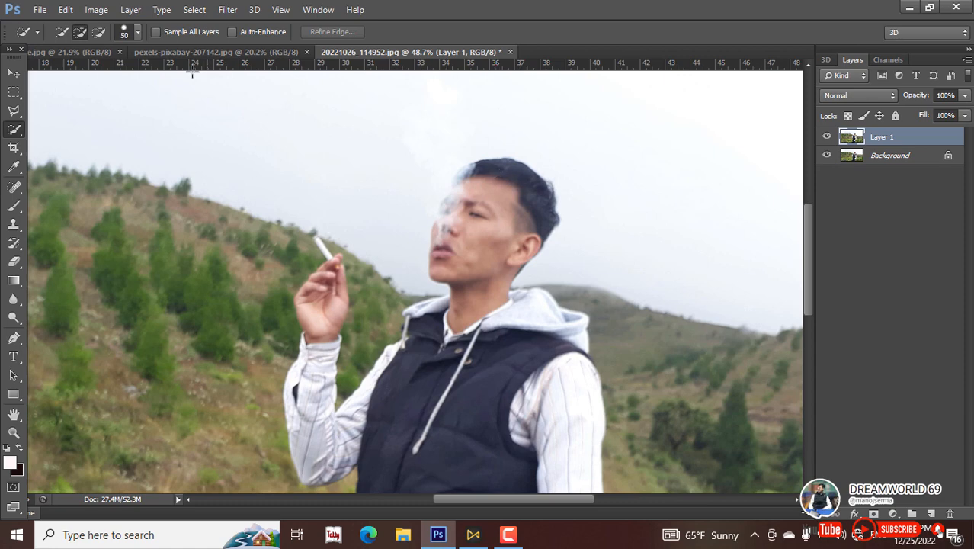
pyautogui.click(67, 10)
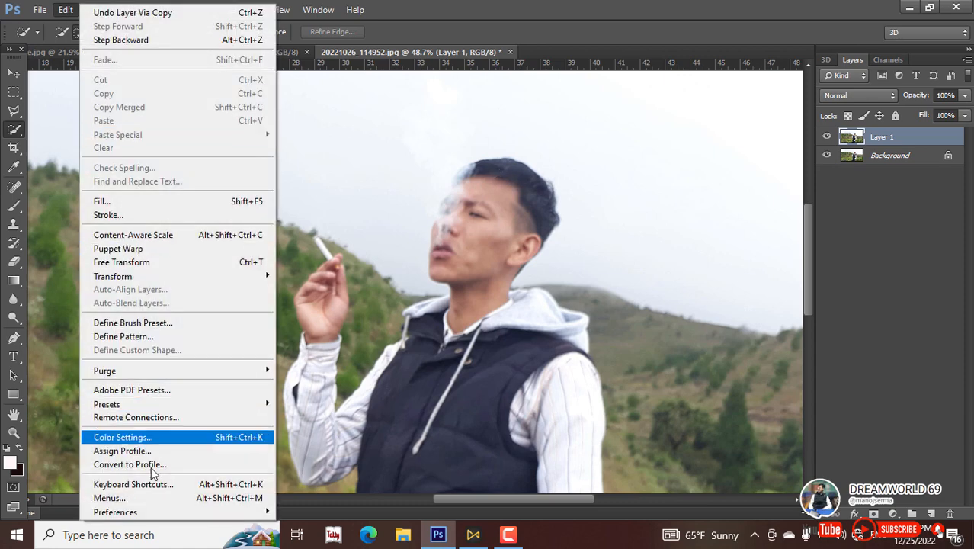
pyautogui.moveTo(209, 521)
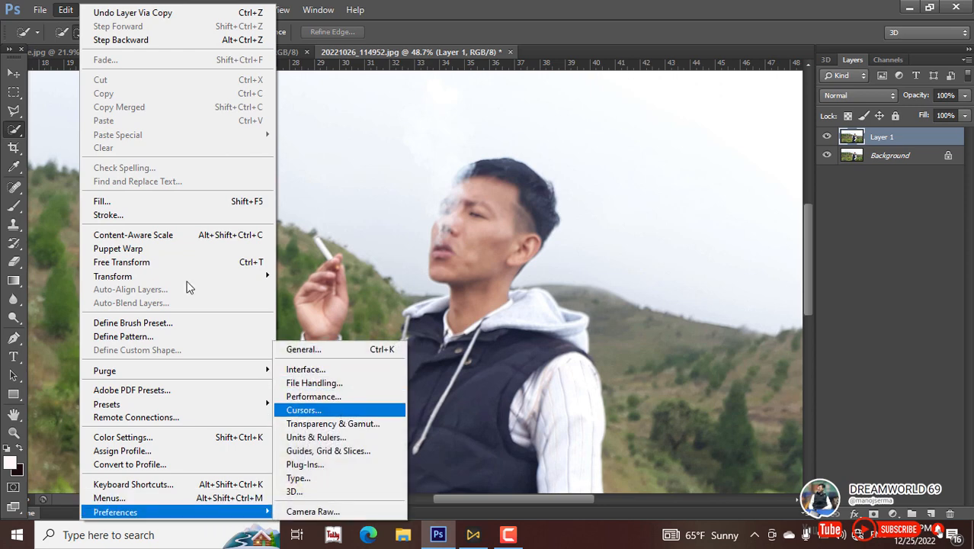
pyautogui.click(65, 10)
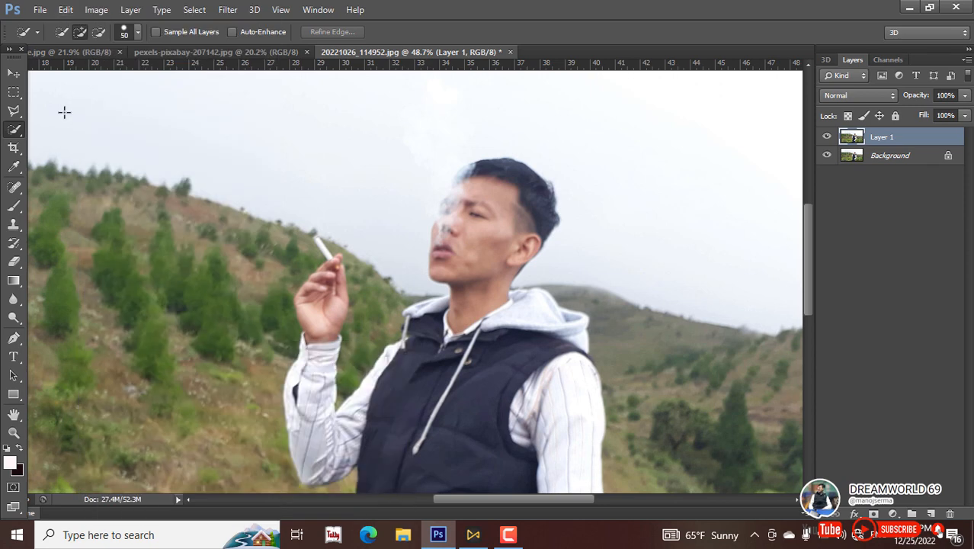
# In the cursor preferences, set the painting cursors to Normal Brush Tip and the other cursors to Standard
pyautogui.click(65, 10)
pyautogui.moveTo(134, 515)
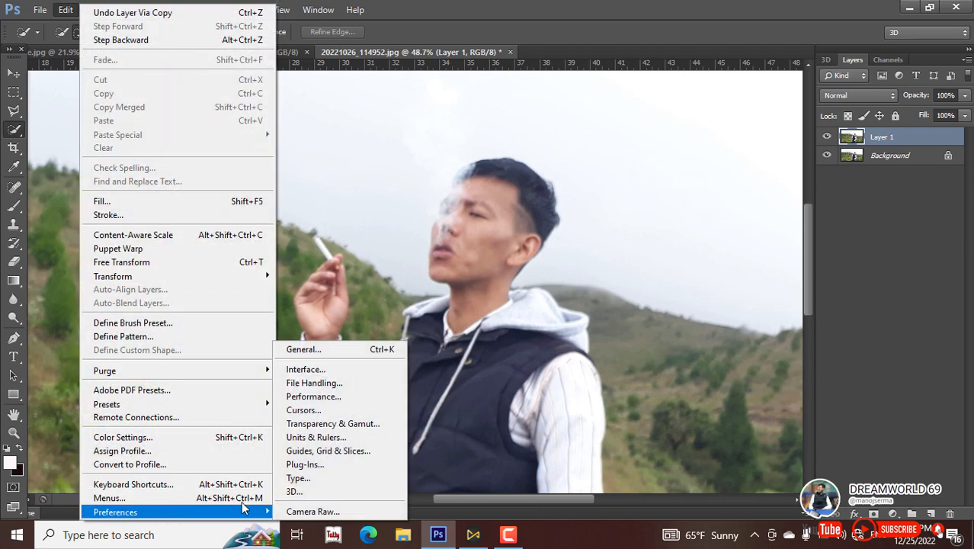
pyautogui.click(321, 412)
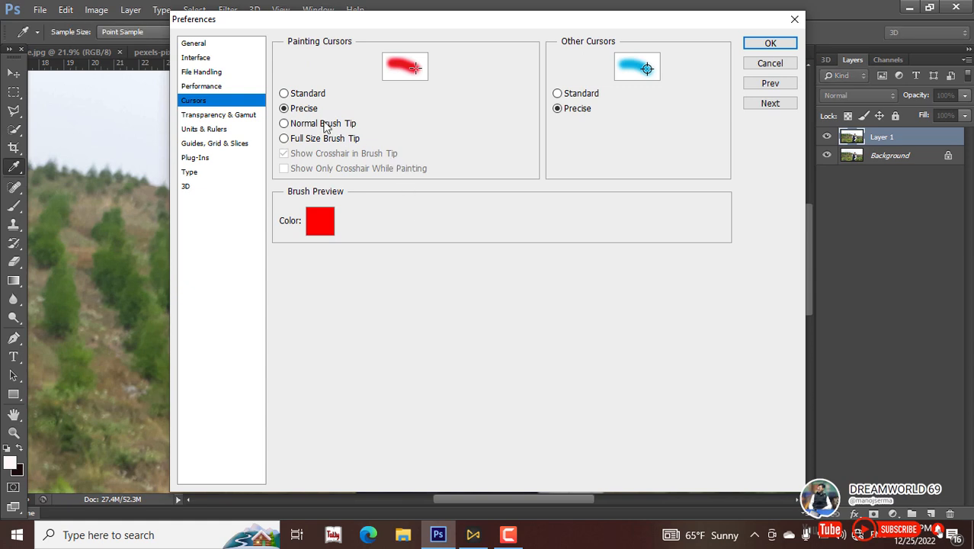
pyautogui.click(567, 91)
pyautogui.click(308, 128)
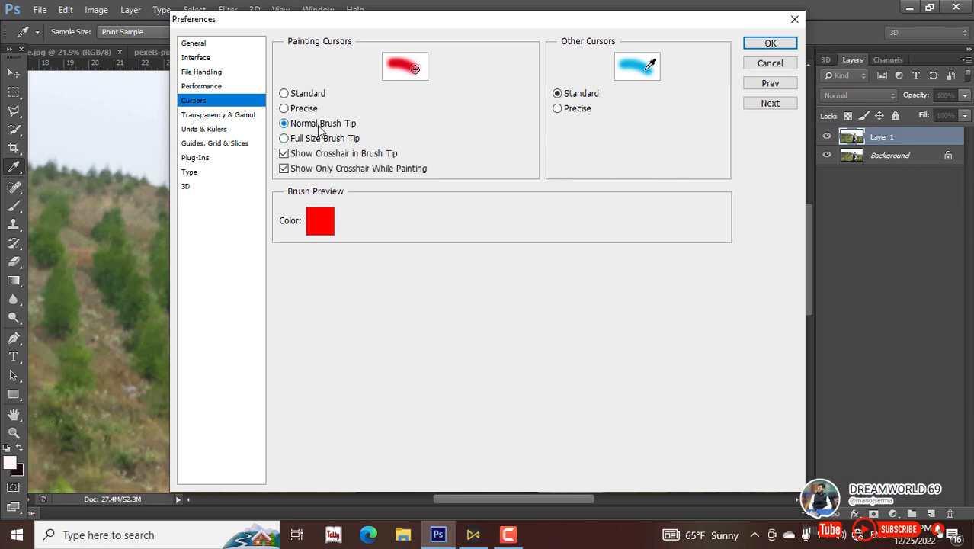
pyautogui.click(768, 44)
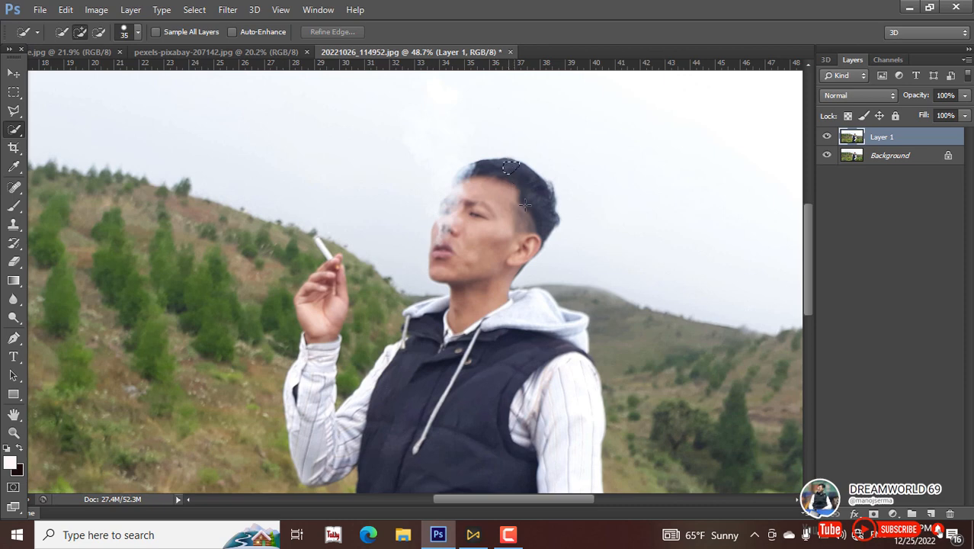
# Select the man's head, hood, vest, lowered arm and trousers on the duplicated layer with Quick Selection
pyautogui.moveTo(509, 166)
pyautogui.mouseDown()
pyautogui.moveTo(512, 290)
pyautogui.moveTo(496, 339)
pyautogui.mouseUp()
pyautogui.scroll(-2, 480, 176)
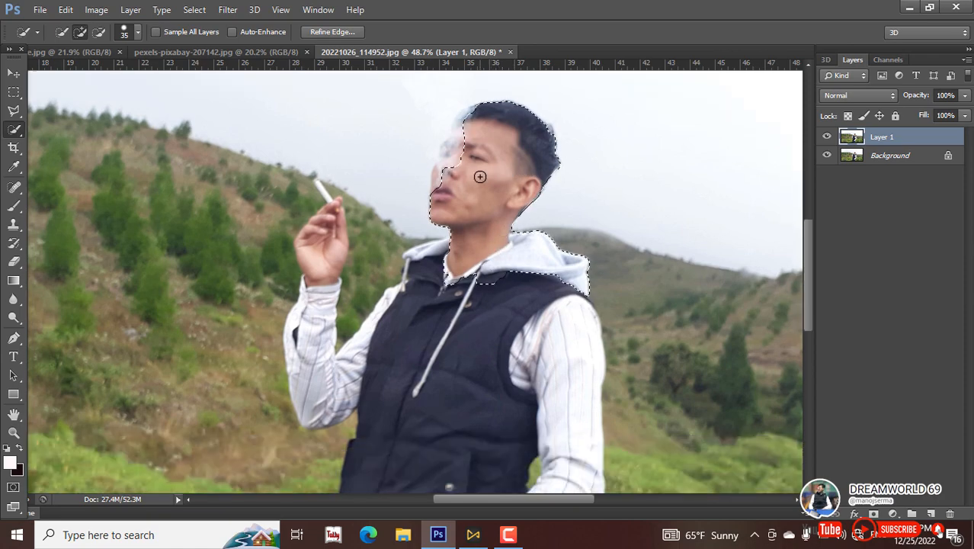
pyautogui.scroll(-3, 480, 177)
pyautogui.moveTo(480, 176)
pyautogui.mouseDown()
pyautogui.moveTo(500, 402)
pyautogui.moveTo(477, 492)
pyautogui.mouseUp()
pyautogui.scroll(-5, 489, 308)
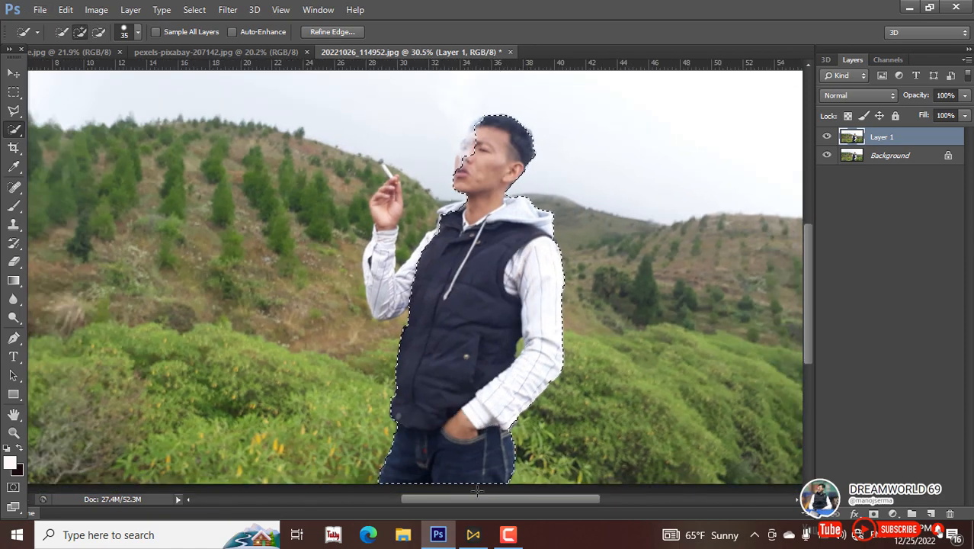
# Add the raised arm, the hand and the smoke-covered edge of the face to the selection
pyautogui.moveTo(421, 266)
pyautogui.mouseDown()
pyautogui.moveTo(389, 296)
pyautogui.moveTo(369, 293)
pyautogui.moveTo(388, 198)
pyautogui.mouseUp()
pyautogui.moveTo(458, 179); pyautogui.dragTo(464, 158)
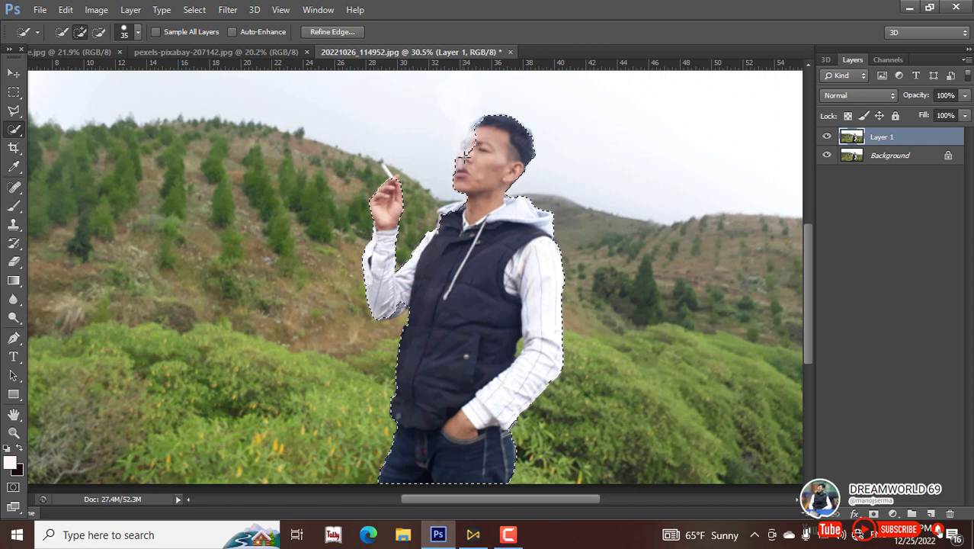
pyautogui.click(471, 145)
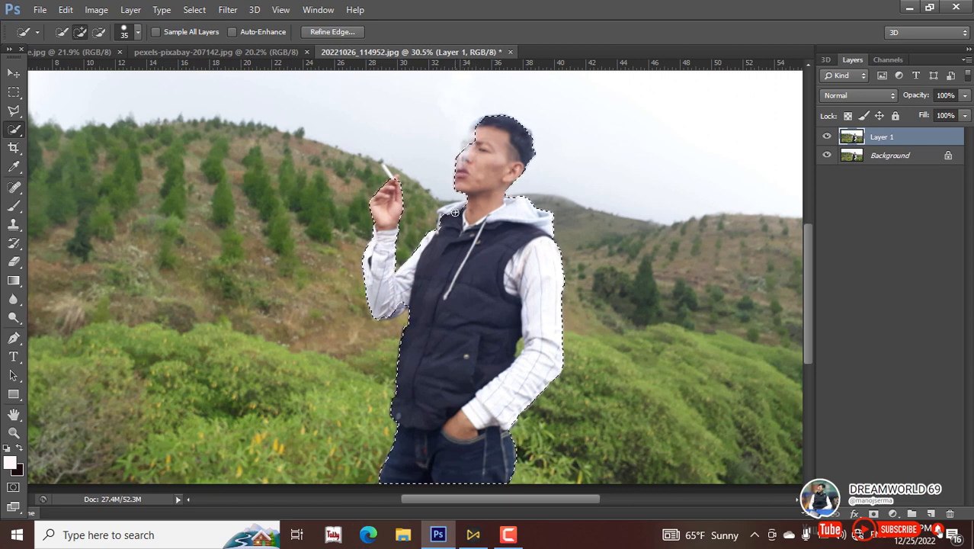
# Add the missing underside of the raised arm's sleeve near the elbow to the selection with a 15 px Quick Selection brush
pyautogui.scroll(1, 458, 281)
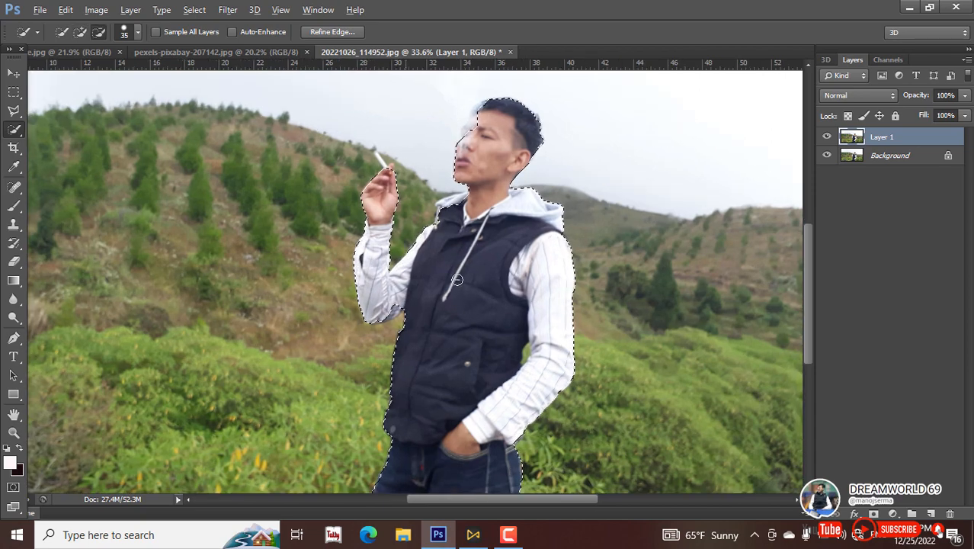
pyautogui.scroll(2, 457, 280)
pyautogui.scroll(3, 385, 301)
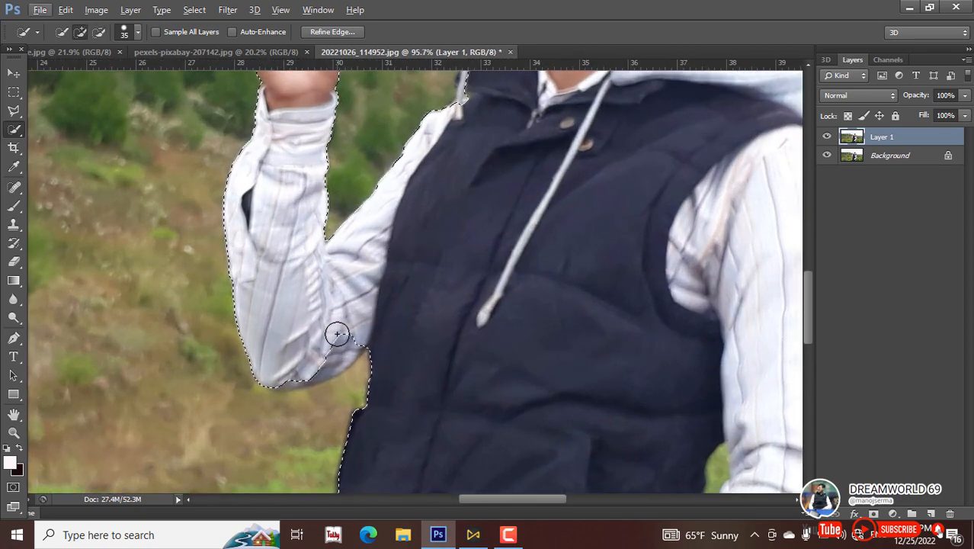
pyautogui.moveTo(341, 335); pyautogui.dragTo(342, 350)
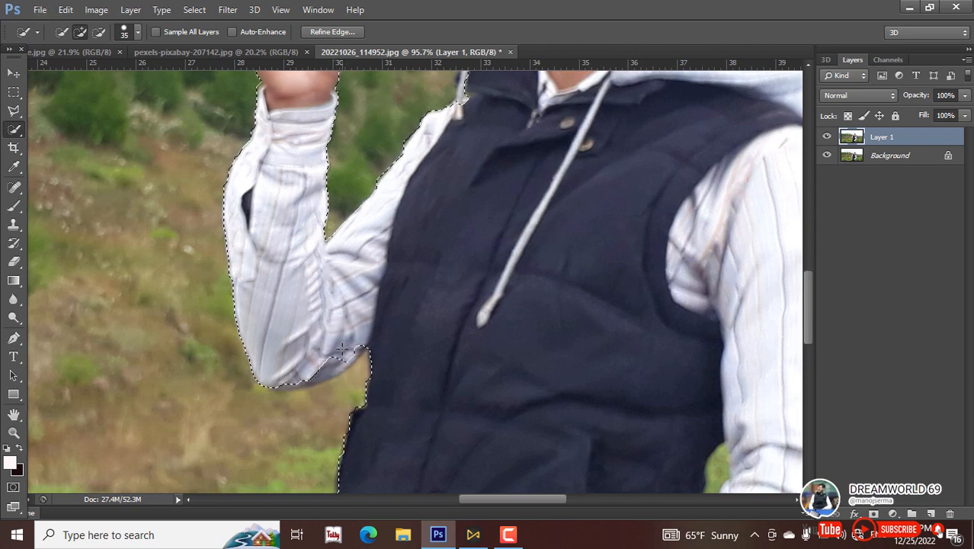
pyautogui.press('[')
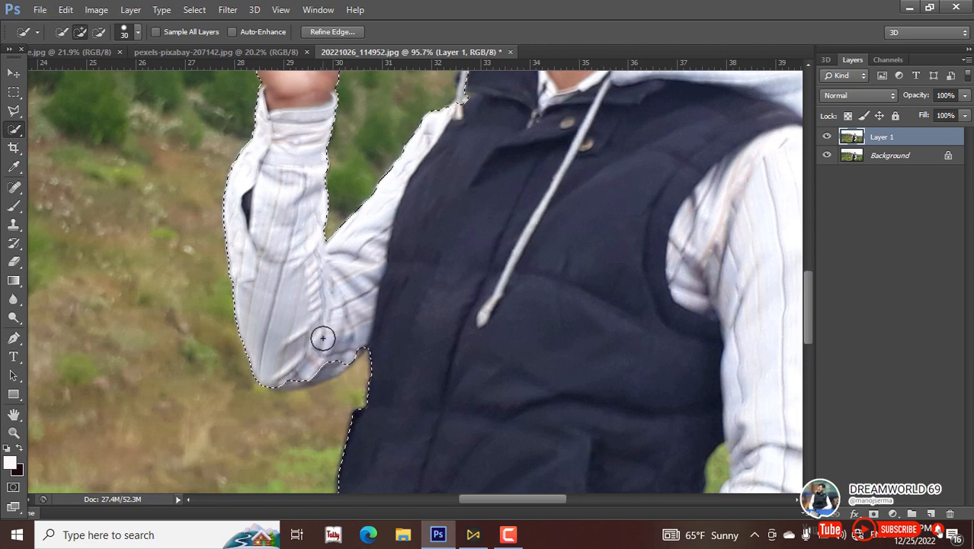
pyautogui.press('[')
pyautogui.press('[')
pyautogui.press('[')
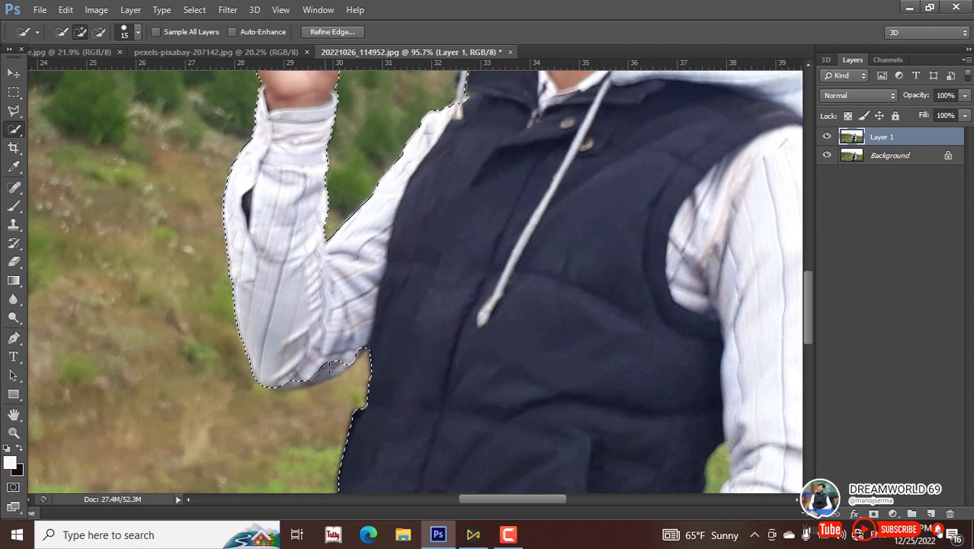
pyautogui.click(293, 383)
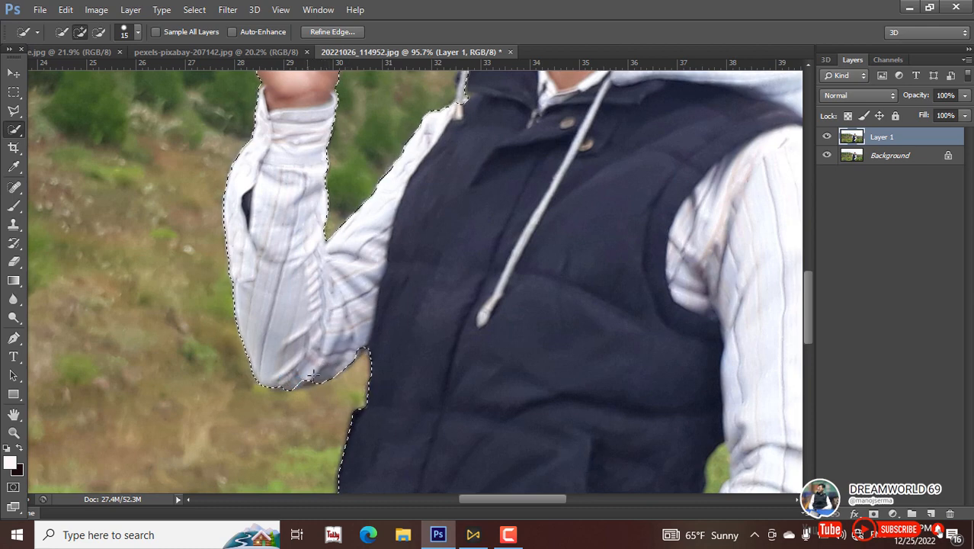
pyautogui.click(302, 381)
pyautogui.click(336, 369)
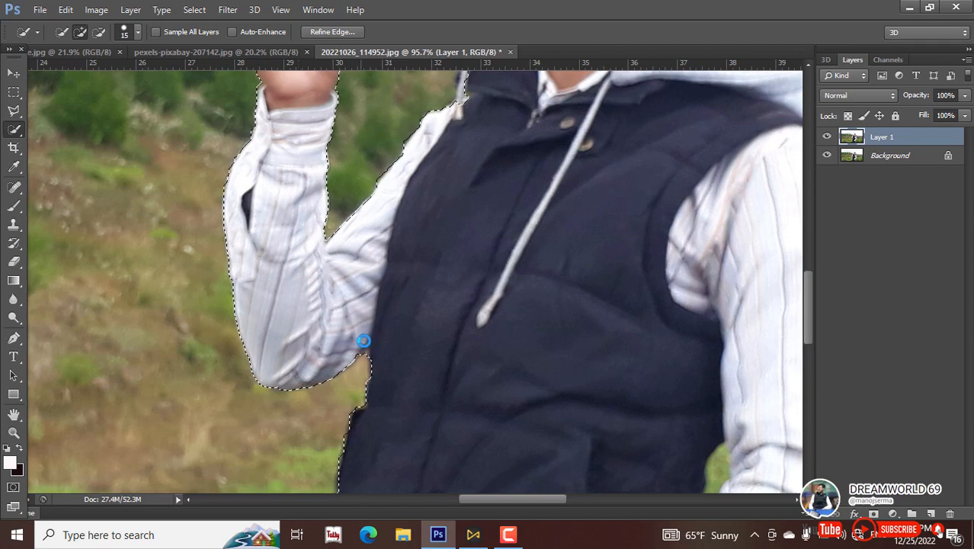
# Add the cigarette and the fingertip holding it to the selection with an 8 px brush
pyautogui.scroll(2, 256, 290)
pyautogui.scroll(6, 256, 290)
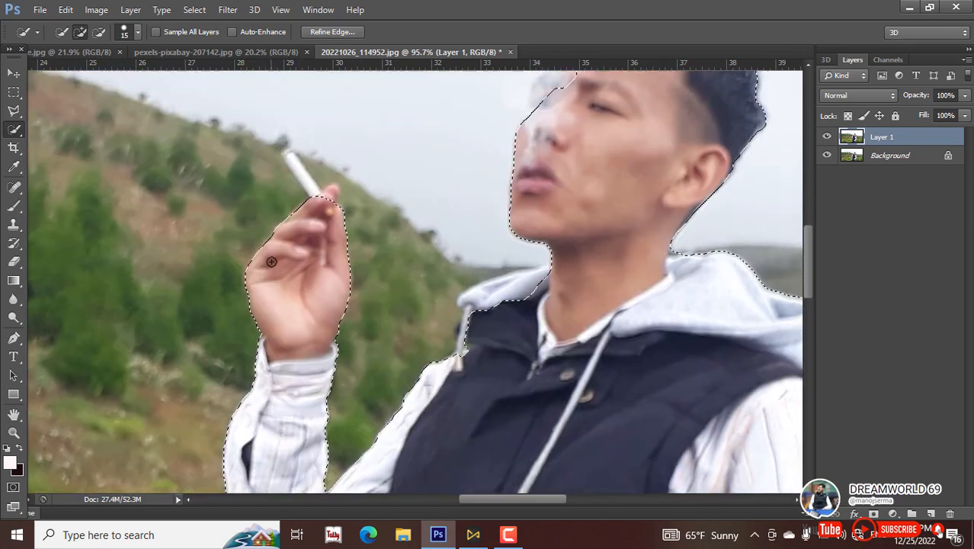
pyautogui.scroll(1, 336, 208)
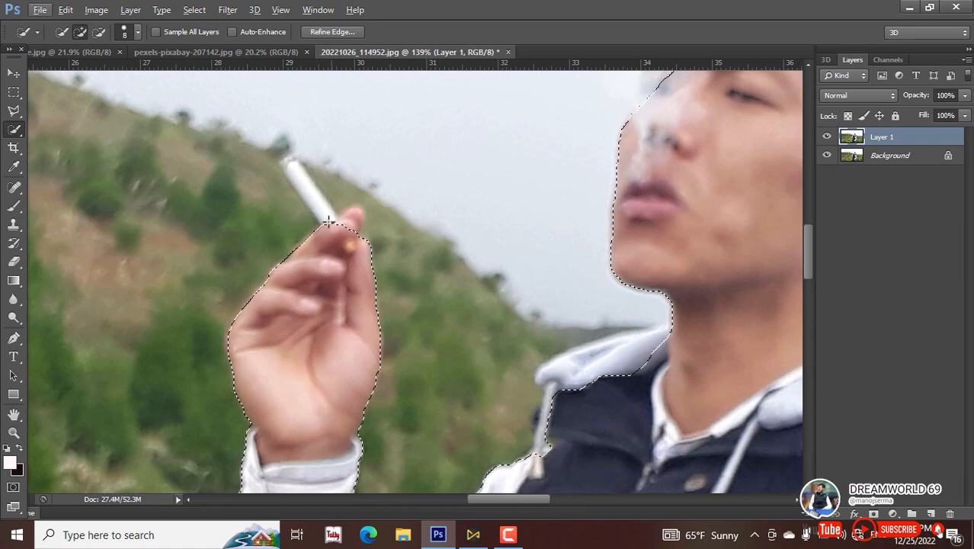
pyautogui.moveTo(319, 211); pyautogui.dragTo(288, 165)
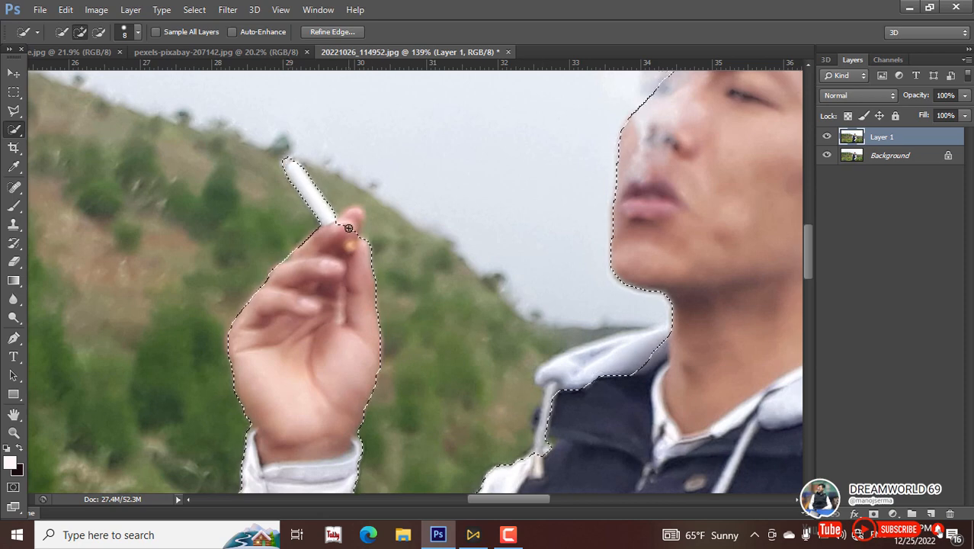
pyautogui.moveTo(349, 228)
pyautogui.mouseDown()
pyautogui.moveTo(354, 212)
pyautogui.moveTo(363, 220)
pyautogui.mouseUp()
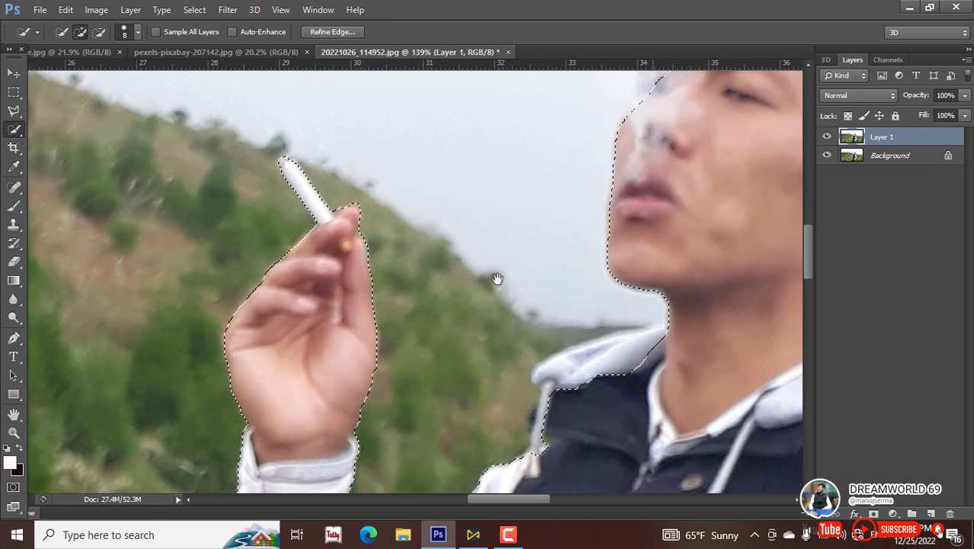
# Add the edge of the hood on the raised-arm side of the neck to the selection
pyautogui.hscroll(4, 496, 278)
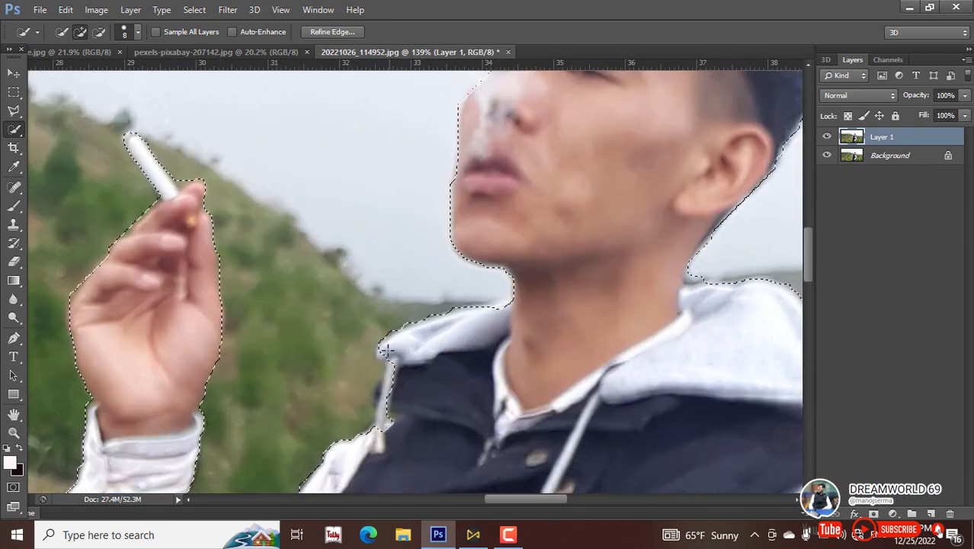
pyautogui.scroll(2, 434, 337)
pyautogui.scroll(5, 503, 340)
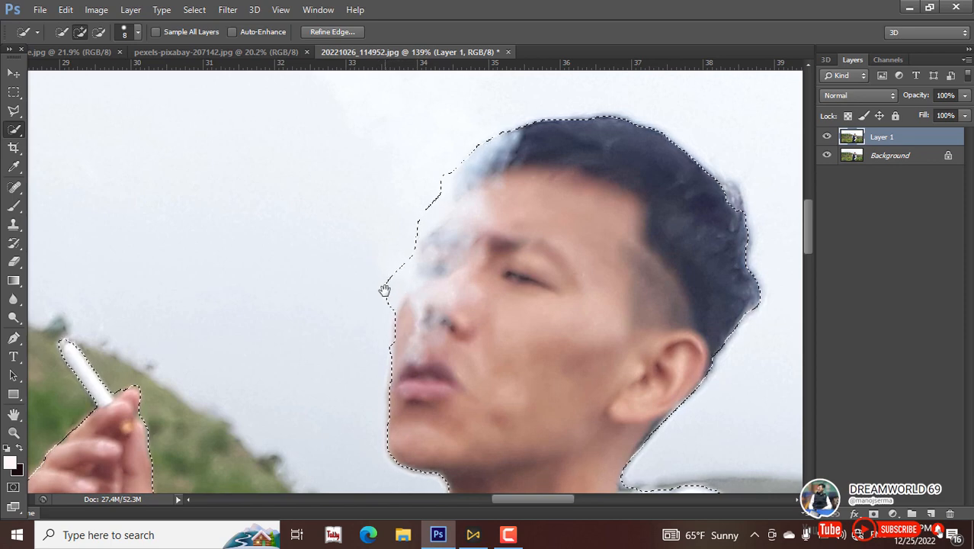
pyautogui.press('alt')
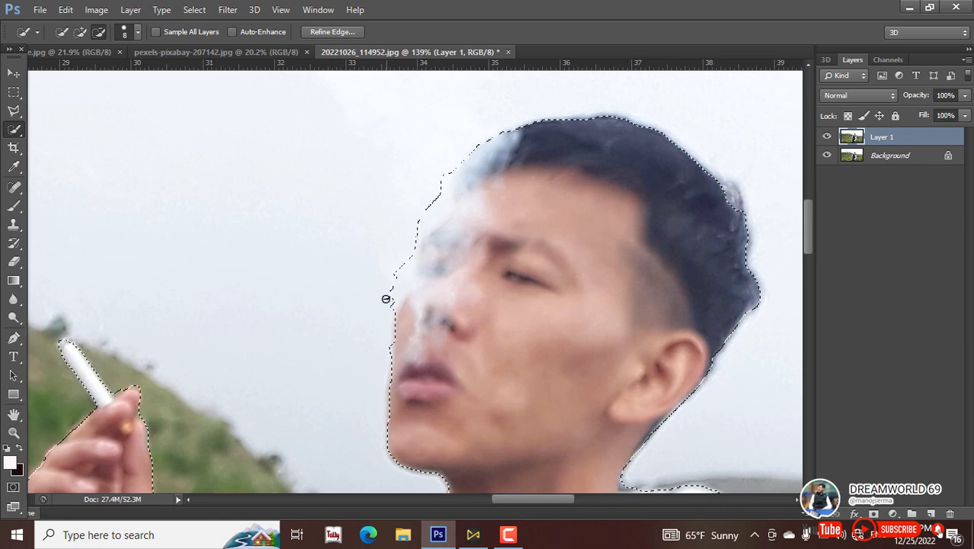
# Examine the selection outline along the lowered arm, trousers, vest and raised arm
pyautogui.scroll(-1, 646, 265)
pyautogui.press('space')
pyautogui.moveTo(707, 270); pyautogui.dragTo(520, 108)
pyautogui.moveTo(606, 267); pyautogui.dragTo(497, 80)
pyautogui.moveTo(613, 357); pyautogui.dragTo(598, 132)
pyautogui.moveTo(552, 290); pyautogui.dragTo(564, 175)
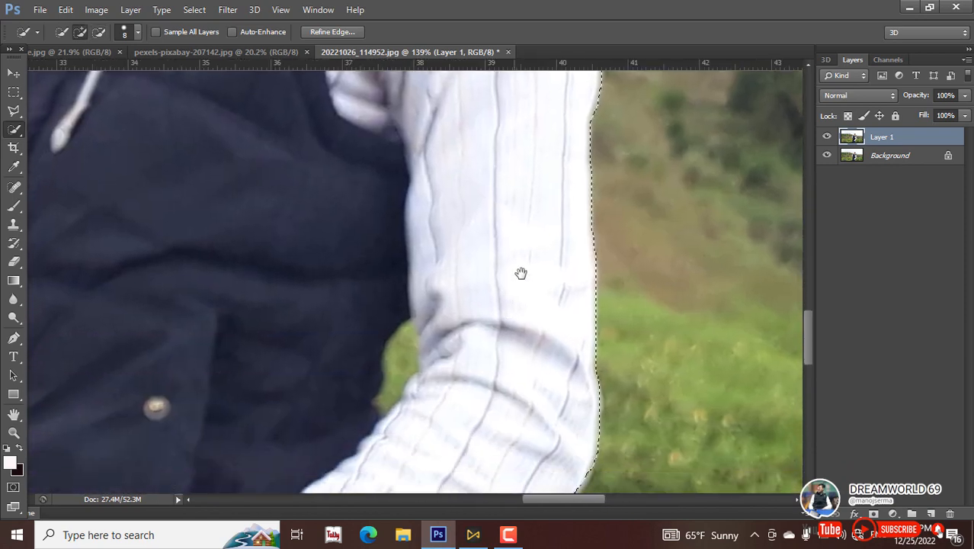
pyautogui.moveTo(521, 273); pyautogui.dragTo(540, 132)
pyautogui.moveTo(461, 344); pyautogui.dragTo(526, 149)
pyautogui.moveTo(480, 439); pyautogui.dragTo(625, 303)
pyautogui.moveTo(152, 274); pyautogui.dragTo(339, 466)
pyautogui.moveTo(246, 227); pyautogui.dragTo(256, 324)
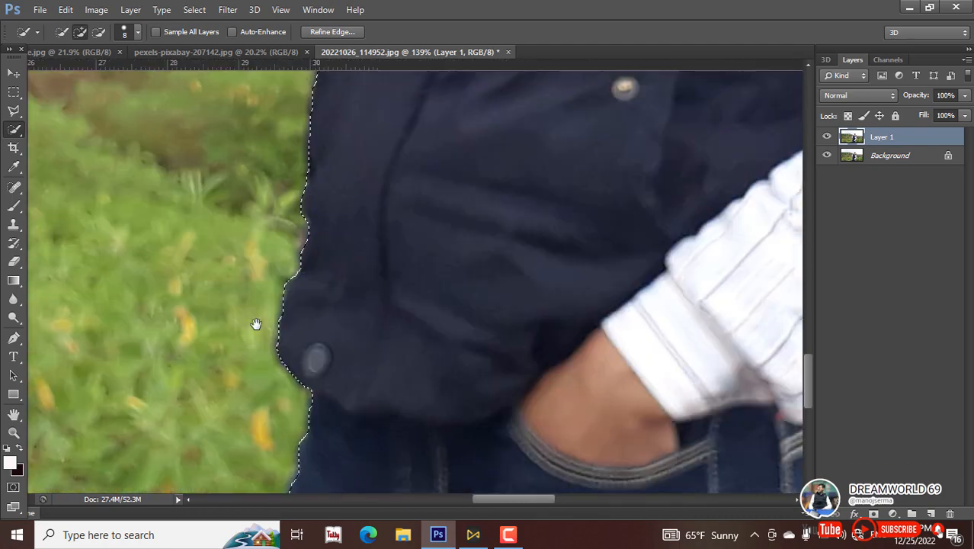
pyautogui.moveTo(263, 255); pyautogui.dragTo(276, 387)
pyautogui.moveTo(381, 96); pyautogui.dragTo(308, 287)
pyautogui.moveTo(302, 148); pyautogui.dragTo(281, 366)
pyautogui.moveTo(255, 148); pyautogui.dragTo(235, 322)
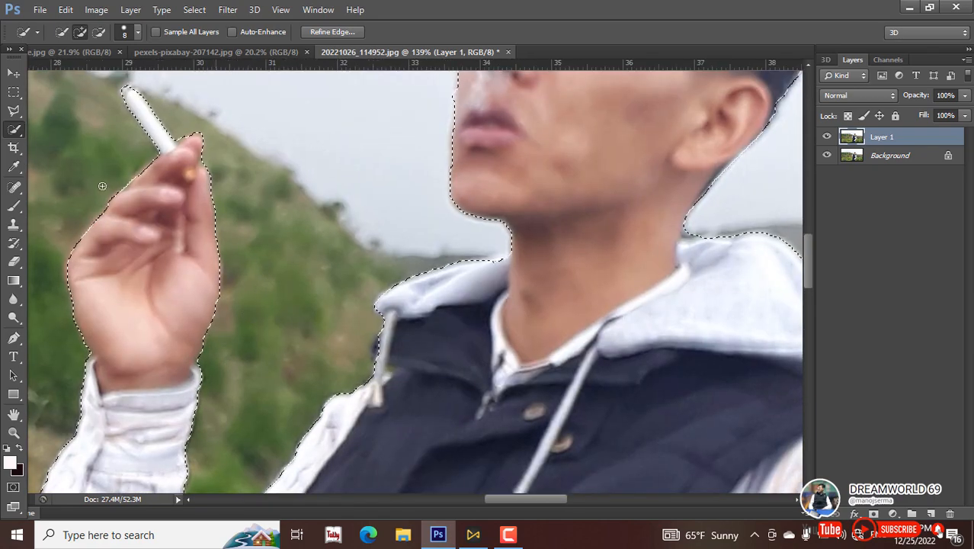
# Add the hillside between the raised hand and the hood to the selection with Quick Selection in add mode
pyautogui.click(13, 131)
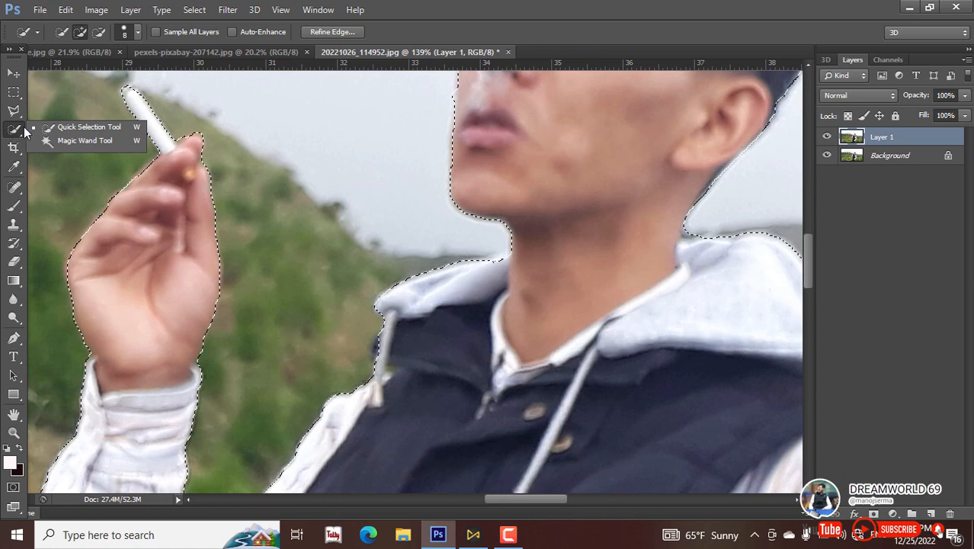
pyautogui.click(65, 126)
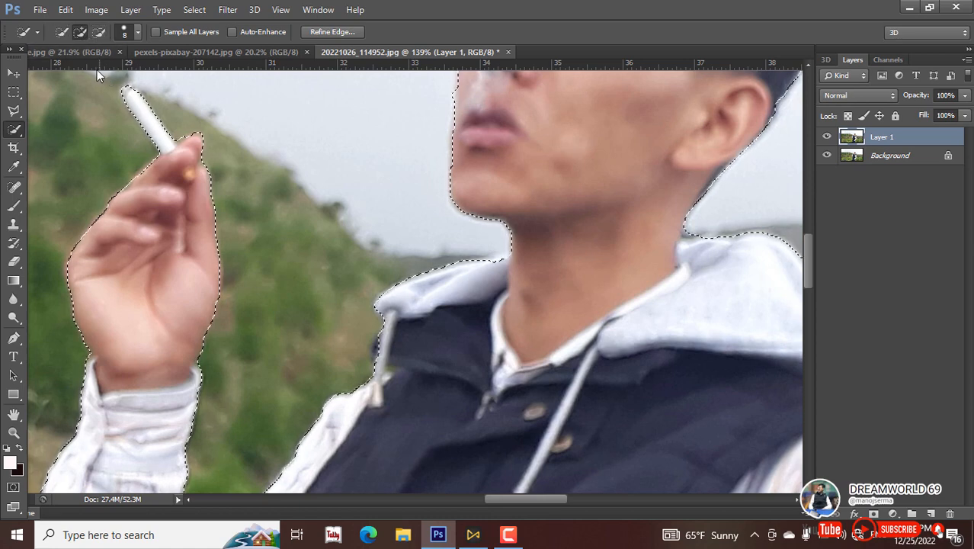
pyautogui.click(81, 32)
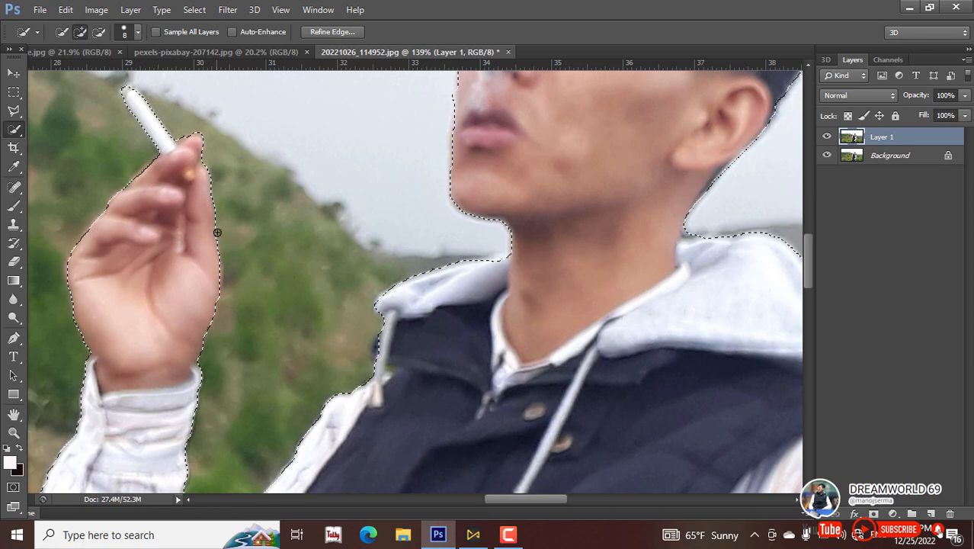
pyautogui.moveTo(256, 202); pyautogui.dragTo(282, 211)
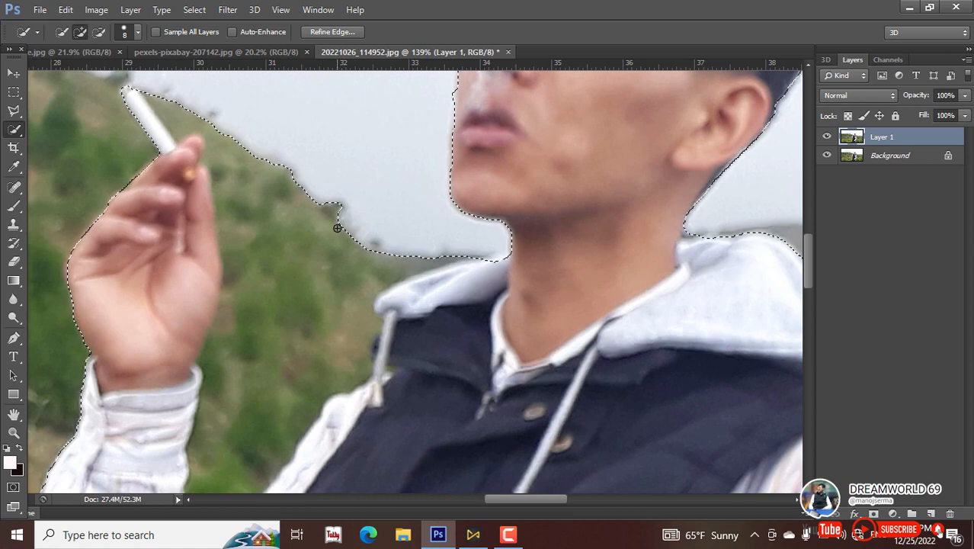
# Subtract the hillside around the hand, cigarette and hood from the selection
pyautogui.press('alt')
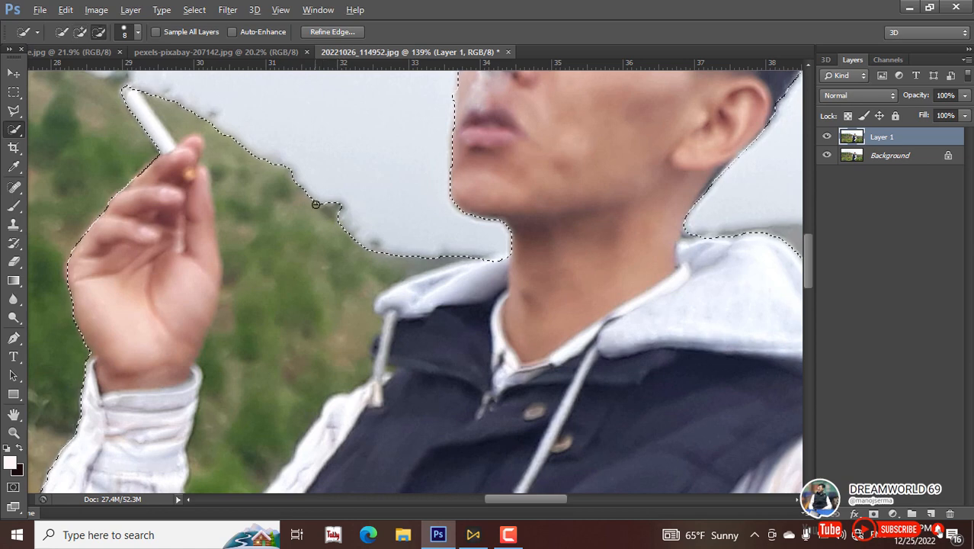
pyautogui.moveTo(340, 234); pyautogui.dragTo(323, 269)
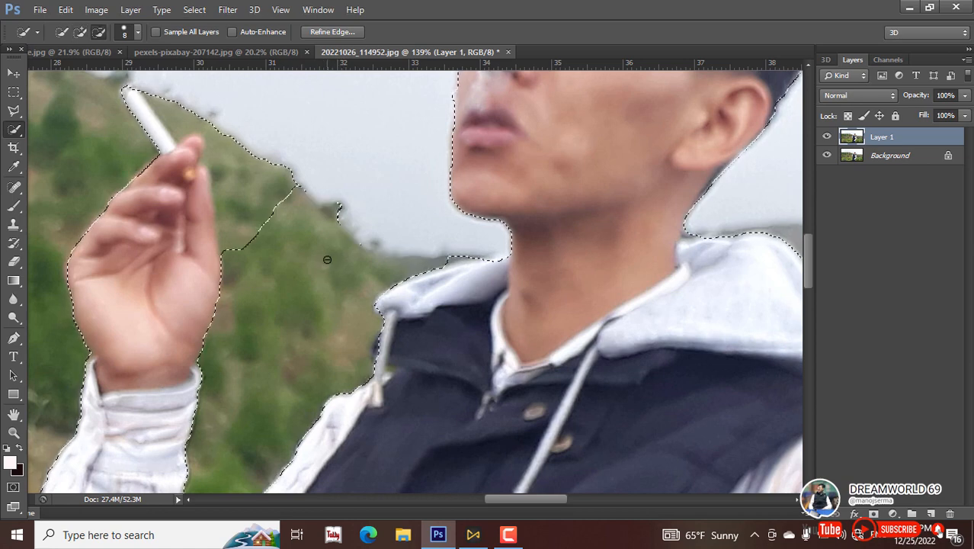
pyautogui.moveTo(279, 186)
pyautogui.mouseDown()
pyautogui.moveTo(249, 170)
pyautogui.moveTo(256, 162)
pyautogui.moveTo(249, 149)
pyautogui.moveTo(221, 152)
pyautogui.moveTo(250, 181)
pyautogui.moveTo(243, 195)
pyautogui.moveTo(260, 195)
pyautogui.moveTo(223, 226)
pyautogui.mouseUp()
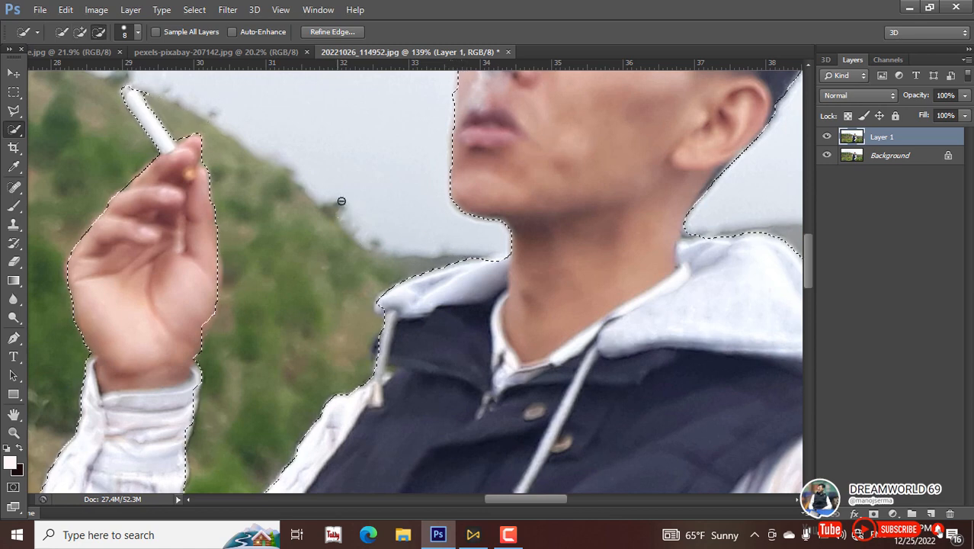
pyautogui.moveTo(229, 142); pyautogui.dragTo(322, 222)
pyautogui.keyDown('alt'); pyautogui.click(288, 197); pyautogui.keyUp('alt')
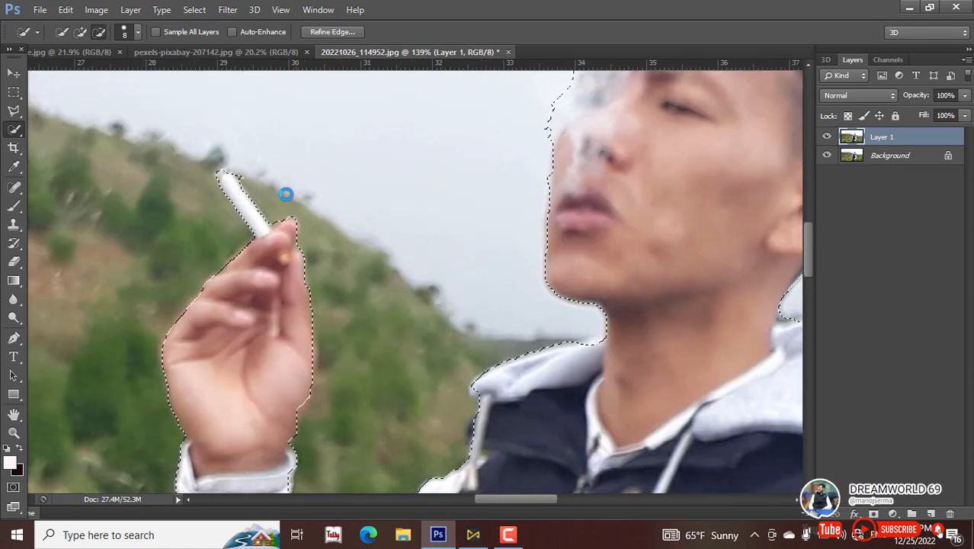
pyautogui.keyDown('alt'); pyautogui.click(244, 178); pyautogui.keyUp('alt')
# Copy the selected man onto a new layer
pyautogui.scroll(-6, 289, 189)
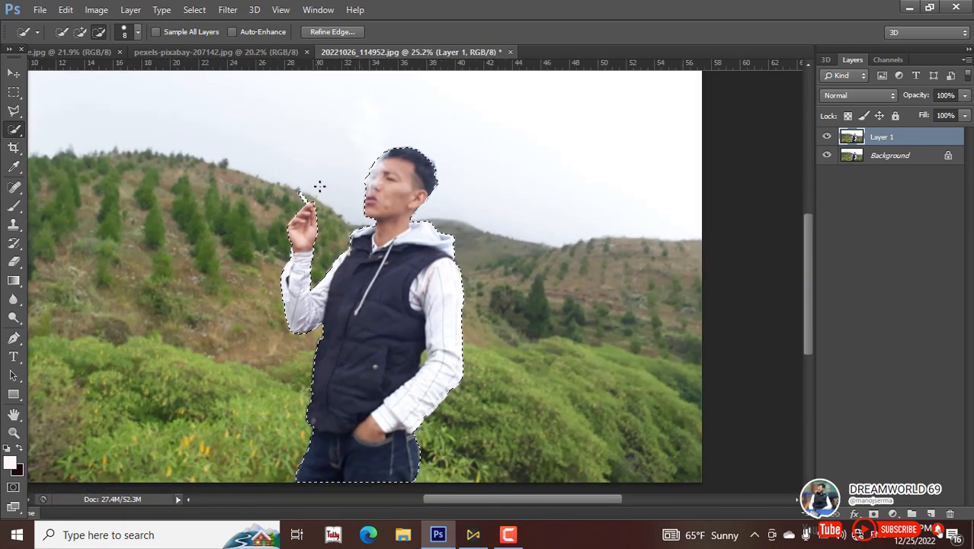
pyautogui.scroll(-2, 319, 187)
pyautogui.click(13, 73)
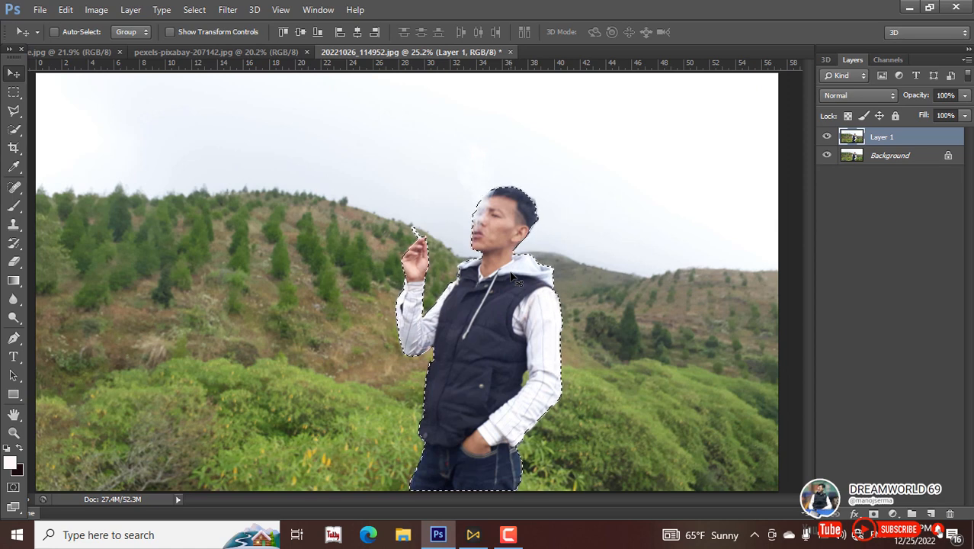
pyautogui.hotkey('ctrl', 'j')
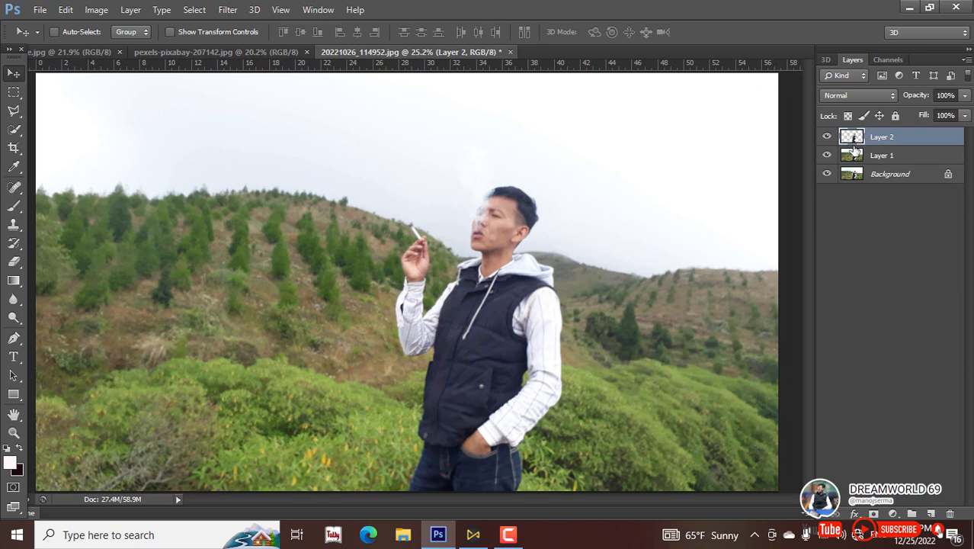
# Hide Layer 1 and the Background layer so only the cut-out man shows
pyautogui.click(859, 156)
pyautogui.click(857, 142)
pyautogui.click(892, 162)
pyautogui.click(826, 155)
pyautogui.click(862, 174)
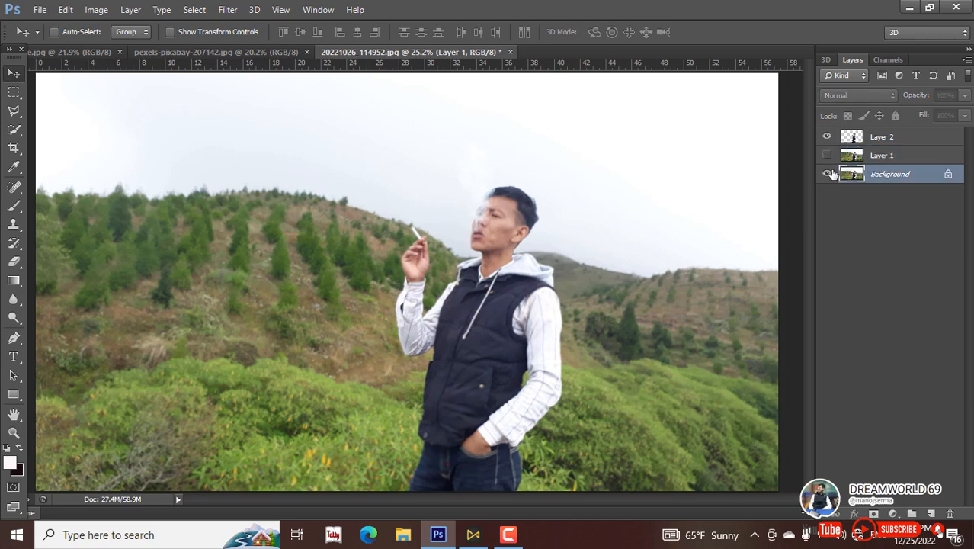
pyautogui.click(826, 174)
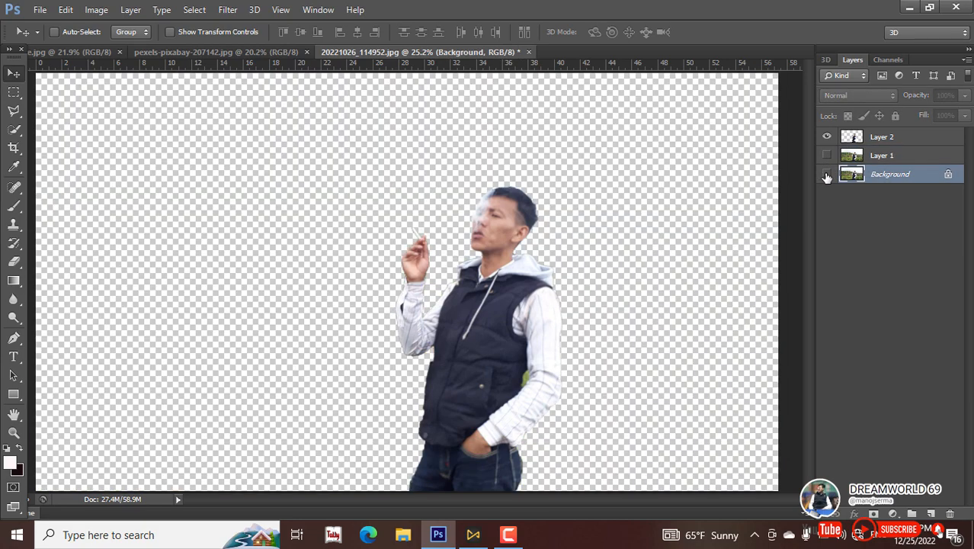
# Move the cut-out man from Layer 2 into the brick wall image, scaled to about 137.6% and positioned right of centre at the bottom edge
pyautogui.click(881, 138)
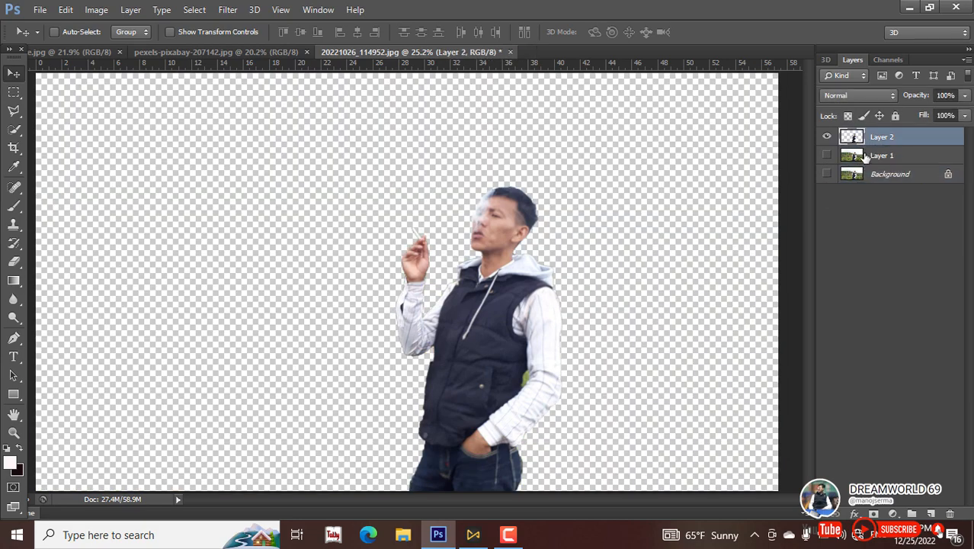
pyautogui.moveTo(464, 204); pyautogui.dragTo(340, 229)
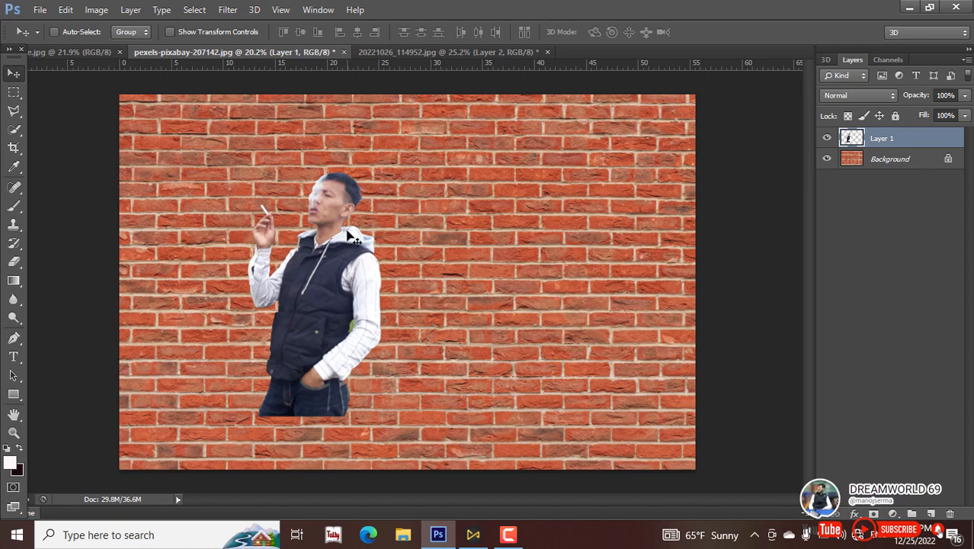
pyautogui.hotkey('ctrl', 't')
pyautogui.moveTo(379, 172); pyautogui.dragTo(501, 109)
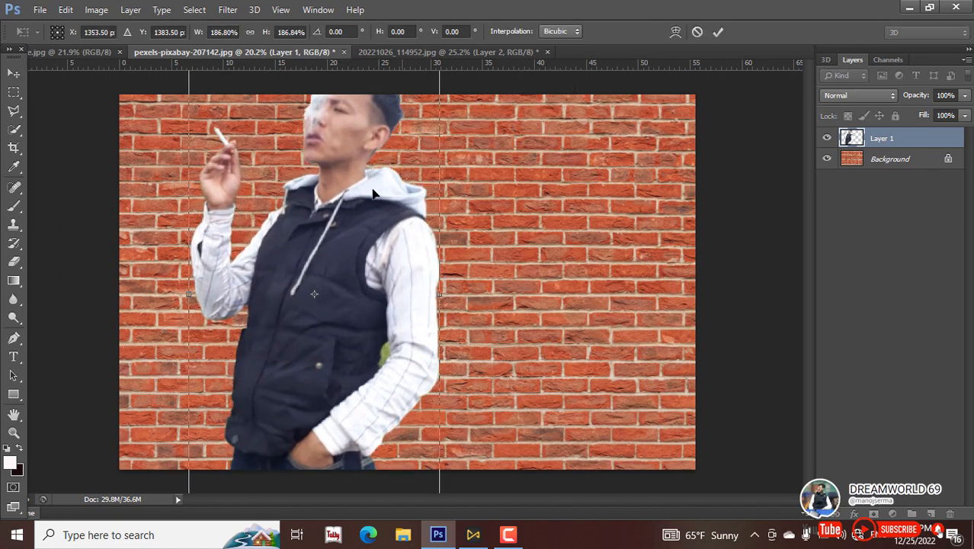
pyautogui.moveTo(356, 189); pyautogui.dragTo(503, 248)
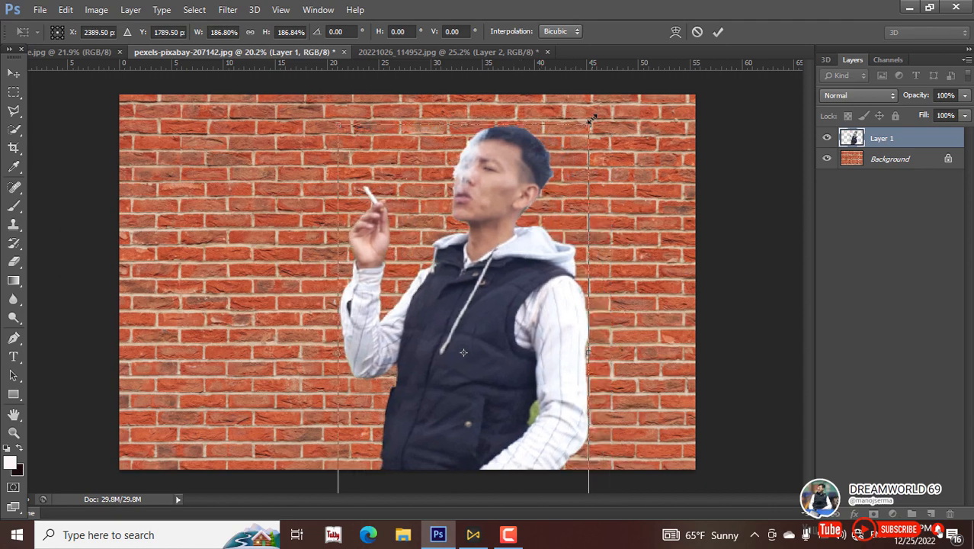
pyautogui.moveTo(591, 120); pyautogui.dragTo(521, 290)
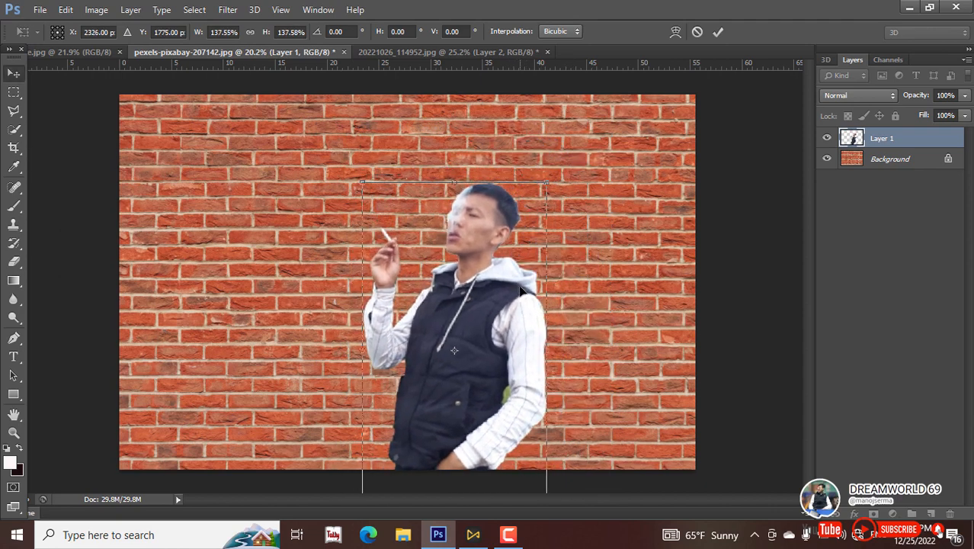
pyautogui.press('Return')
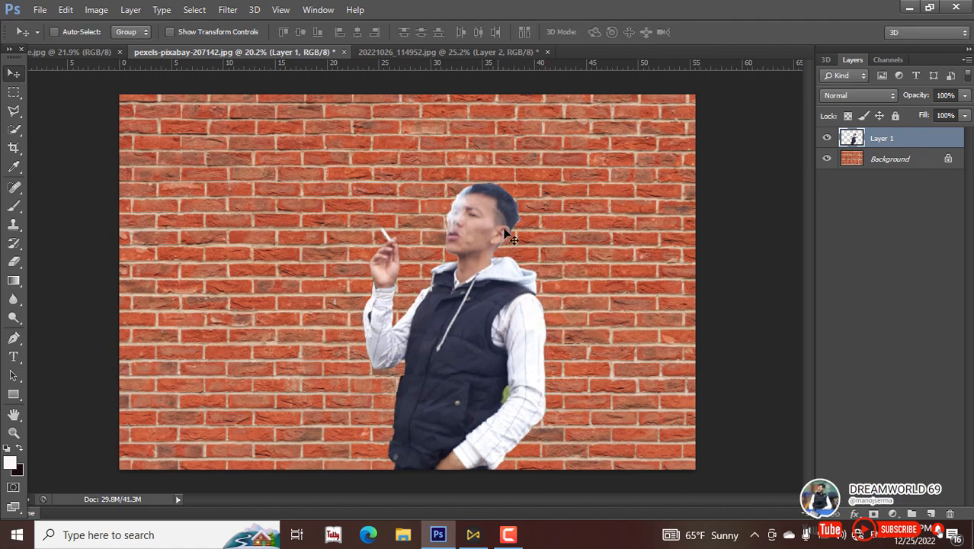
# Open the Filter Gallery for the man's layer and expand the Artistic filters
pyautogui.click(227, 11)
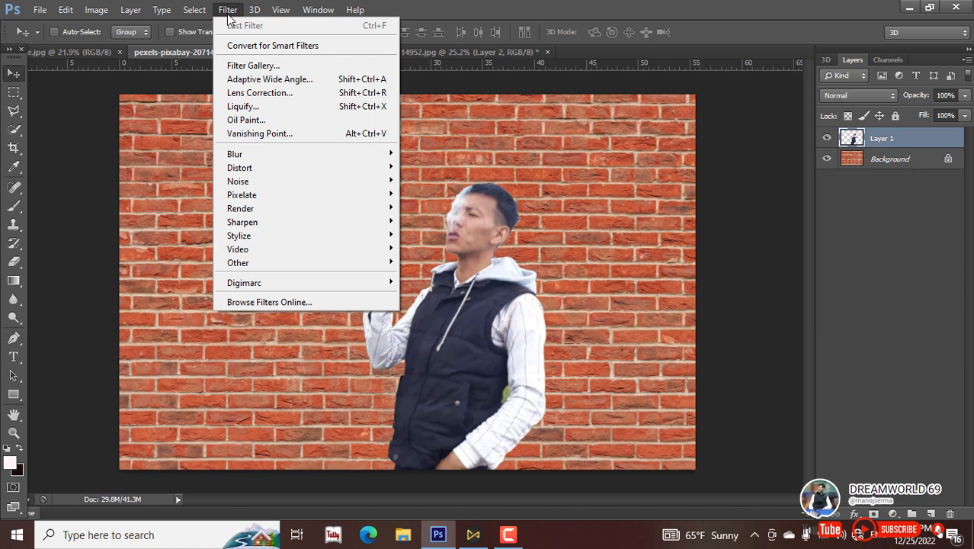
pyautogui.click(281, 69)
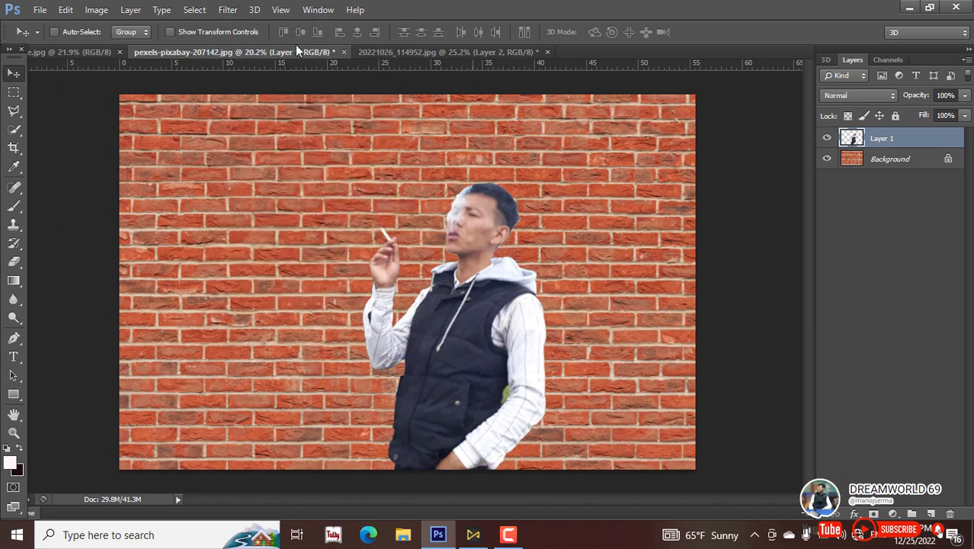
pyautogui.click(232, 11)
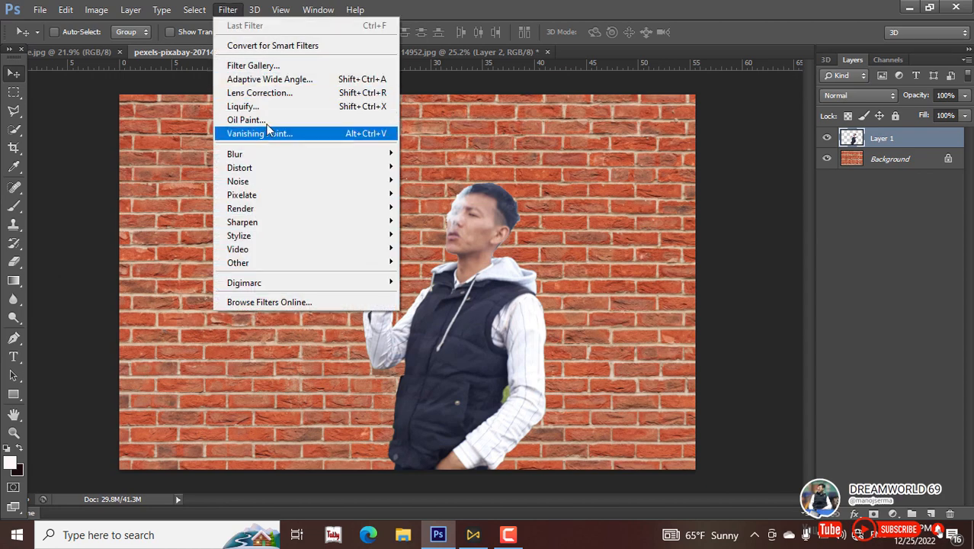
pyautogui.click(273, 66)
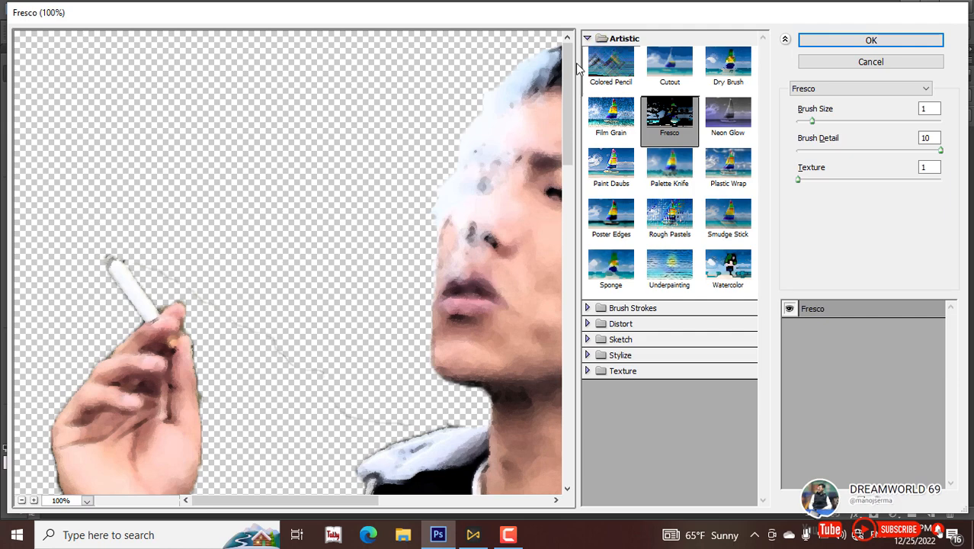
pyautogui.keyDown('alt'); pyautogui.click(365, 195); pyautogui.keyUp('alt')
pyautogui.keyDown('alt'); pyautogui.click(364, 195); pyautogui.keyUp('alt')
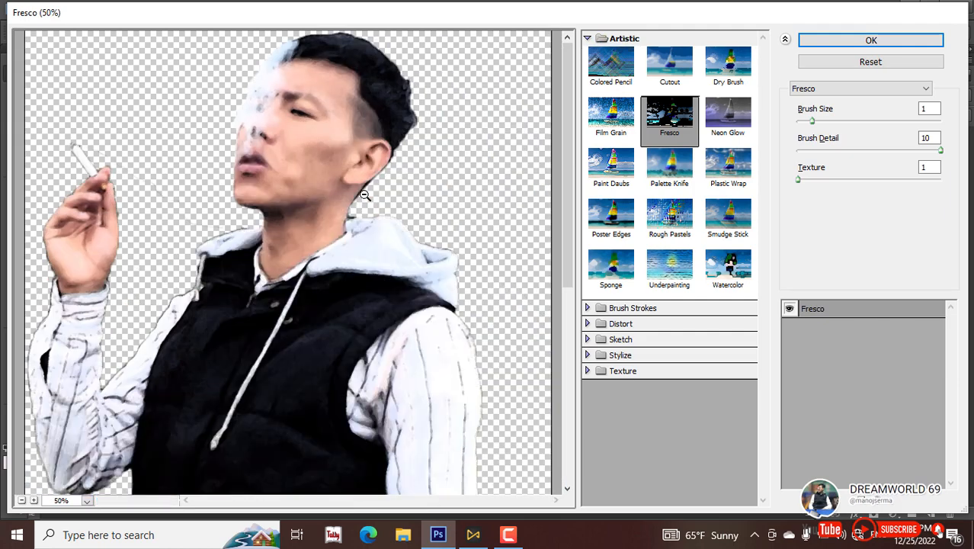
pyautogui.keyDown('alt'); pyautogui.click(363, 195); pyautogui.keyUp('alt')
pyautogui.keyDown('alt'); pyautogui.click(364, 196); pyautogui.keyUp('alt')
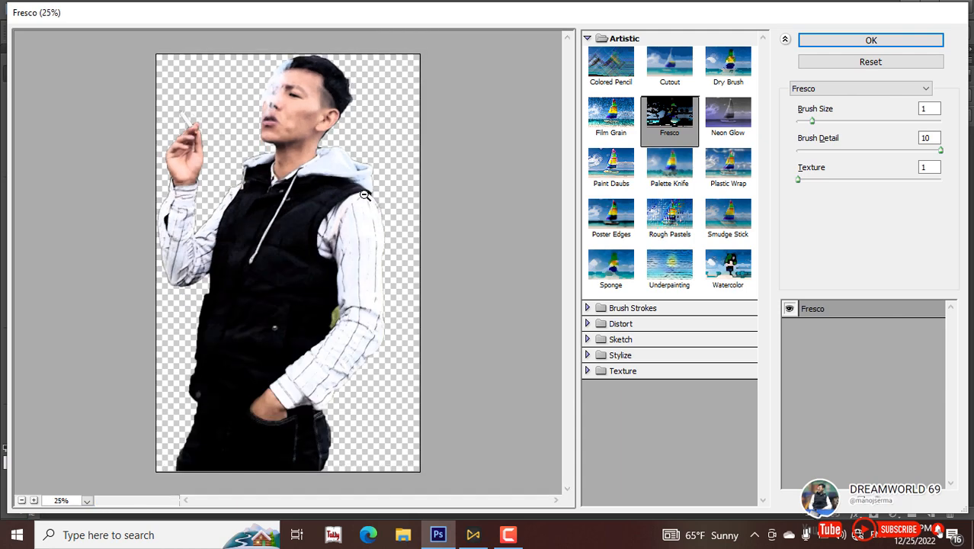
pyautogui.click(599, 38)
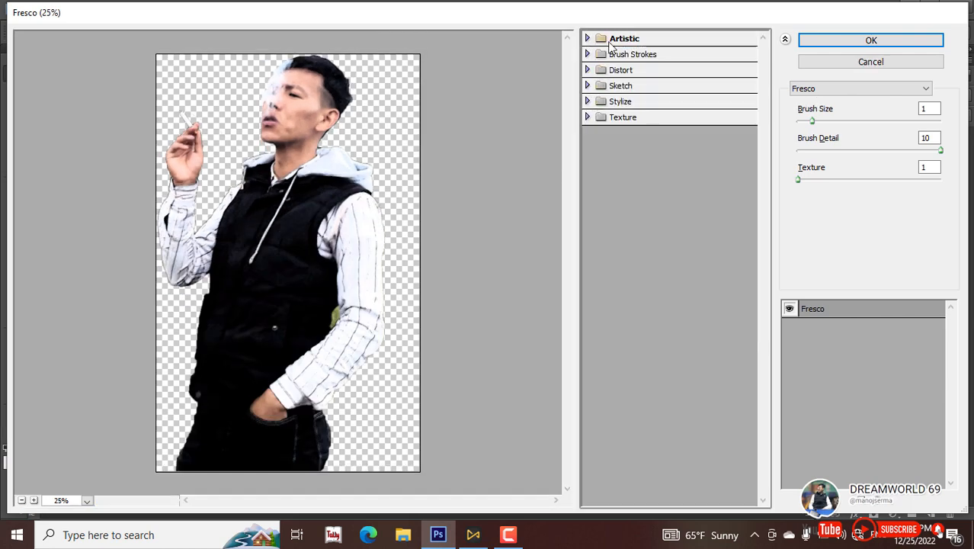
pyautogui.click(614, 40)
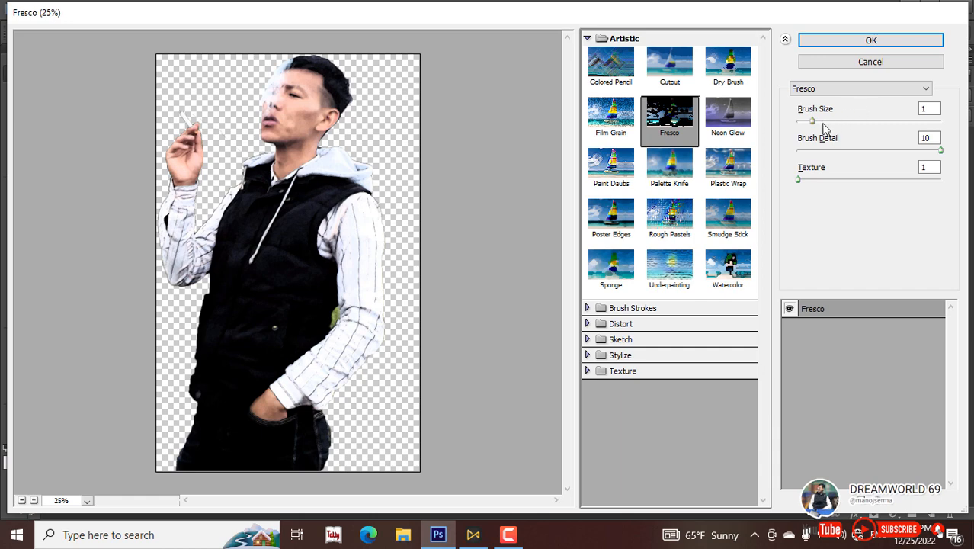
# Apply the Fresco filter to the man with brush size 1, brush detail 10 and texture 1
pyautogui.moveTo(934, 108); pyautogui.dragTo(903, 114)
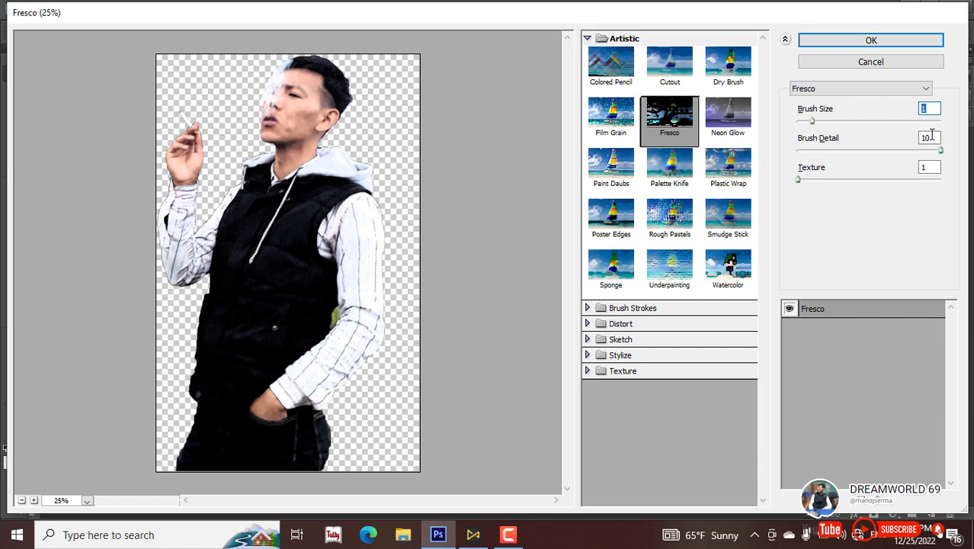
pyautogui.moveTo(929, 166); pyautogui.dragTo(912, 171)
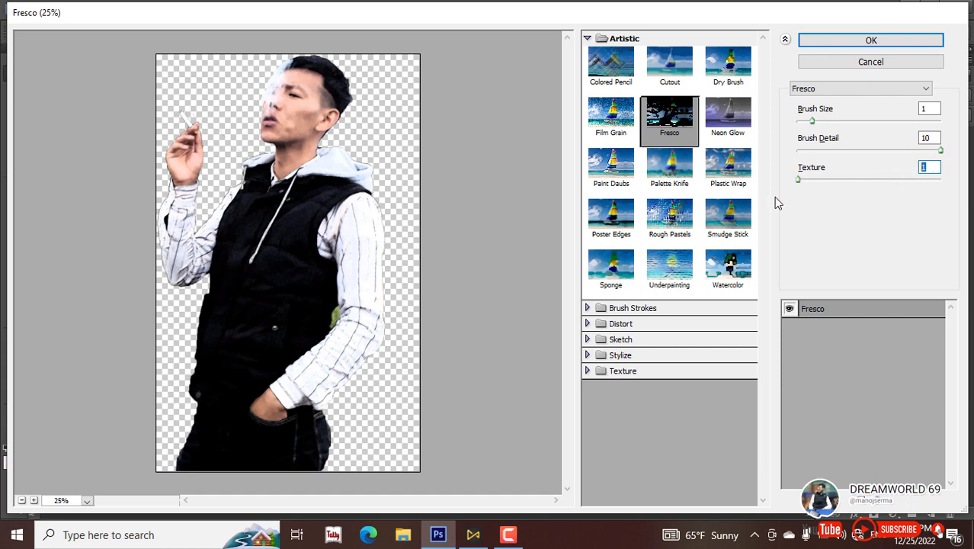
pyautogui.moveTo(797, 181); pyautogui.dragTo(834, 184)
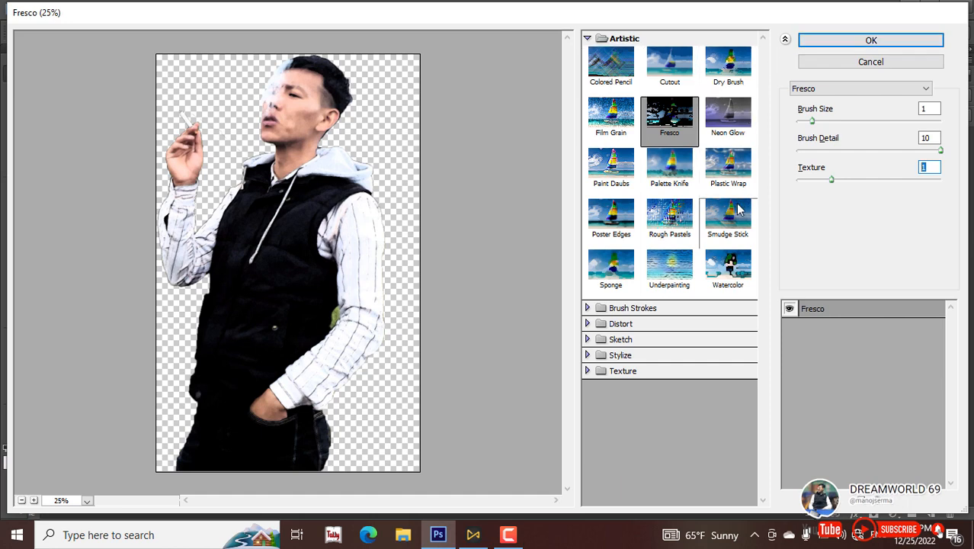
pyautogui.click(672, 114)
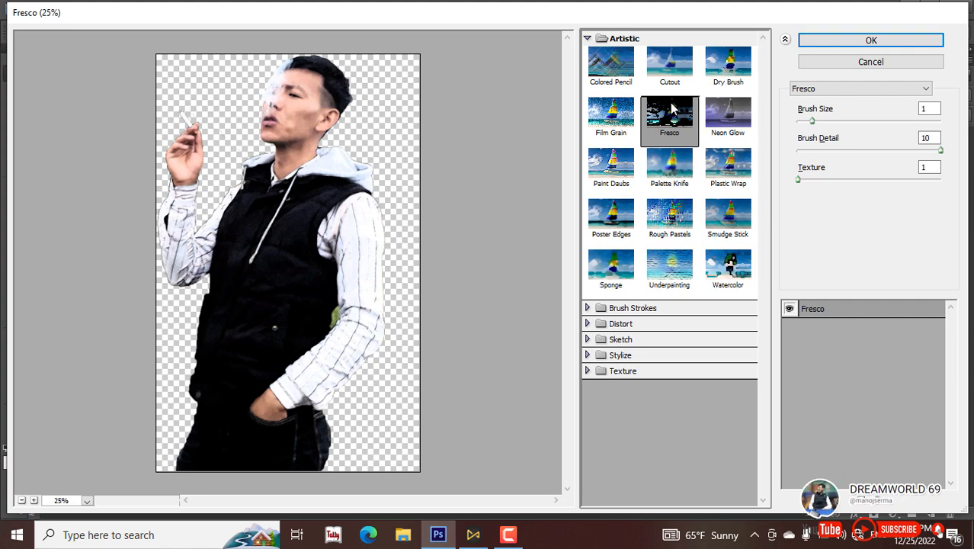
pyautogui.click(871, 40)
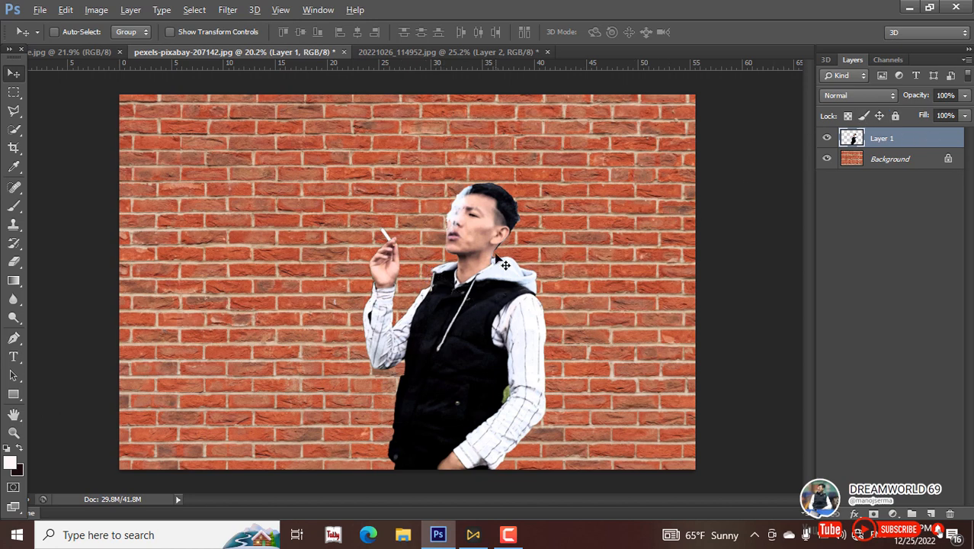
# Add a black 4 px outside stroke at 100% opacity to the man's layer
pyautogui.press('alt')
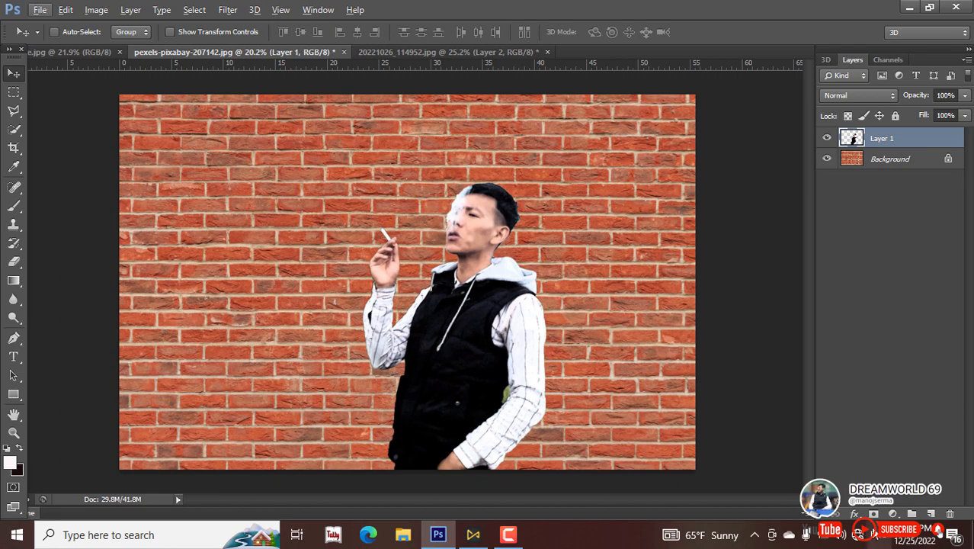
pyautogui.click(855, 515)
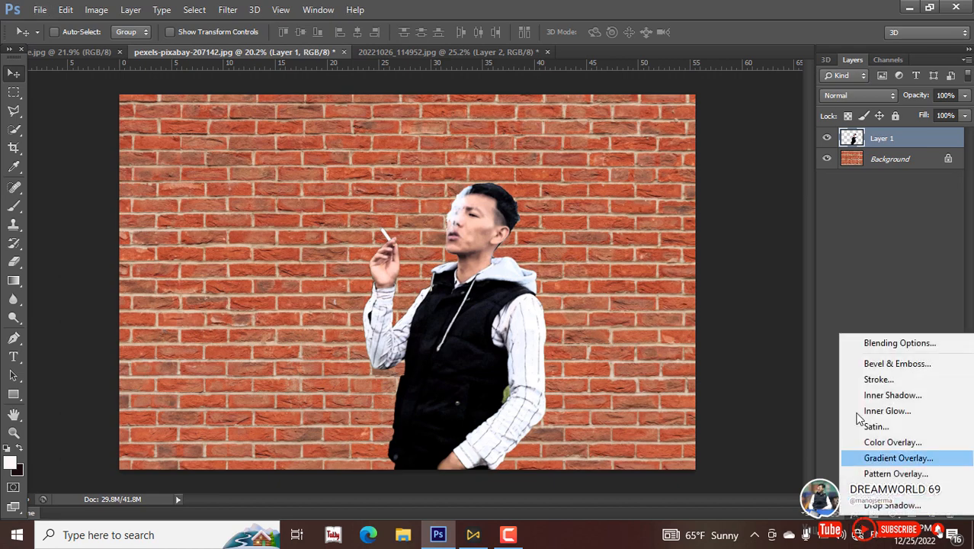
pyautogui.click(870, 381)
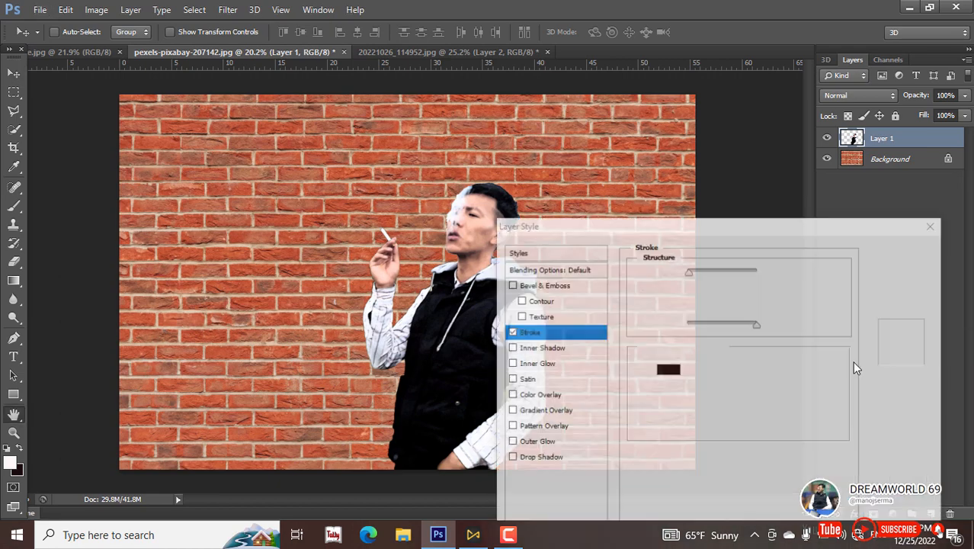
pyautogui.moveTo(696, 230); pyautogui.dragTo(735, 196)
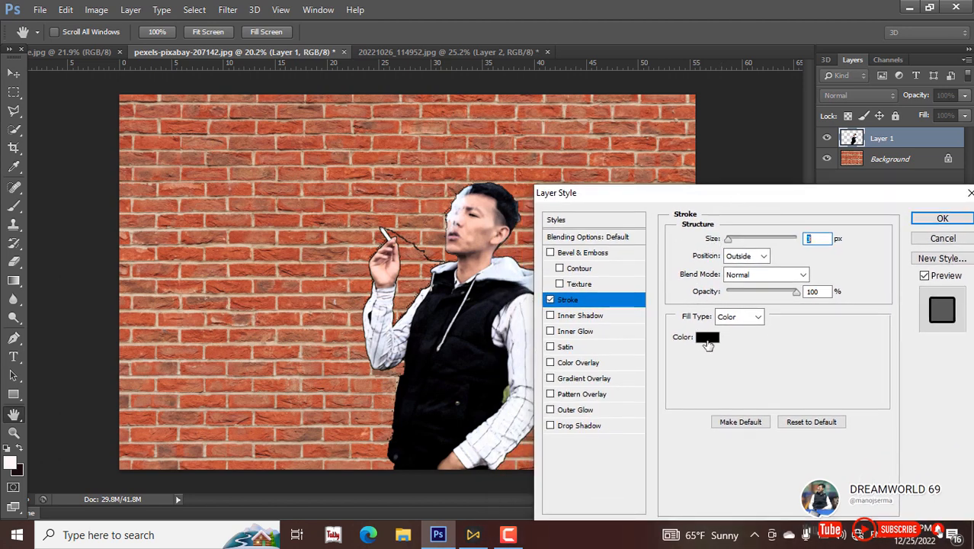
pyautogui.click(811, 238)
pyautogui.scroll(2, 816, 236)
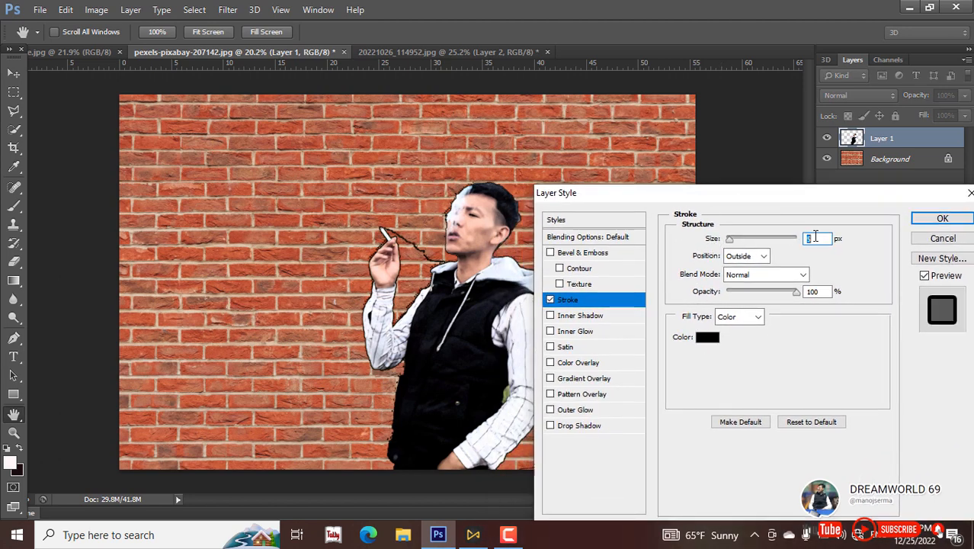
pyautogui.click(940, 219)
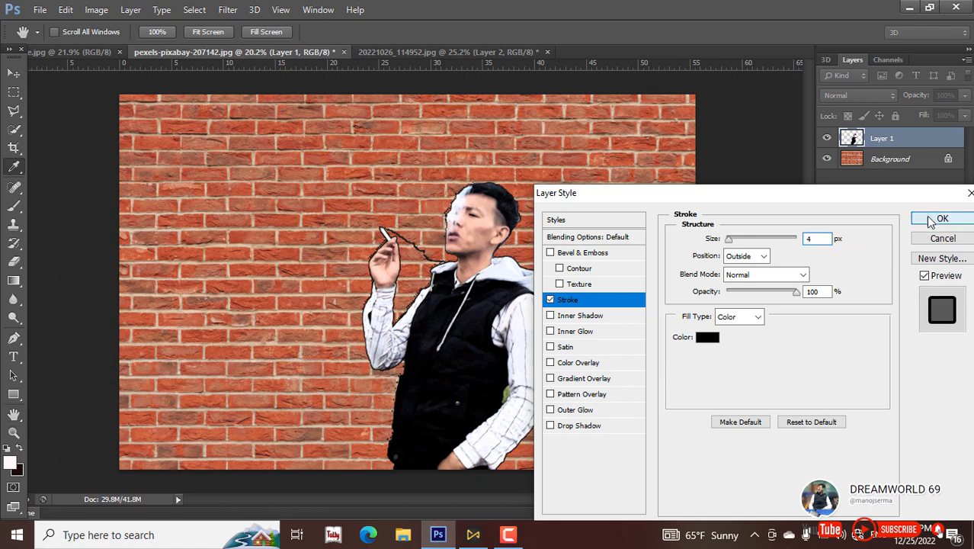
# Add a layer mask to the outlined man's layer
pyautogui.scroll(8, 384, 237)
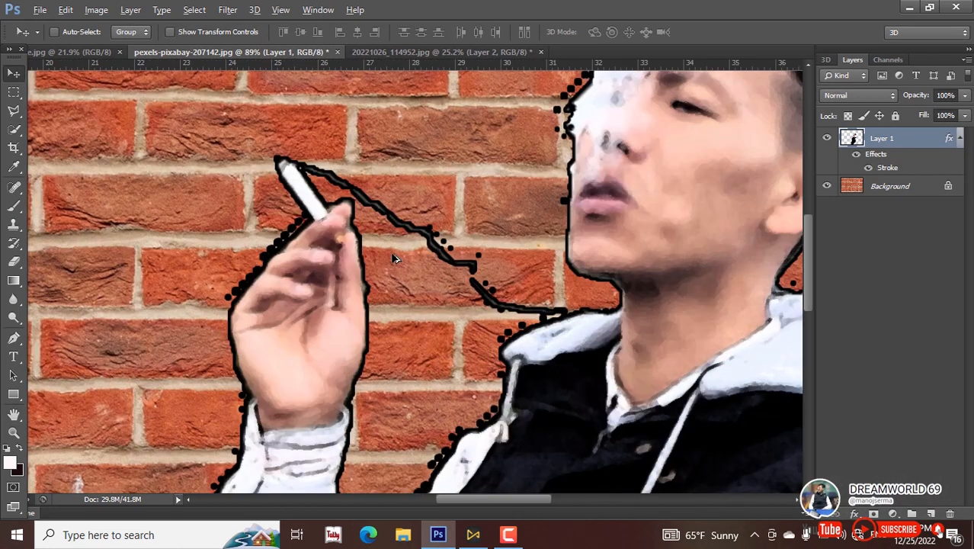
pyautogui.press('space')
pyautogui.moveTo(559, 353); pyautogui.dragTo(508, 219)
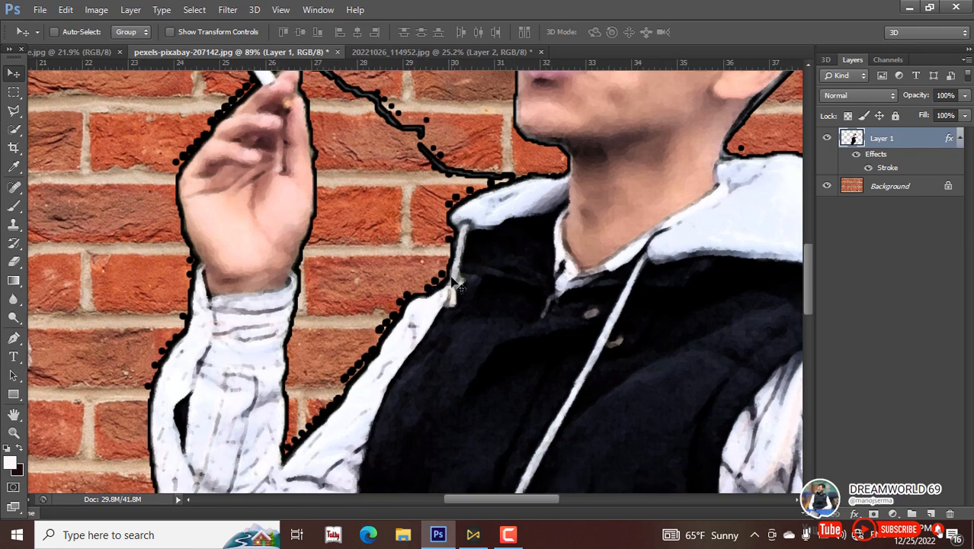
pyautogui.scroll(-1, 449, 279)
pyautogui.scroll(-3, 448, 279)
pyautogui.scroll(2, 436, 283)
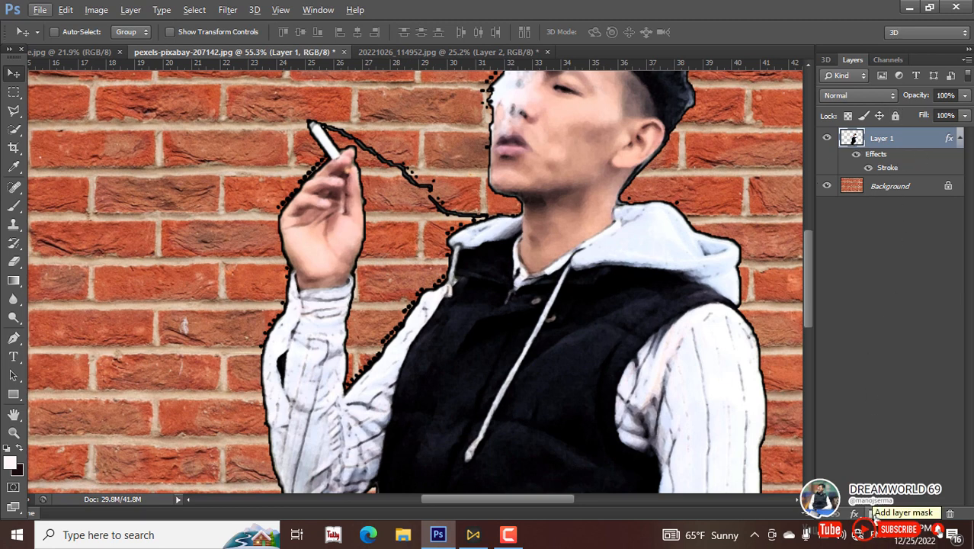
pyautogui.click(874, 513)
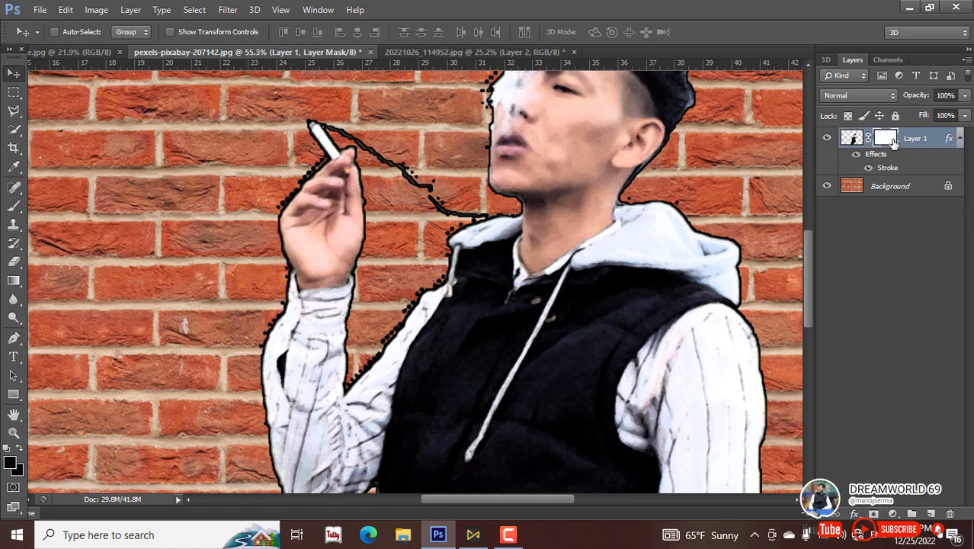
# Activate the Eraser tool on the man's layer mask and reduce its brush size to 20 px
pyautogui.click(13, 264)
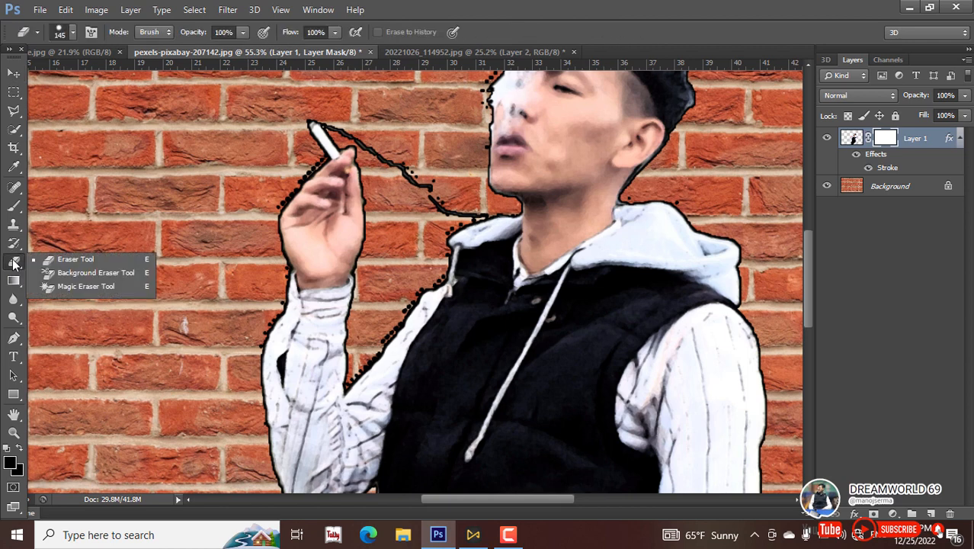
pyautogui.click(80, 262)
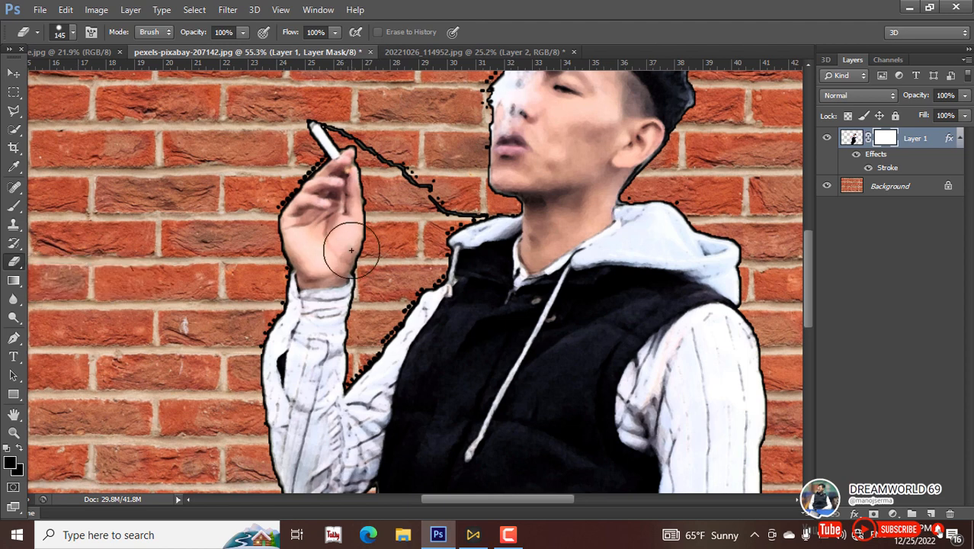
pyautogui.press('[')
pyautogui.press('[')
pyautogui.press('[')
pyautogui.press('[')
pyautogui.press('[')
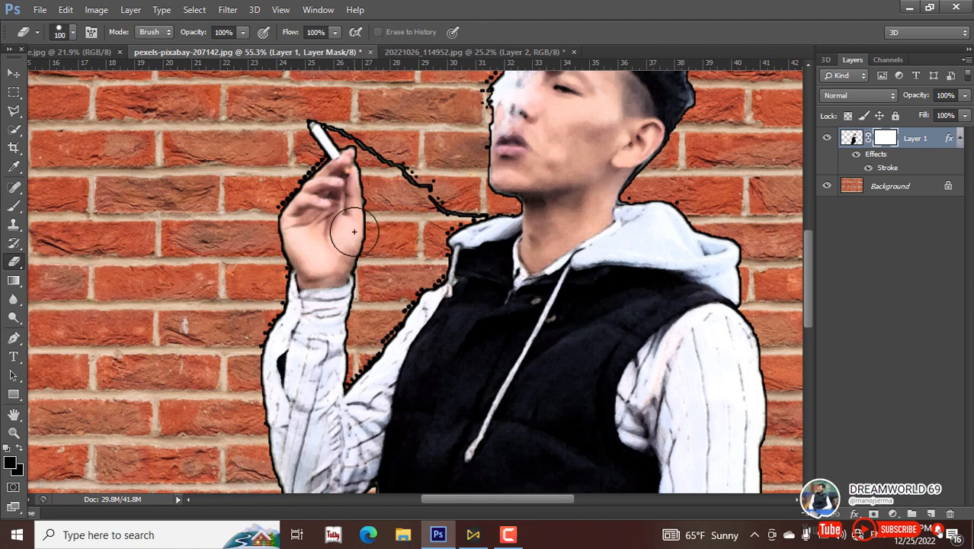
pyautogui.press('[')
pyautogui.press('[')
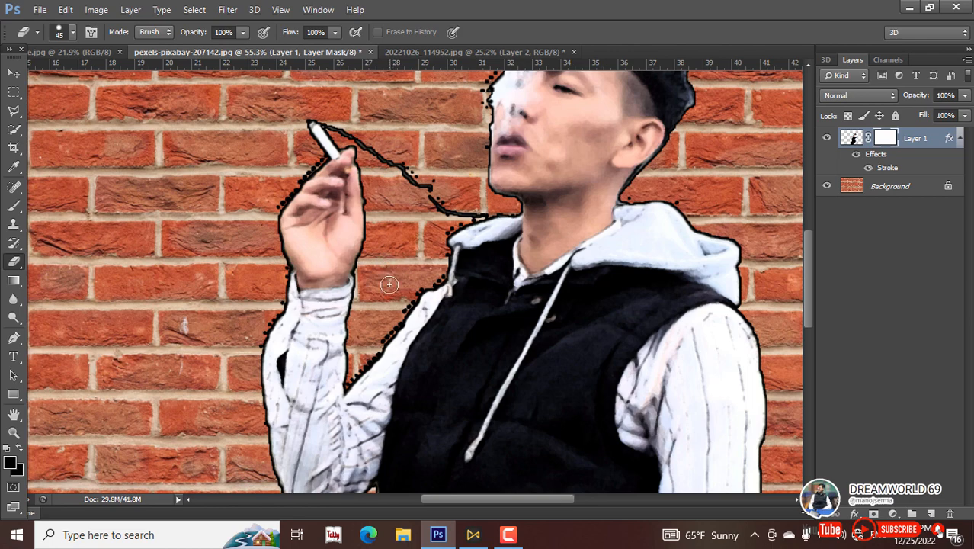
pyautogui.scroll(-2, 388, 284)
pyautogui.scroll(3, 278, 187)
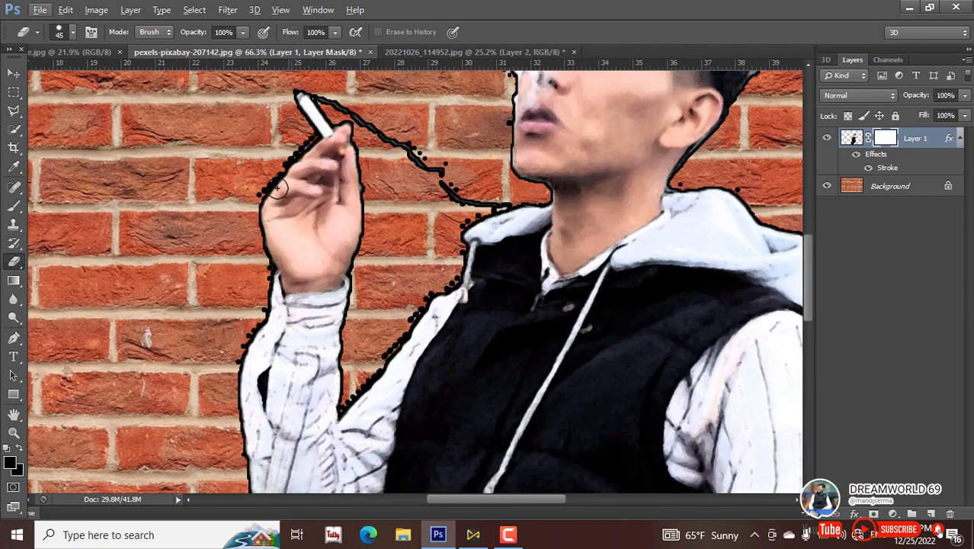
pyautogui.press('[')
pyautogui.press('[')
pyautogui.scroll(4, 253, 197)
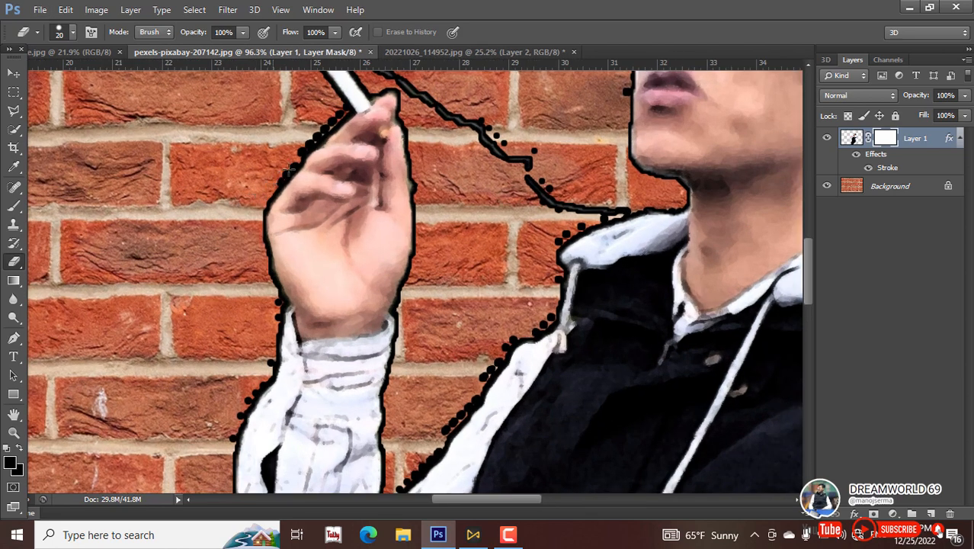
# Erase the stray outline dots beside the raised hand and the stray line running from the cigarette to the shoulder
pyautogui.moveTo(311, 139); pyautogui.dragTo(336, 114)
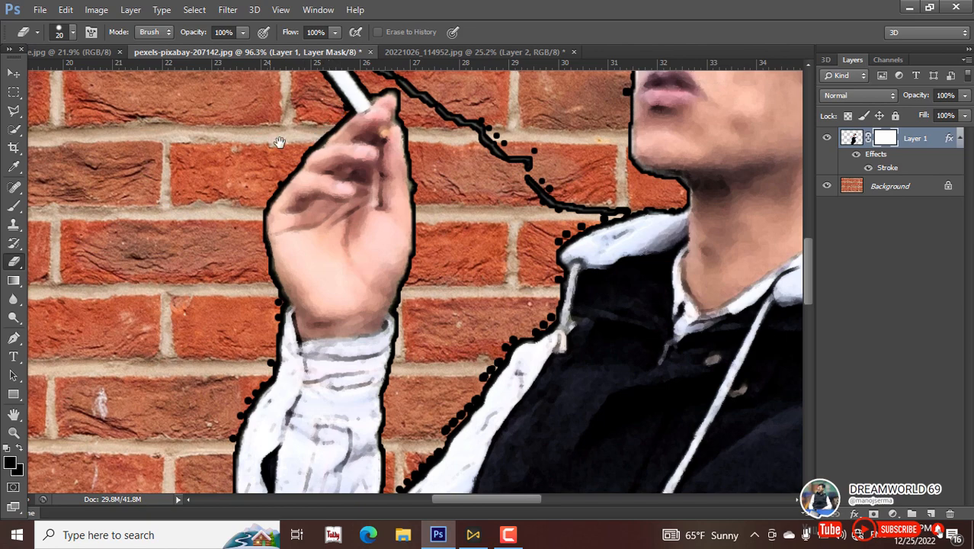
pyautogui.moveTo(279, 141); pyautogui.dragTo(287, 251)
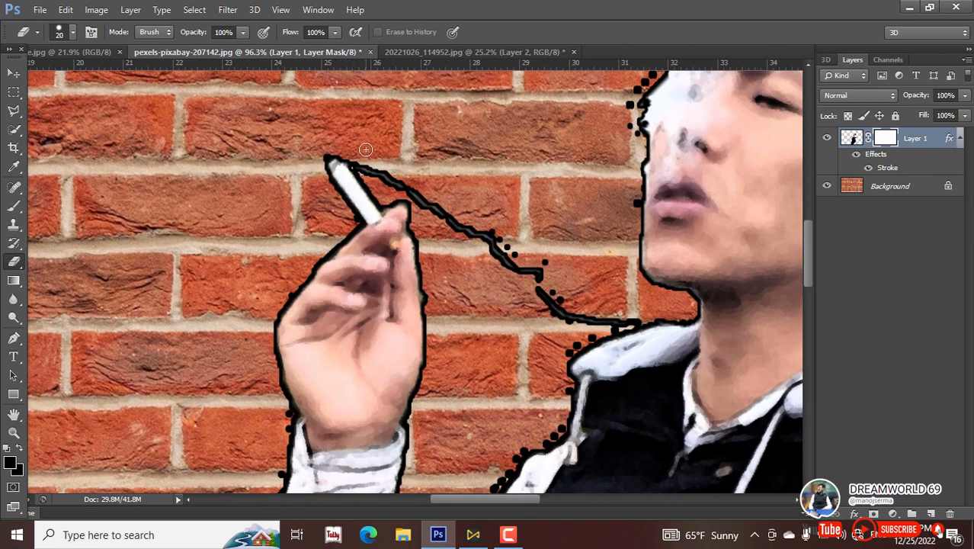
pyautogui.moveTo(363, 169)
pyautogui.mouseDown()
pyautogui.moveTo(411, 192)
pyautogui.moveTo(378, 168)
pyautogui.moveTo(406, 189)
pyautogui.moveTo(379, 180)
pyautogui.moveTo(549, 301)
pyautogui.moveTo(623, 320)
pyautogui.moveTo(573, 338)
pyautogui.mouseUp()
# Reduce the eraser to 15 px and erase the stray outline dots along the shoulder and the inner edge of the raised sleeve
pyautogui.press('[')
pyautogui.press('[')
pyautogui.press('[')
pyautogui.press('[')
pyautogui.scroll(-4, 573, 337)
pyautogui.moveTo(569, 219)
pyautogui.mouseDown()
pyautogui.moveTo(545, 275)
pyautogui.moveTo(494, 317)
pyautogui.moveTo(447, 379)
pyautogui.mouseUp()
pyautogui.scroll(-3, 447, 379)
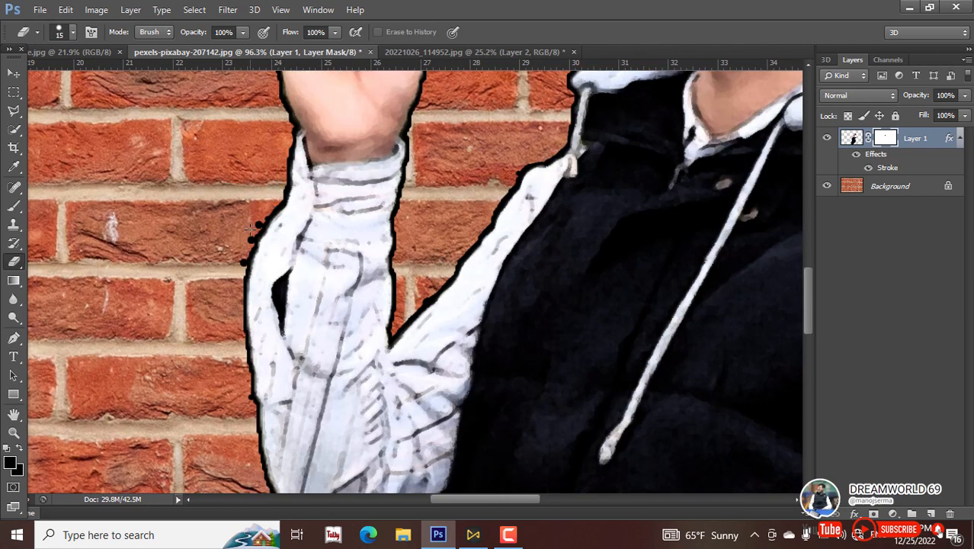
# Erase the remaining stray dots along the raised arm's outer sleeve and the vest's lower edge
pyautogui.scroll(-7, 238, 297)
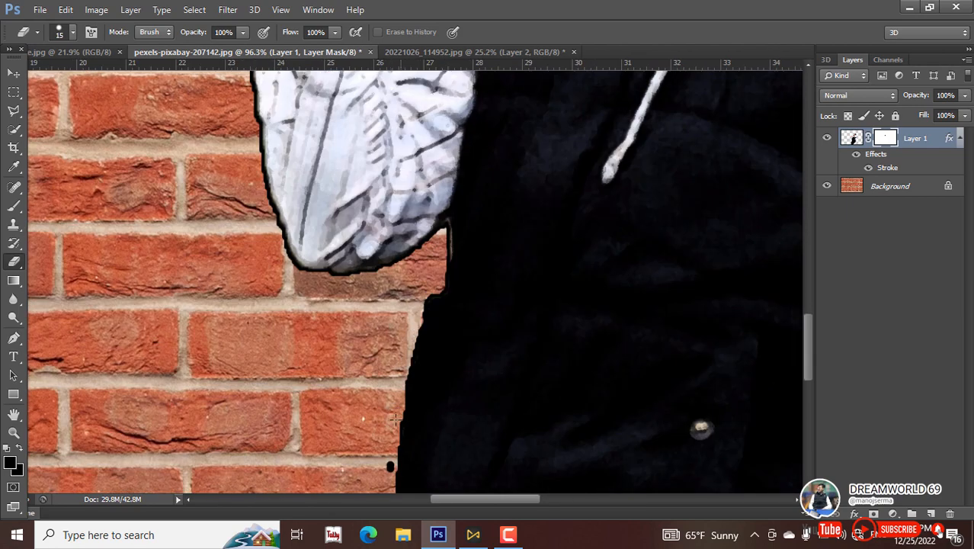
pyautogui.scroll(-4, 366, 416)
pyautogui.click(351, 431)
pyautogui.scroll(-3, 351, 431)
pyautogui.hscroll(8, 435, 283)
pyautogui.scroll(16, 436, 283)
pyautogui.hscroll(-4, 436, 284)
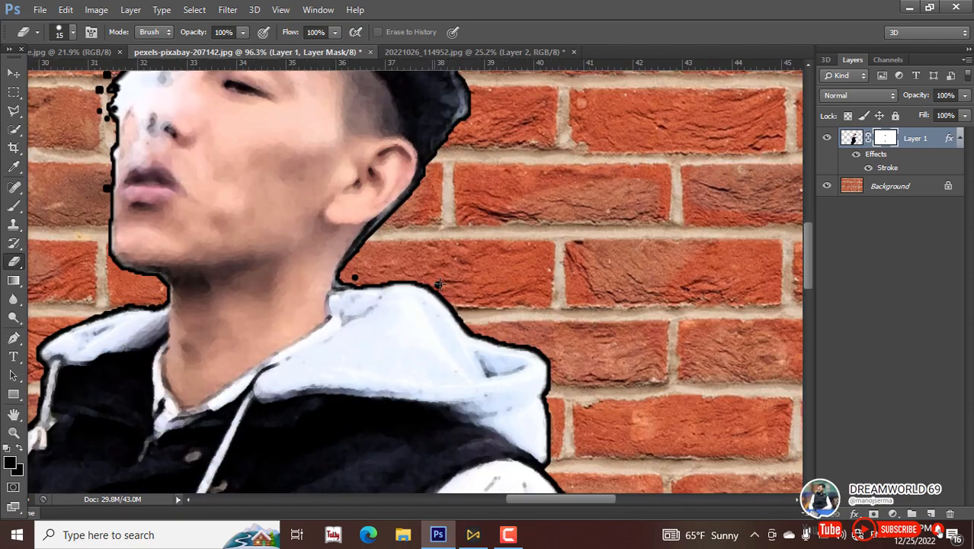
# Erase the stray outline dots between the neck and hood and along the front of the face
pyautogui.moveTo(417, 131)
pyautogui.mouseDown()
pyautogui.moveTo(332, 145)
pyautogui.moveTo(296, 175)
pyautogui.mouseUp()
pyautogui.click(262, 231)
pyautogui.scroll(-3, 262, 231)
pyautogui.hscroll(-2, 262, 231)
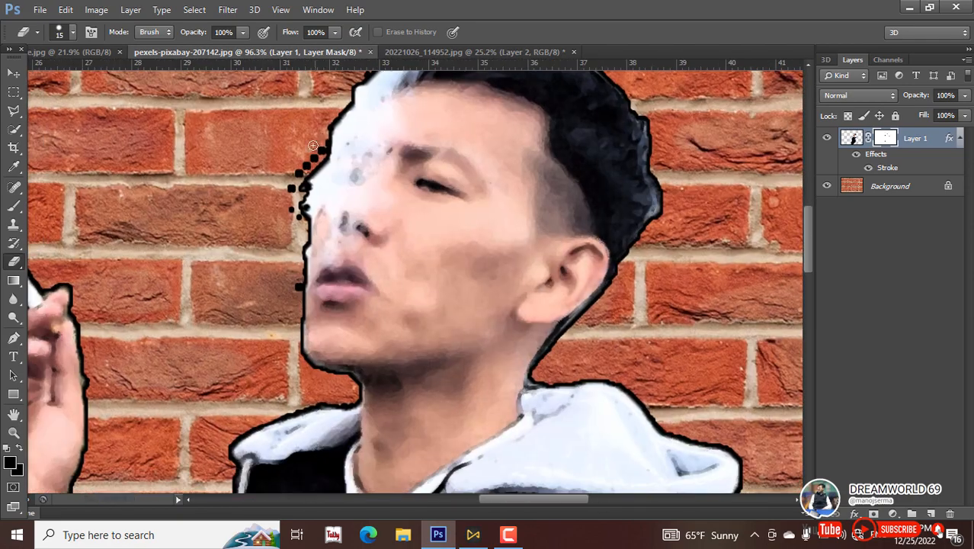
pyautogui.moveTo(324, 145); pyautogui.dragTo(295, 214)
pyautogui.click(298, 286)
# Erase the leftover green background patch between the vest and the lowered arm with a larger eraser
pyautogui.scroll(-5, 437, 239)
pyautogui.scroll(-2, 438, 239)
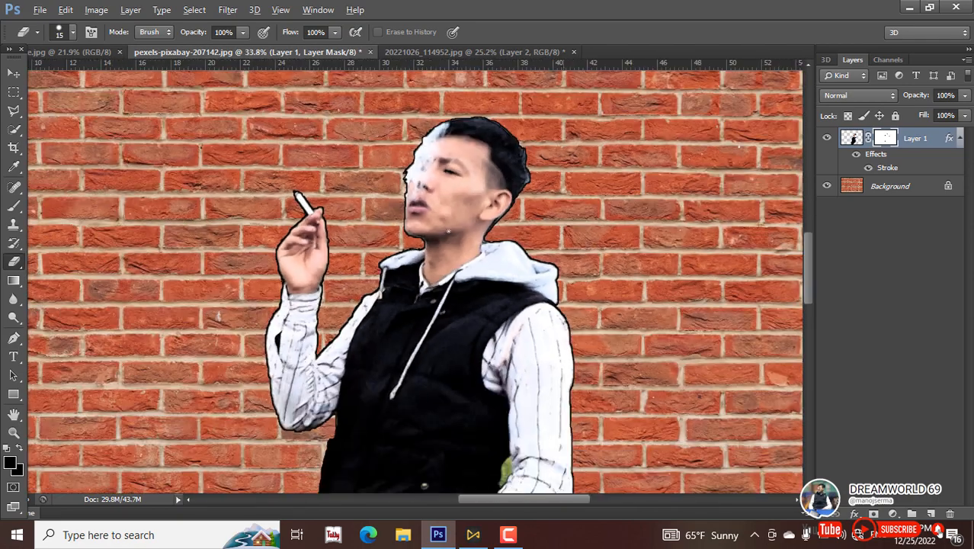
pyautogui.scroll(2, 578, 338)
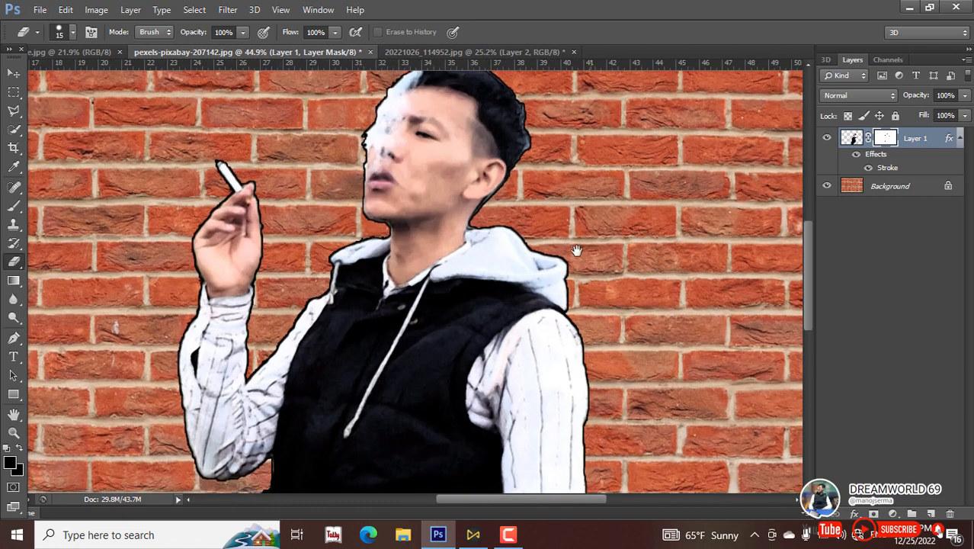
pyautogui.scroll(-5, 572, 290)
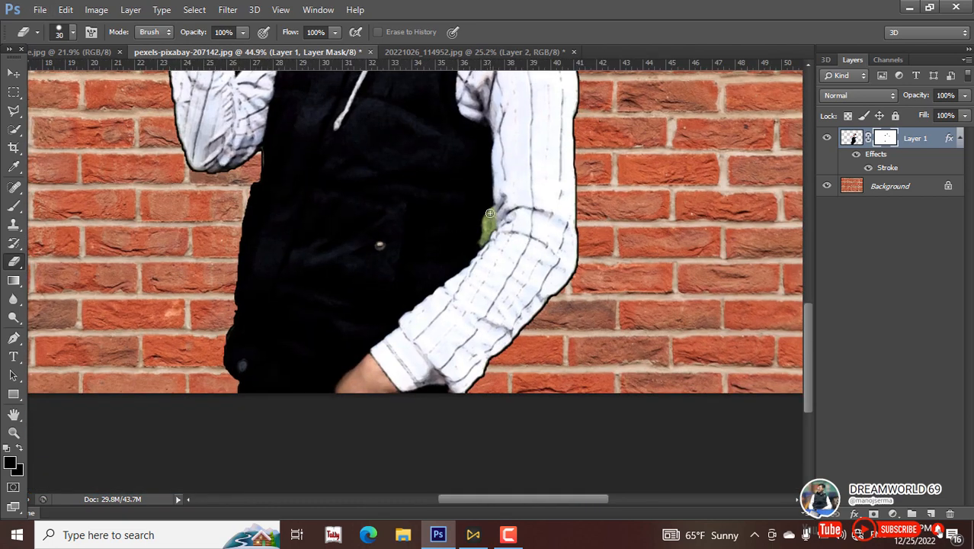
pyautogui.moveTo(492, 210); pyautogui.dragTo(486, 247)
pyautogui.scroll(-4, 487, 204)
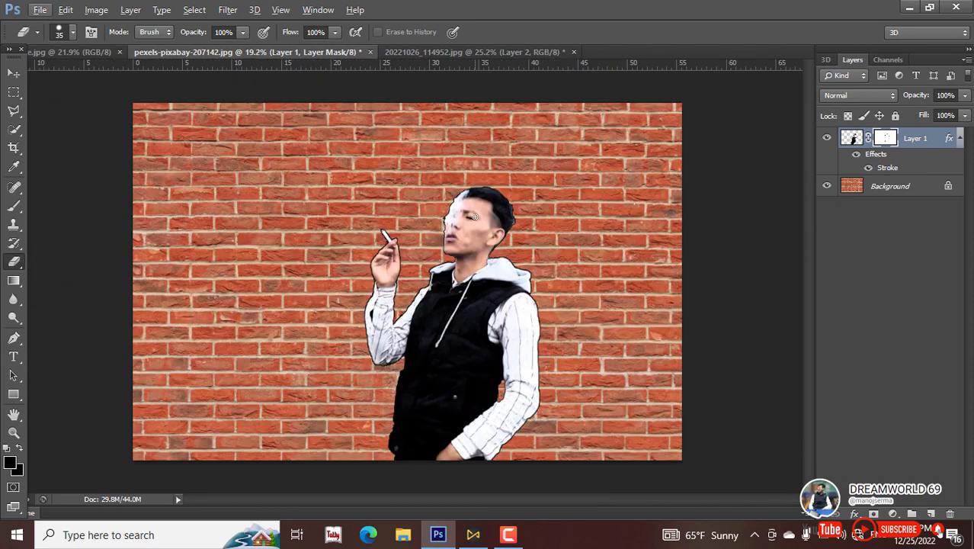
# Convert the man's layer to a smart object and set its blend mode to Overlay
pyautogui.click(13, 72)
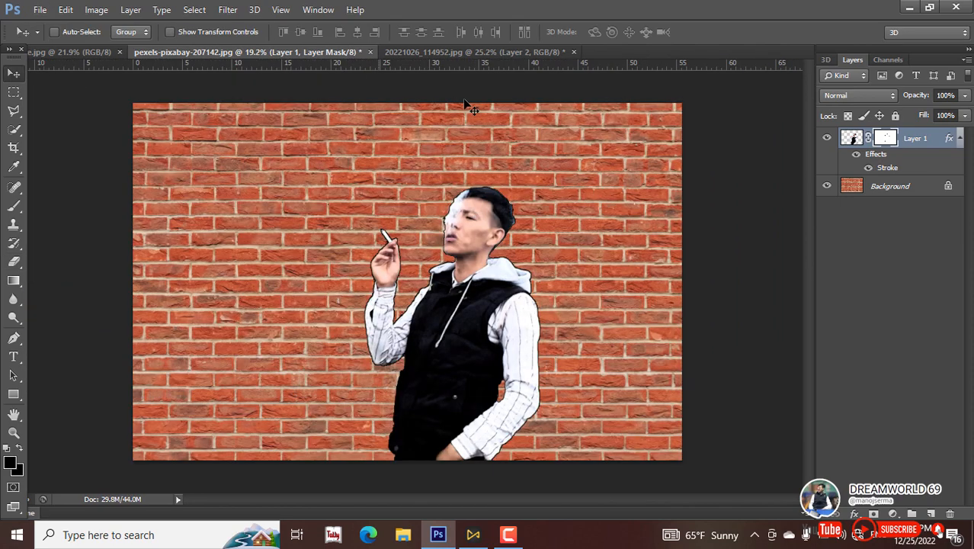
pyautogui.rightClick(922, 138)
pyautogui.click(935, 143)
pyautogui.rightClick(930, 141)
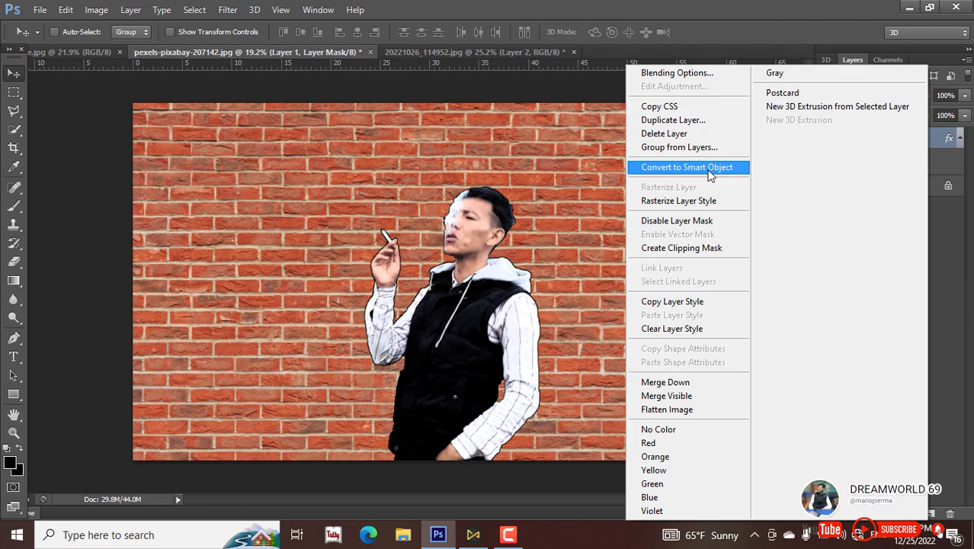
pyautogui.click(575, 165)
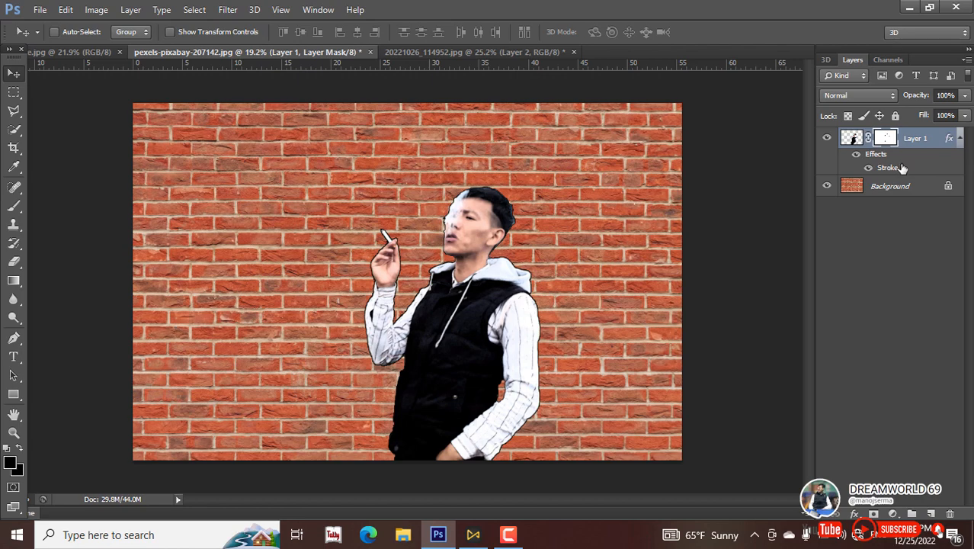
pyautogui.rightClick(931, 139)
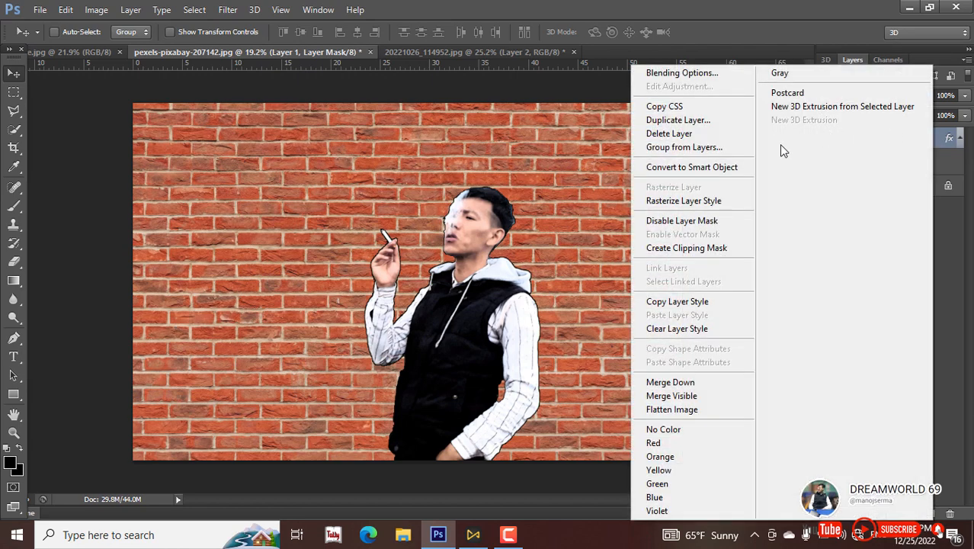
pyautogui.click(743, 167)
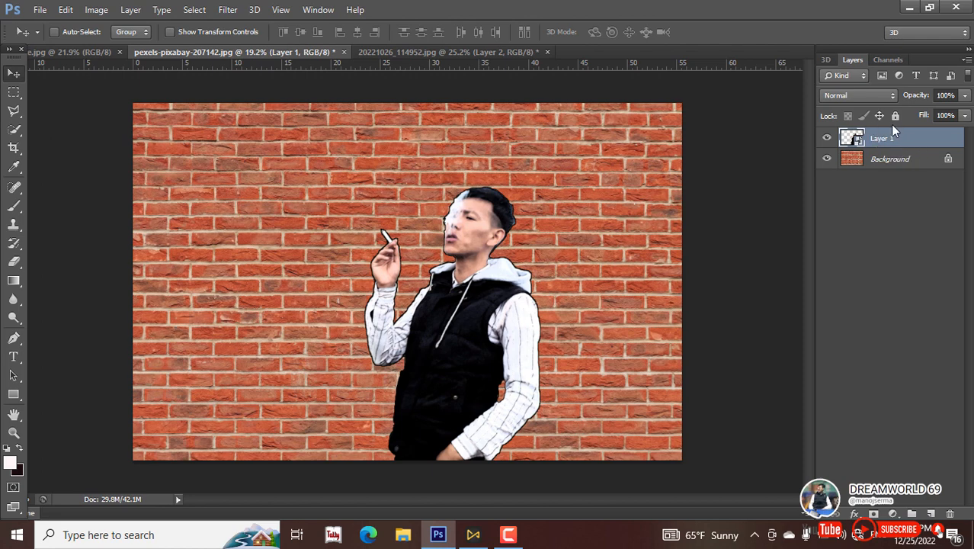
pyautogui.click(841, 97)
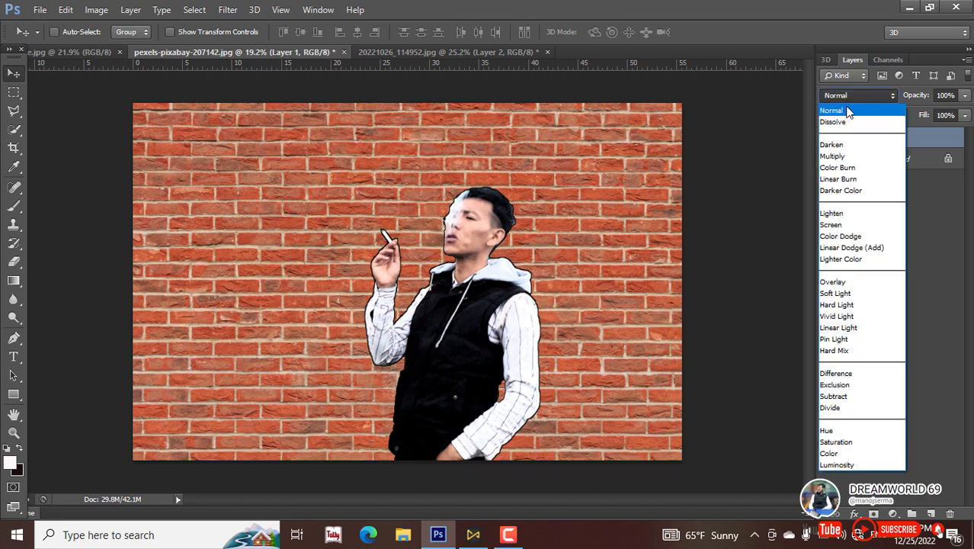
pyautogui.click(847, 281)
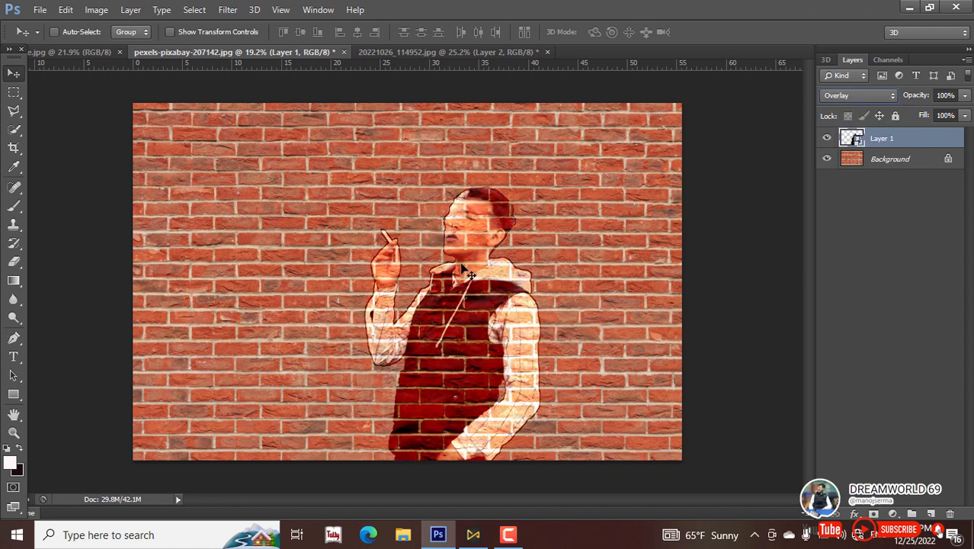
pyautogui.click(965, 96)
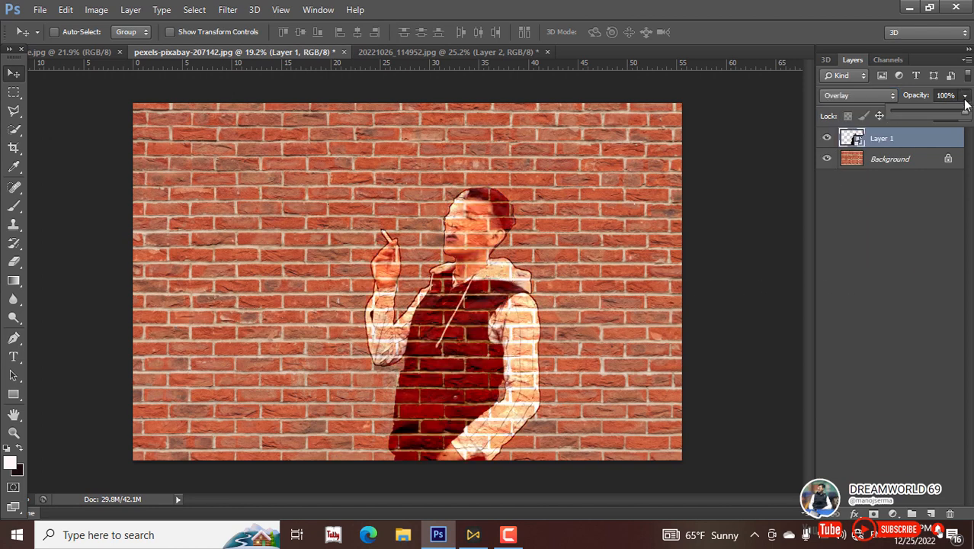
pyautogui.moveTo(965, 114); pyautogui.dragTo(924, 122)
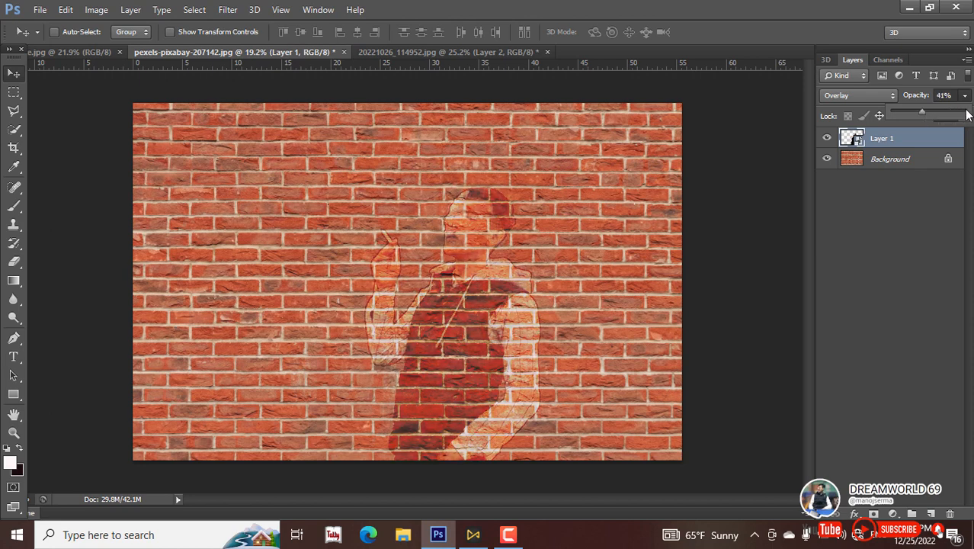
pyautogui.moveTo(920, 114); pyautogui.dragTo(970, 114)
pyautogui.click(539, 266)
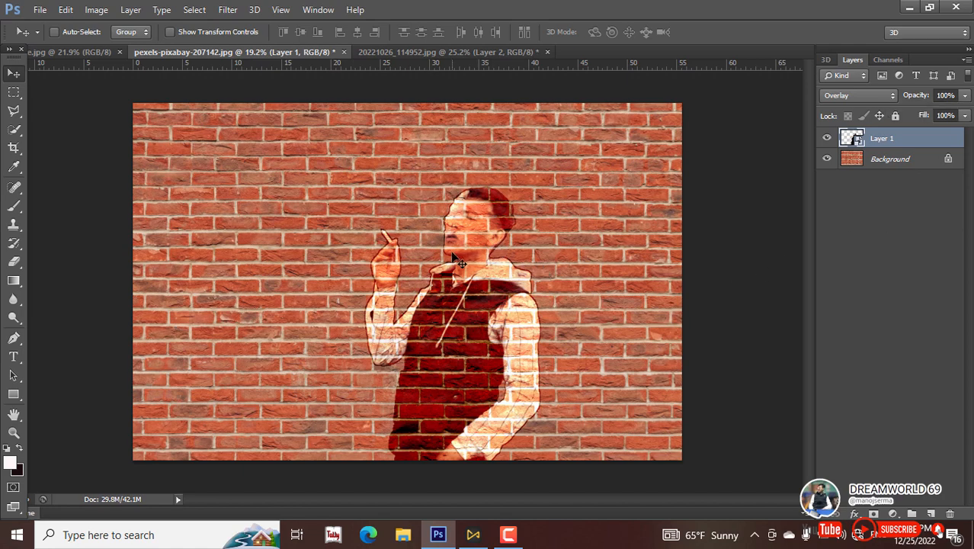
# Move the man slightly left and down on the brick wall and inspect how he blends with the bricks
pyautogui.moveTo(454, 258)
pyautogui.mouseDown()
pyautogui.moveTo(428, 258)
pyautogui.moveTo(456, 258)
pyautogui.mouseUp()
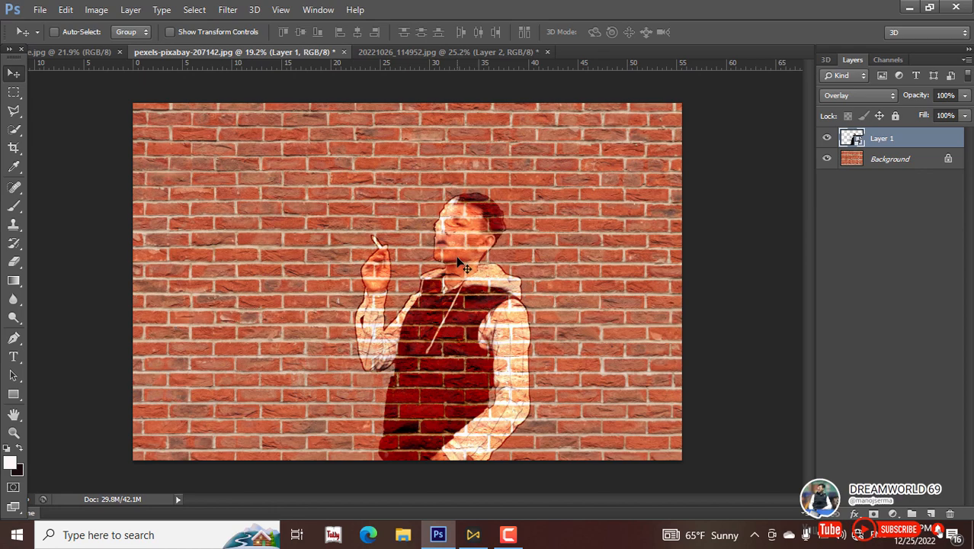
pyautogui.scroll(2, 463, 257)
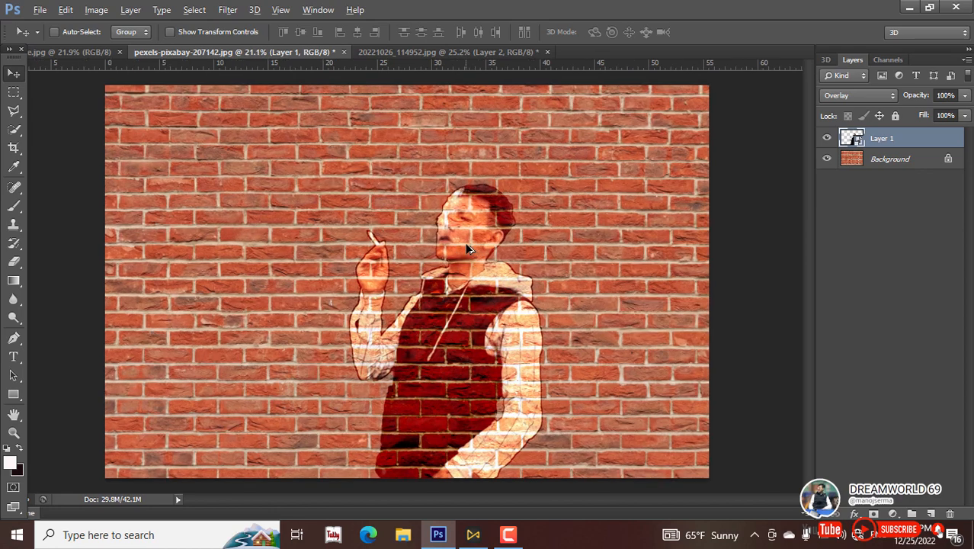
pyautogui.scroll(2, 468, 248)
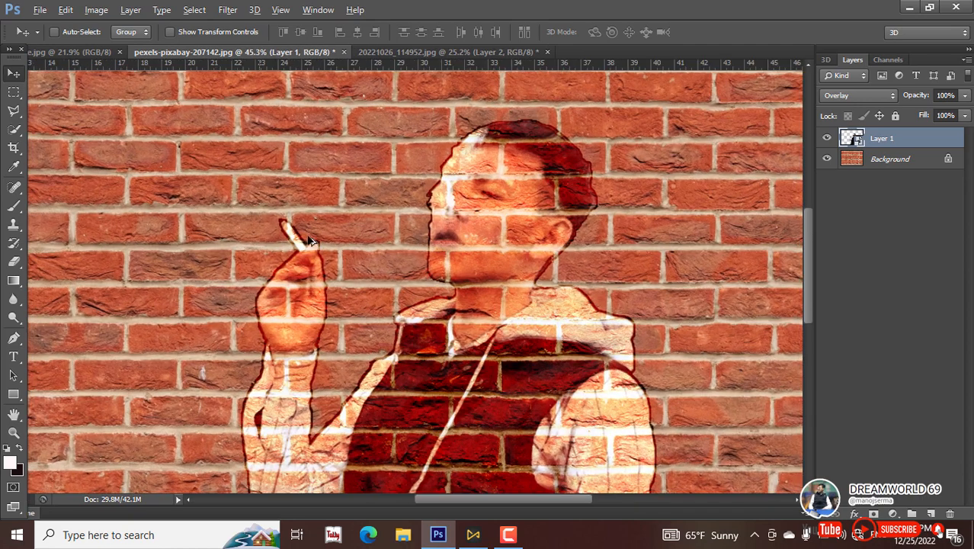
pyautogui.scroll(-3, 305, 236)
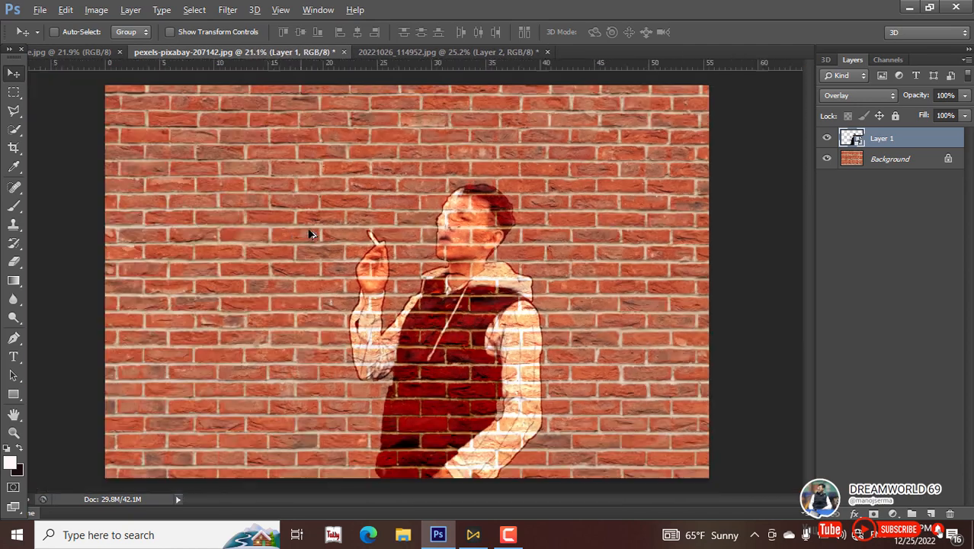
# Close the 20221026_114952.jpg cut-out document without saving it
pyautogui.click(507, 51)
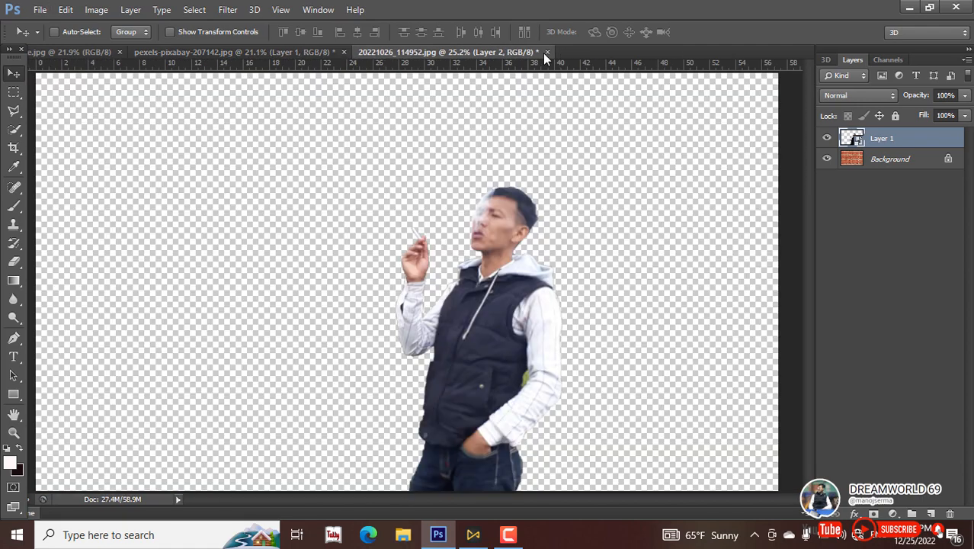
pyautogui.click(546, 52)
pyautogui.click(492, 210)
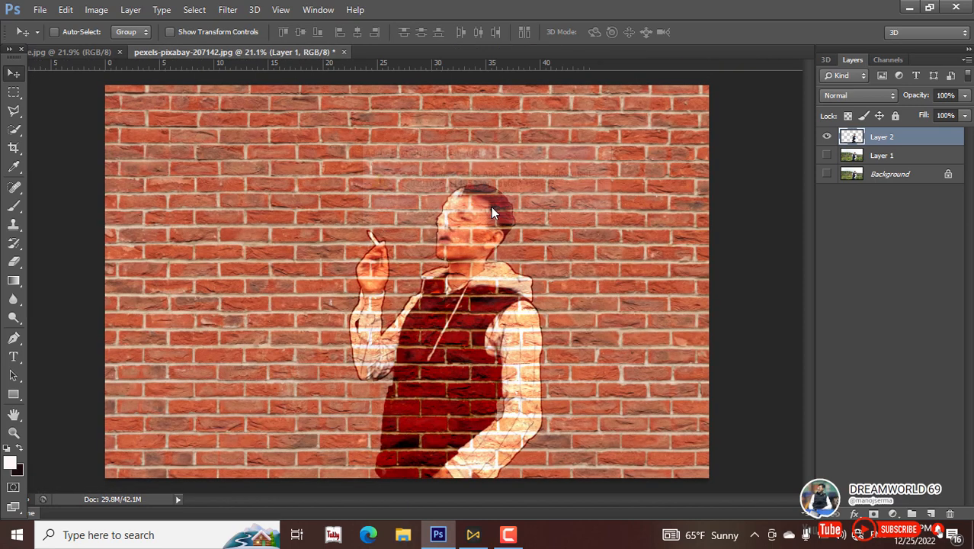
# Open the smoke-26 image from the Designer folder and place it over the man in the brick wall document
pyautogui.click(40, 10)
pyautogui.click(46, 36)
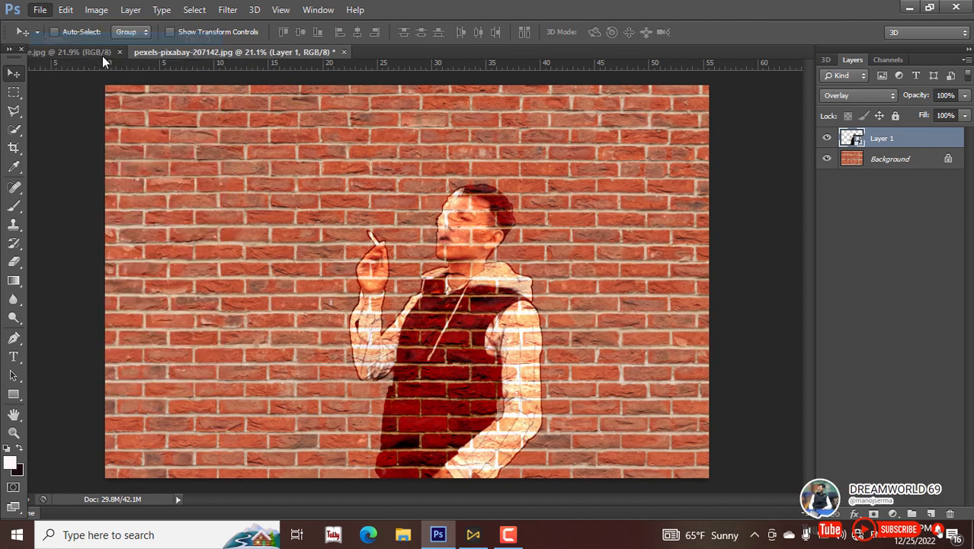
pyautogui.scroll(-10, 602, 140)
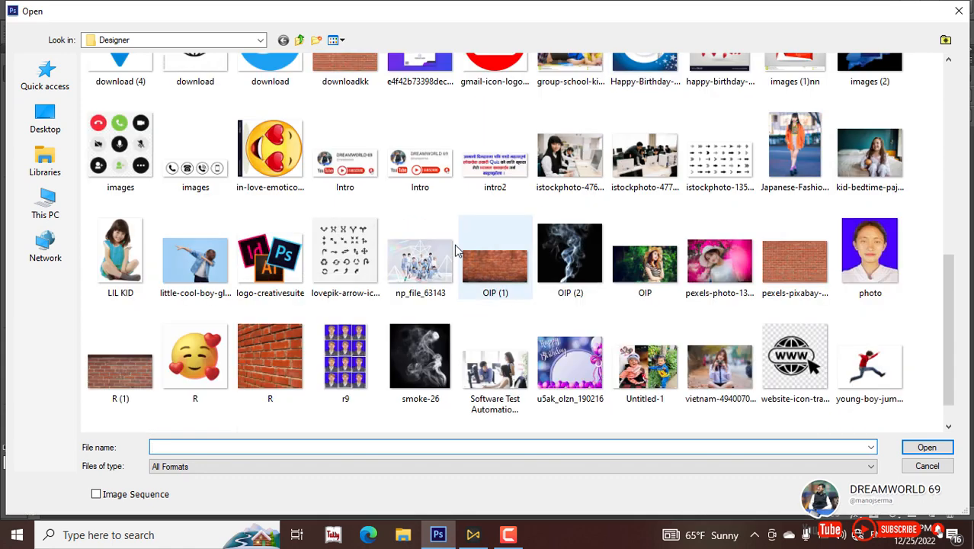
pyautogui.click(417, 330)
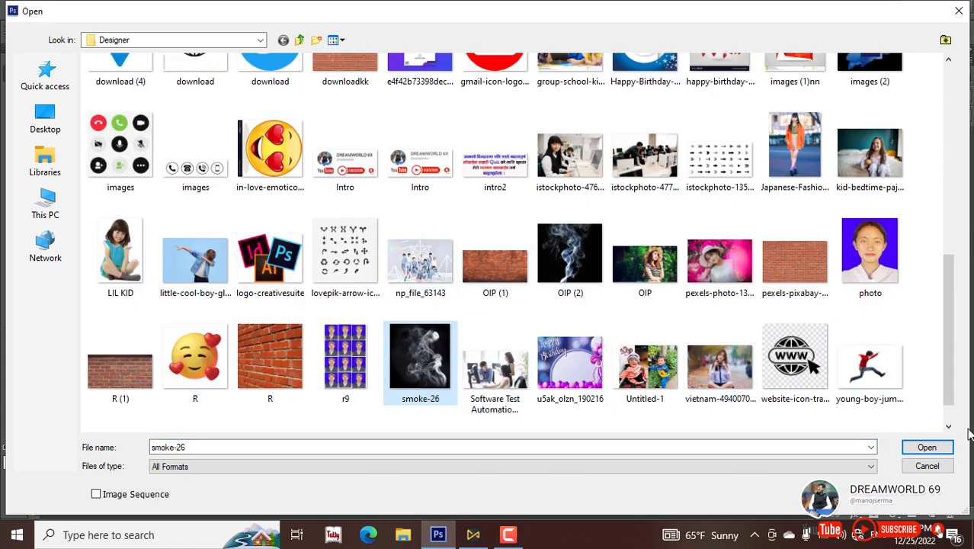
pyautogui.click(927, 447)
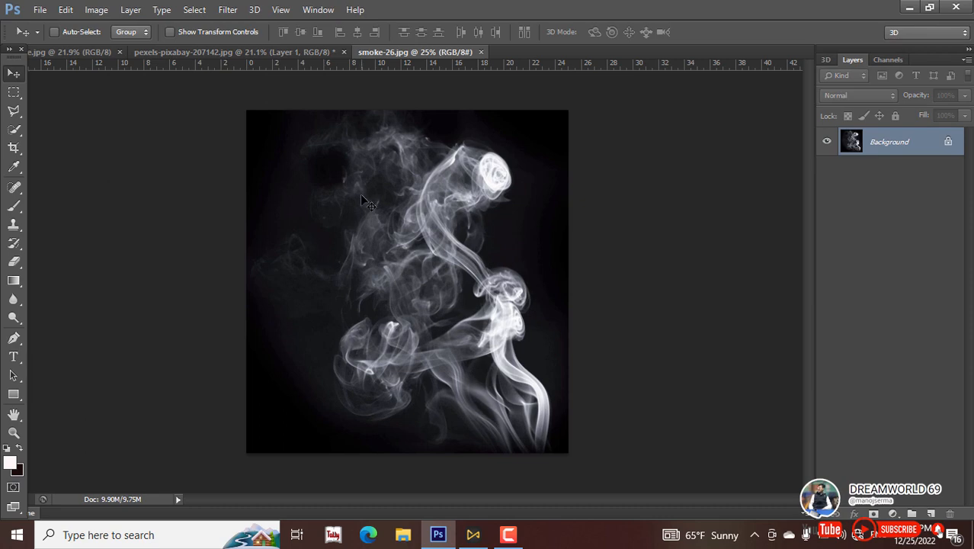
pyautogui.moveTo(400, 229); pyautogui.dragTo(356, 220)
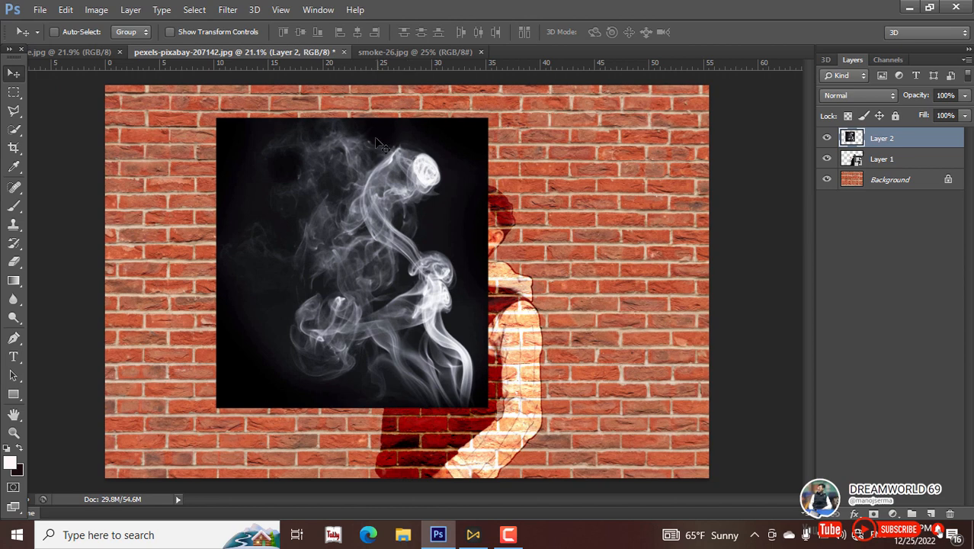
# Select the smoke layer's outer black background with the Magic Wand at tolerance 32 and delete it
pyautogui.click(11, 131)
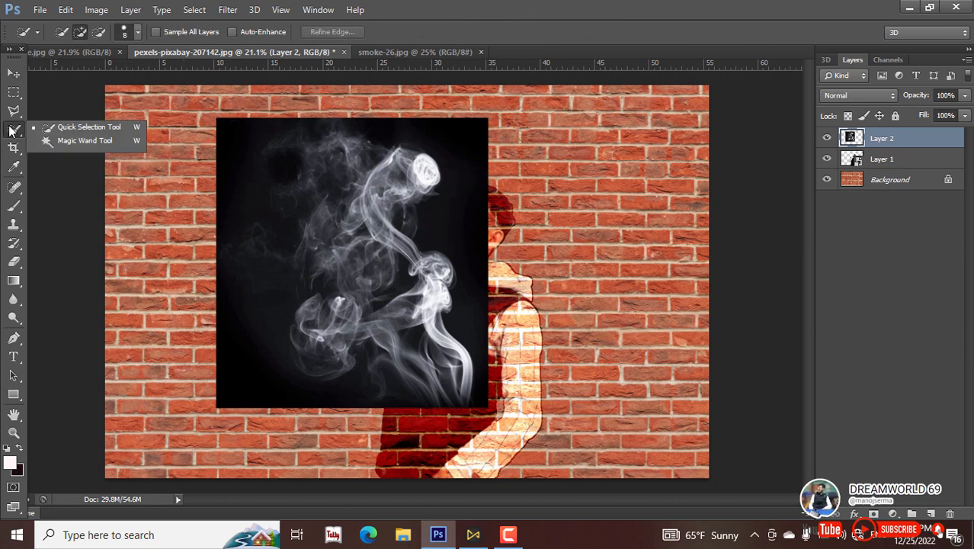
pyautogui.click(61, 140)
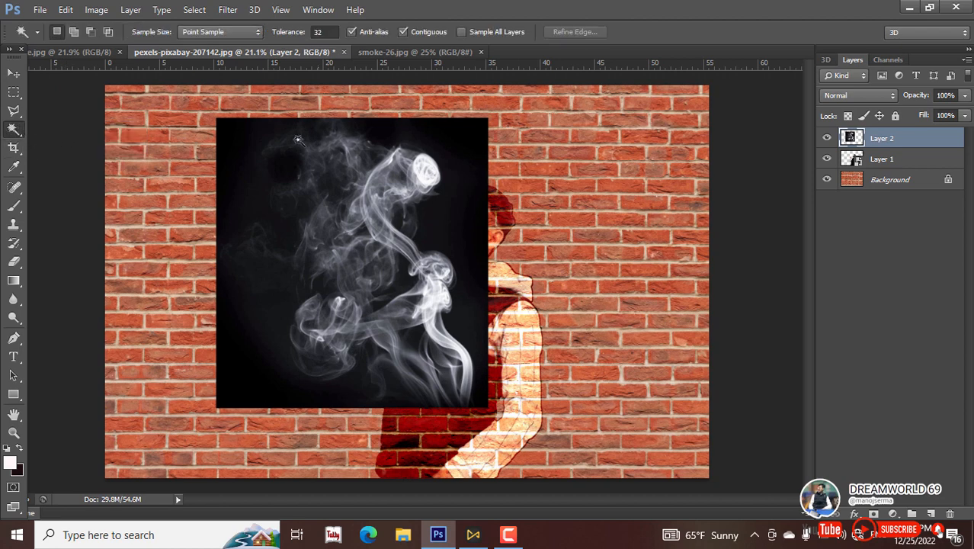
pyautogui.click(235, 134)
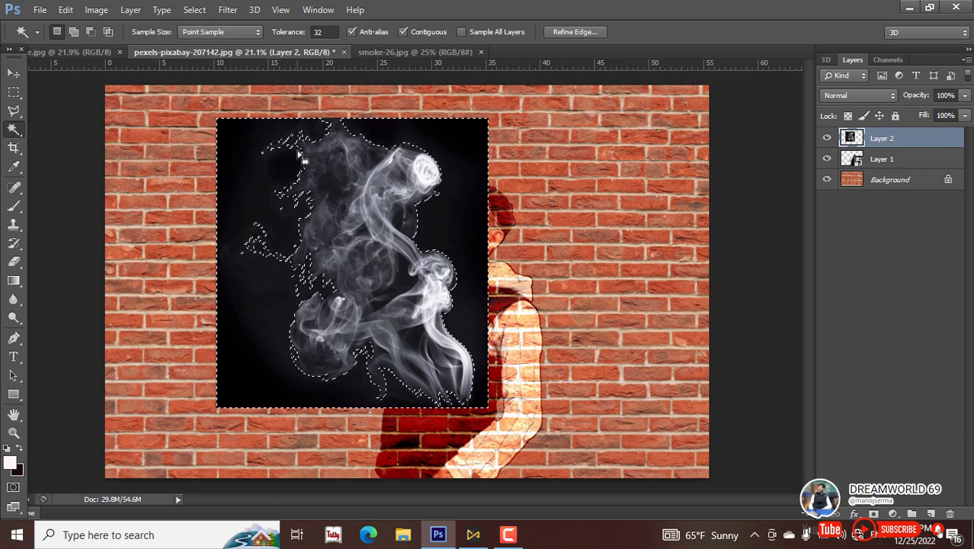
pyautogui.press('Delete')
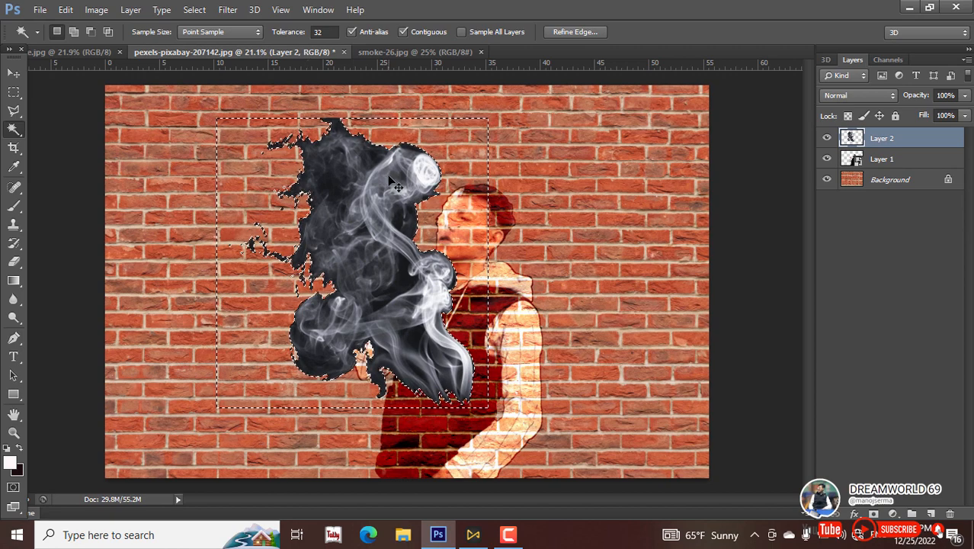
# Clear the selection, scale the smoke layer down to about 30%, and place it at the tip of the man's cigarette
pyautogui.hotkey('ctrl', 'd')
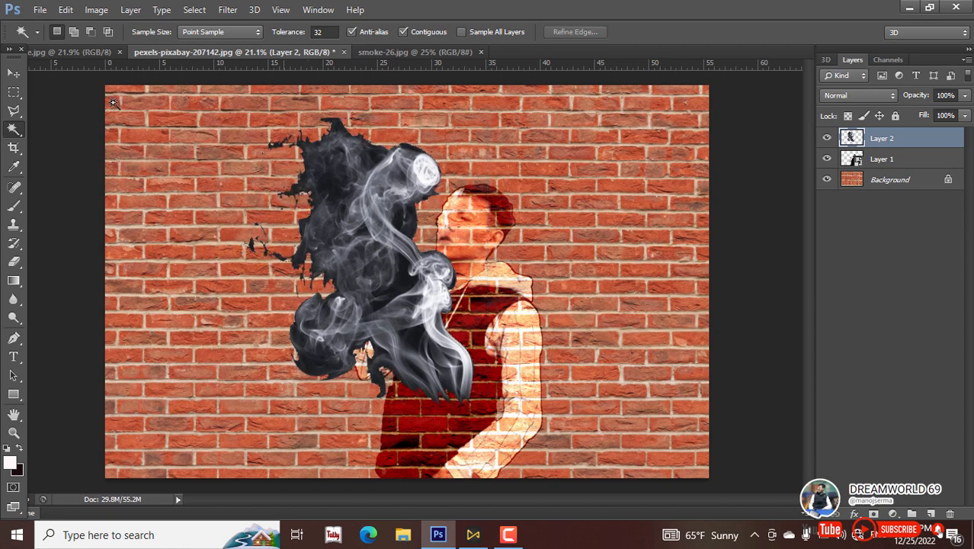
pyautogui.click(13, 73)
pyautogui.hotkey('ctrl', 't')
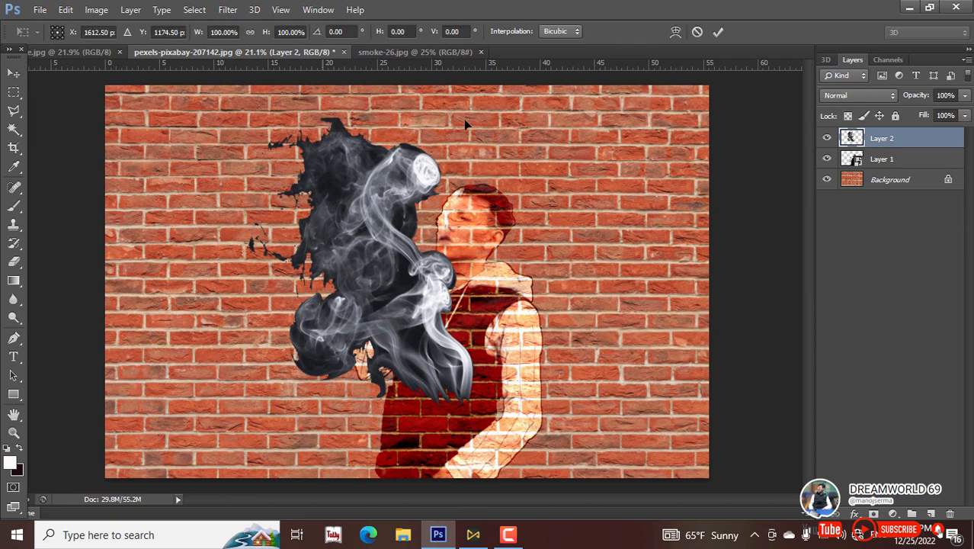
pyautogui.moveTo(475, 119); pyautogui.dragTo(362, 181)
pyautogui.scroll(3, 362, 181)
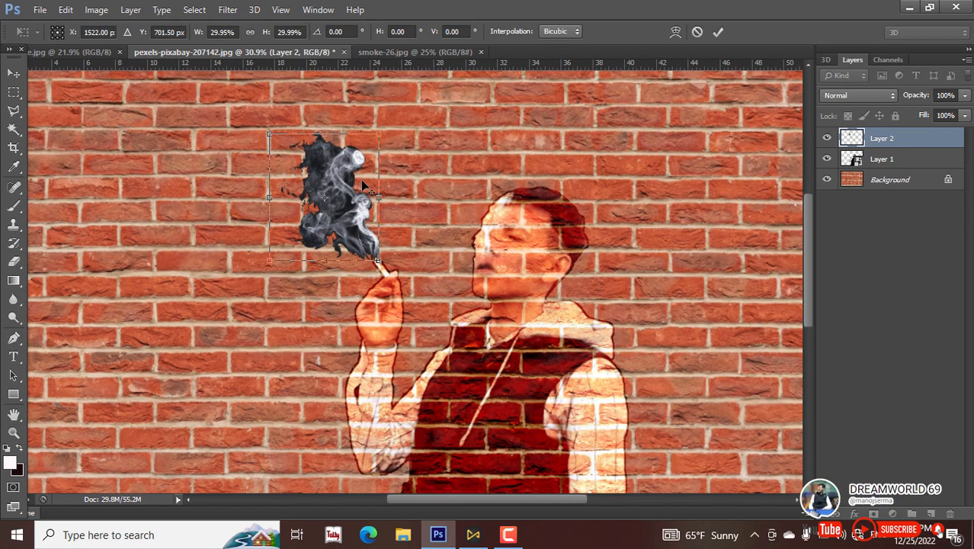
pyautogui.moveTo(385, 122); pyautogui.dragTo(371, 189)
pyautogui.press('Return')
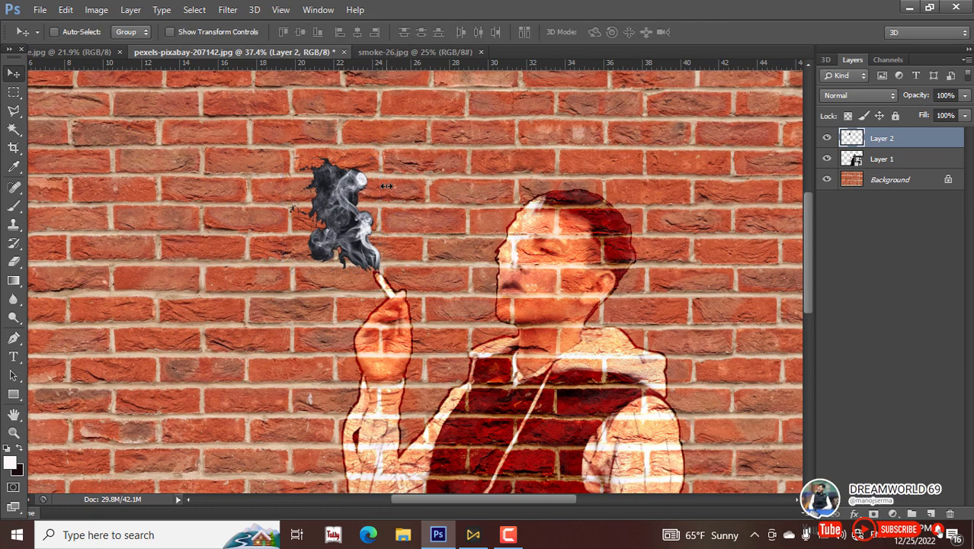
# Set the smoke layer's blending mode to Overlay and nudge the smoke at the cigarette tip
pyautogui.click(875, 96)
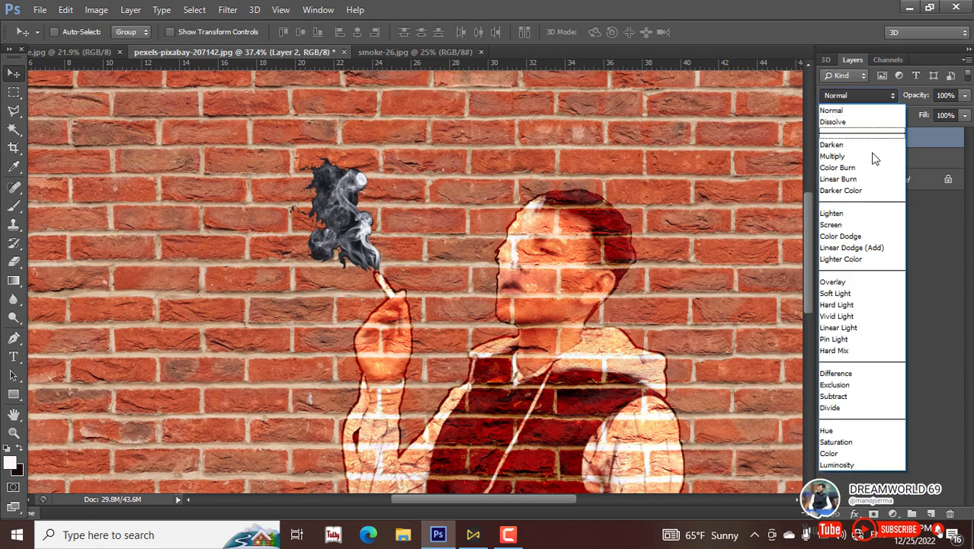
pyautogui.click(862, 283)
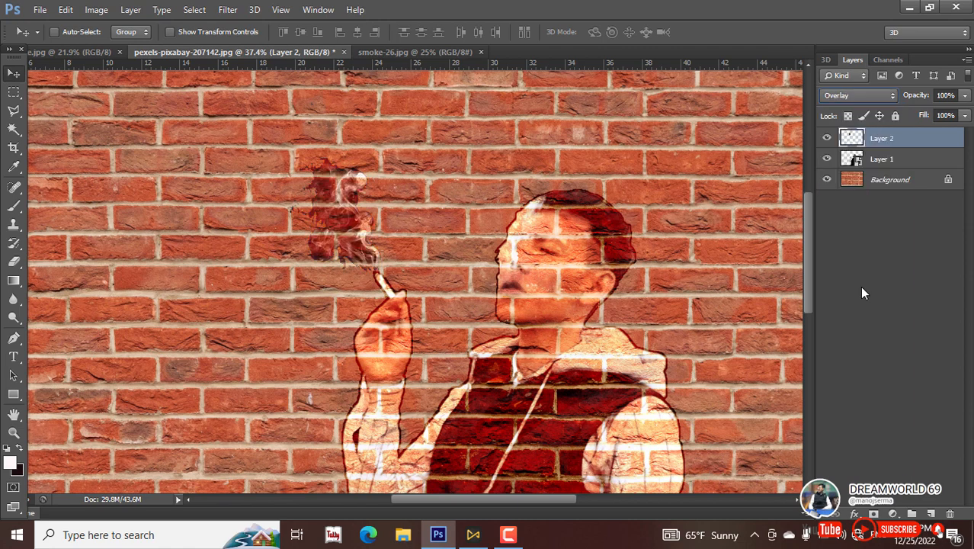
pyautogui.moveTo(356, 238); pyautogui.dragTo(363, 235)
# Narrow the smoke to about 73% of its width, keeping it attached to the cigarette tip
pyautogui.hotkey('ctrl', 't')
pyautogui.moveTo(282, 160); pyautogui.dragTo(267, 143)
pyautogui.moveTo(267, 270); pyautogui.dragTo(359, 243)
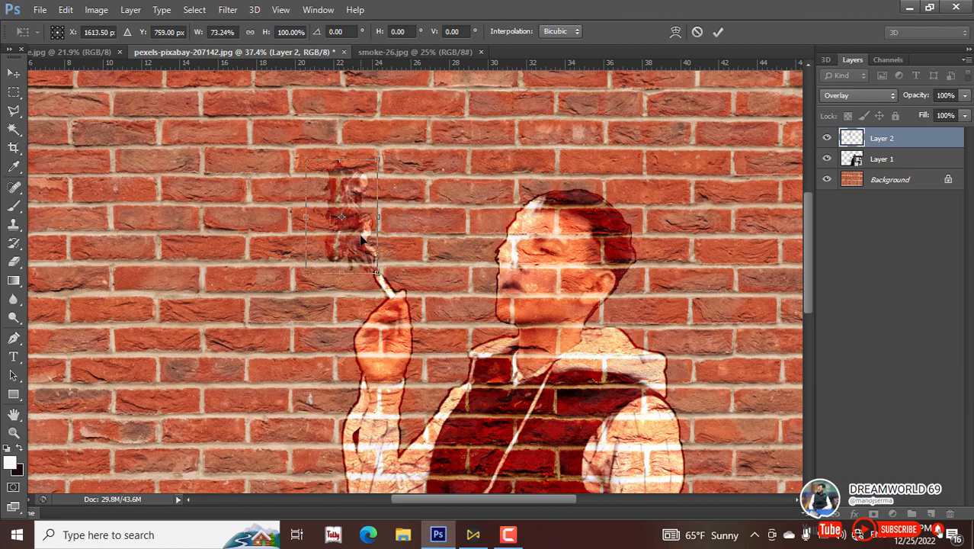
pyautogui.press('Return')
pyautogui.scroll(-2, 418, 201)
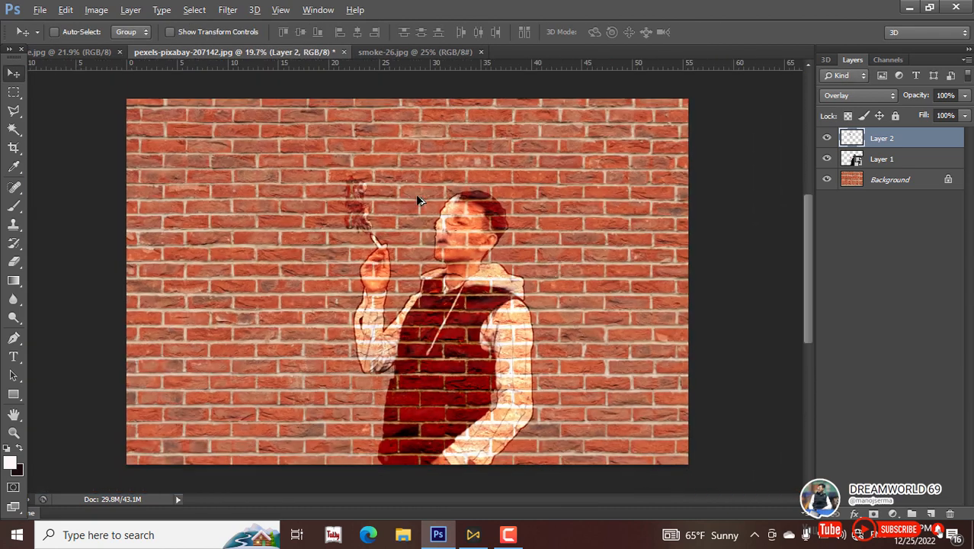
pyautogui.scroll(1, 419, 201)
# Apply Hue/Saturation to the smoke layer with hue -88 and saturation +71
pyautogui.press('alt')
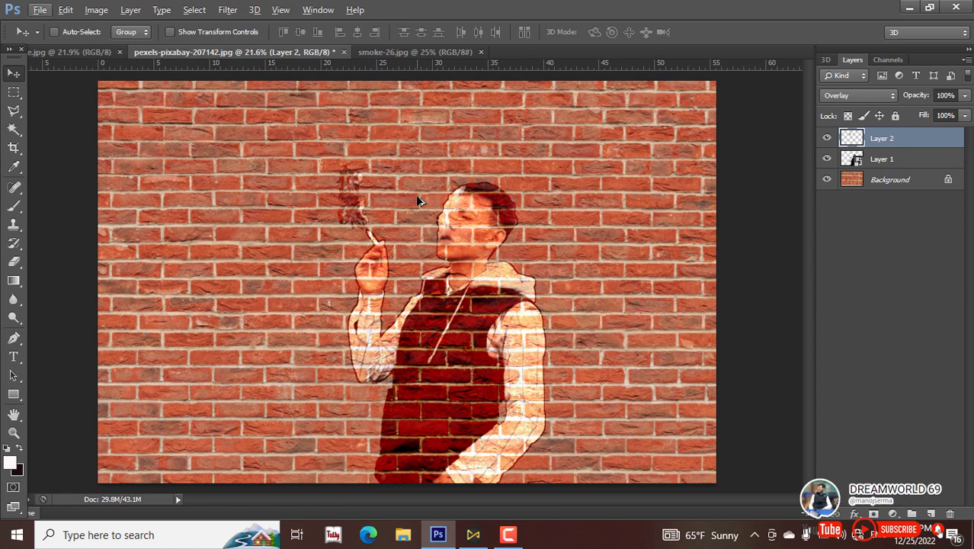
pyautogui.hotkey('ctrl', 'u')
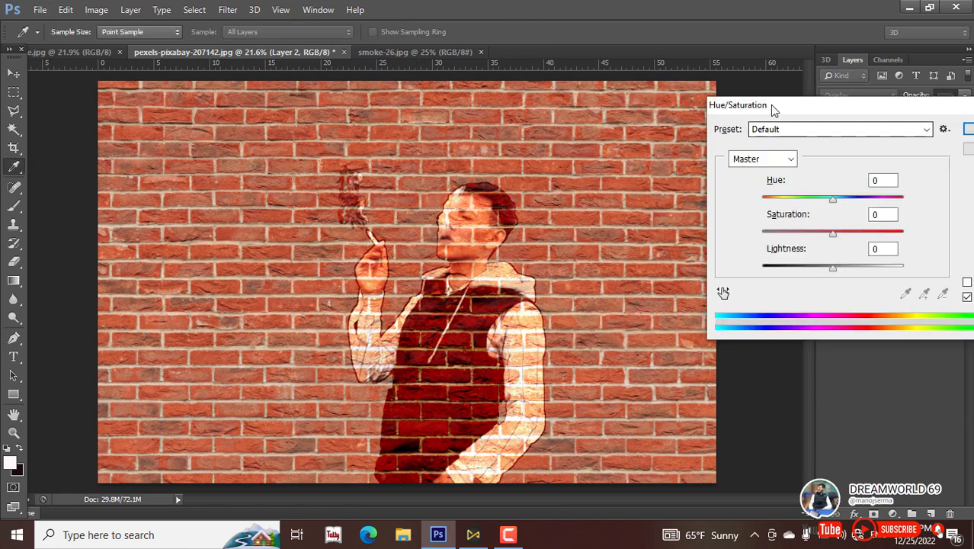
pyautogui.moveTo(800, 111); pyautogui.dragTo(703, 87)
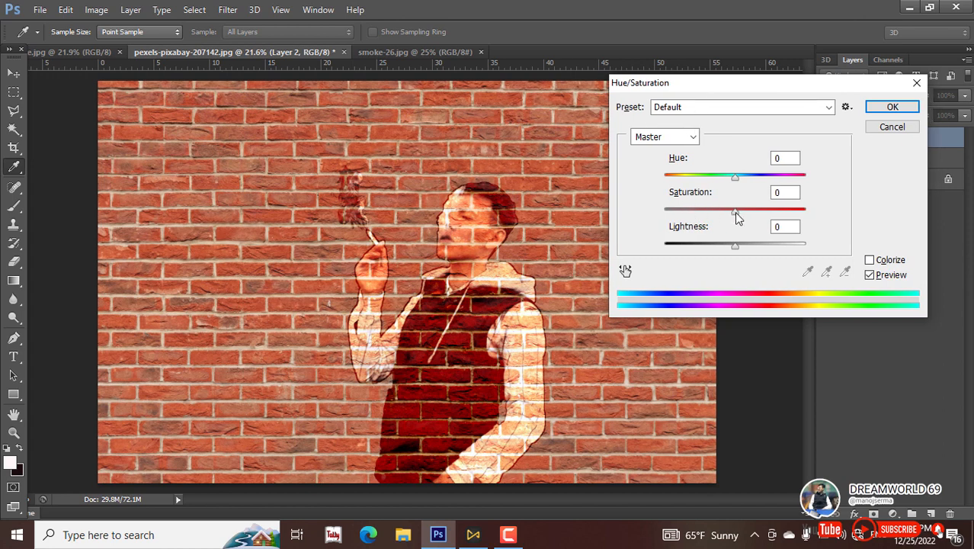
pyautogui.moveTo(736, 218); pyautogui.dragTo(764, 211)
pyautogui.moveTo(737, 179); pyautogui.dragTo(692, 187)
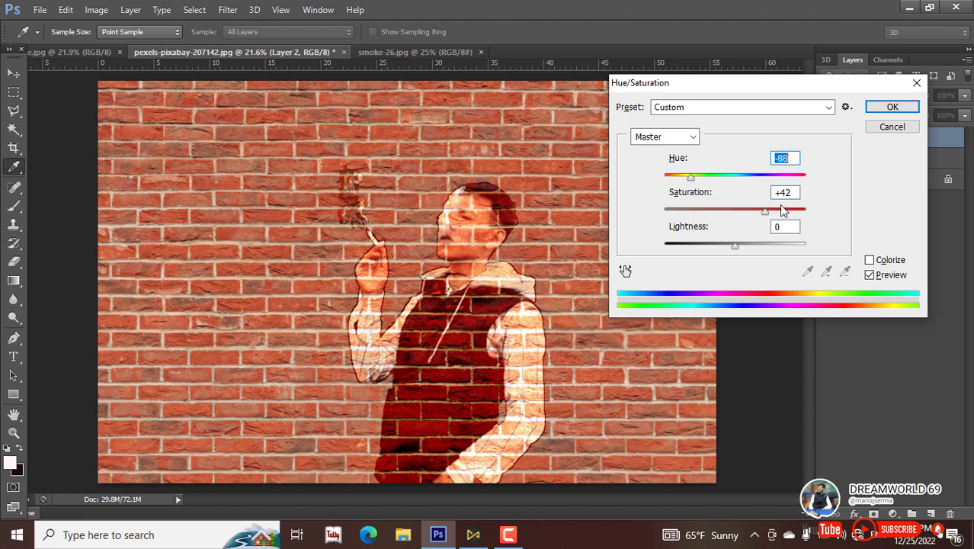
pyautogui.moveTo(765, 212); pyautogui.dragTo(787, 213)
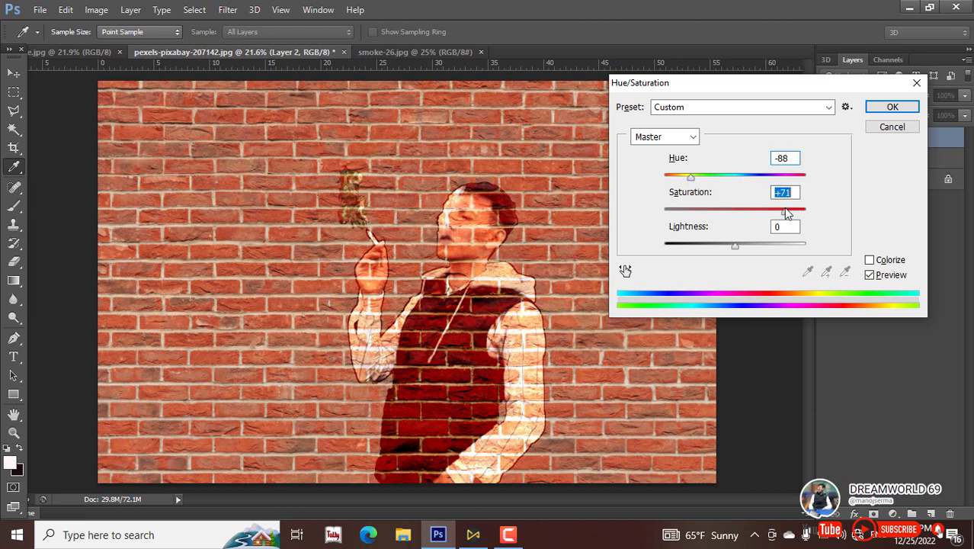
pyautogui.click(892, 107)
pyautogui.press('v')
pyautogui.scroll(-1, 802, 152)
# Select the man and smoke layers and stamp all visible layers into a new merged layer on top
pyautogui.click(892, 159)
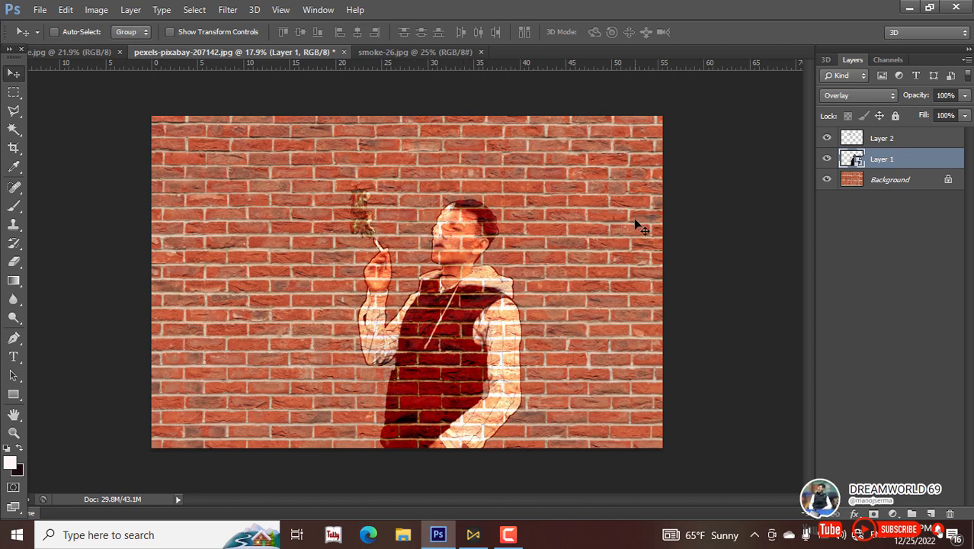
pyautogui.keyDown('ctrl'); pyautogui.click(896, 140); pyautogui.keyUp('ctrl')
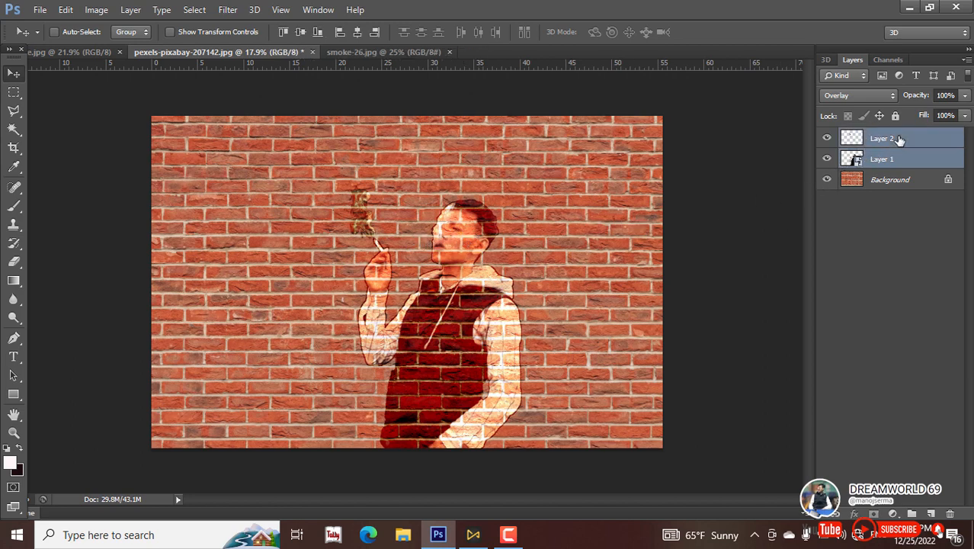
pyautogui.click(907, 162)
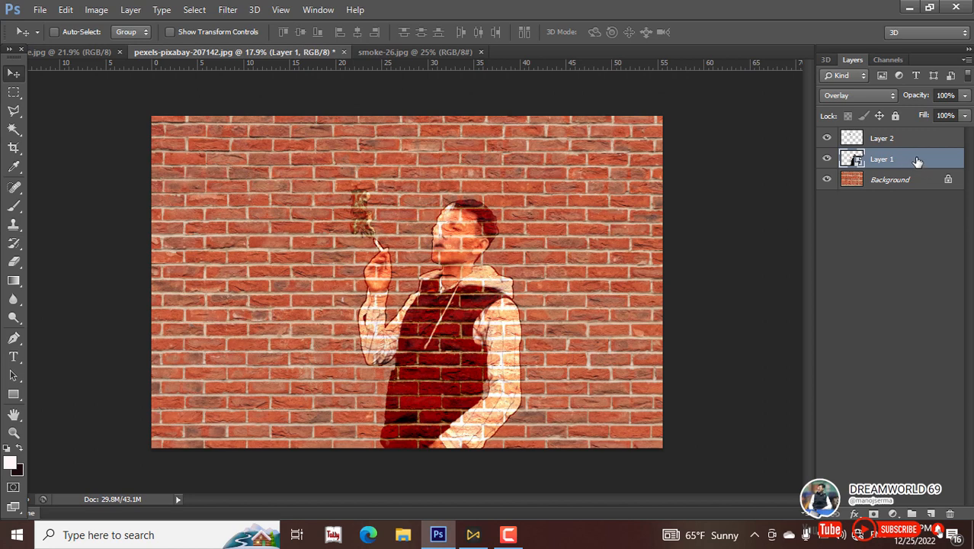
pyautogui.keyDown('ctrl'); pyautogui.click(910, 139); pyautogui.keyUp('ctrl')
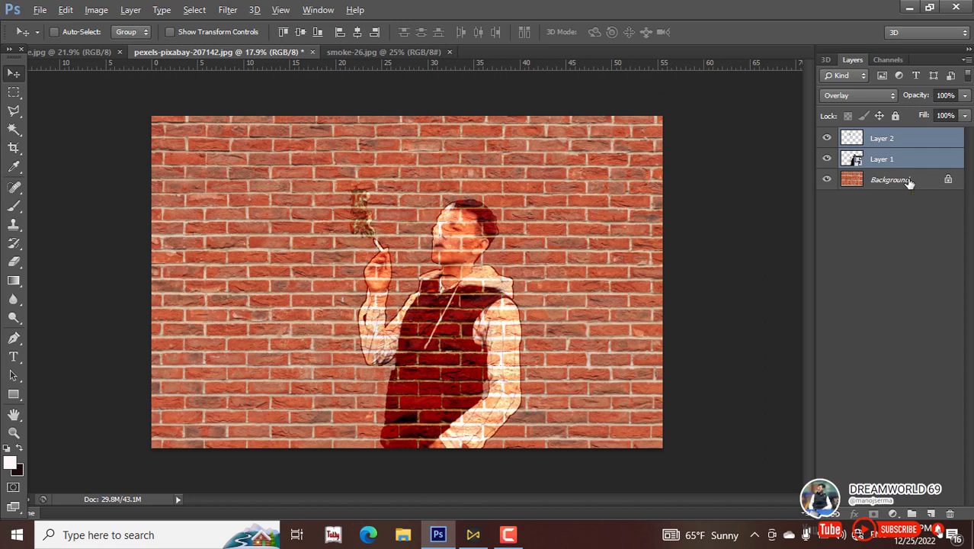
pyautogui.hotkey('ctrl', 'shift', 'alt', 'e')
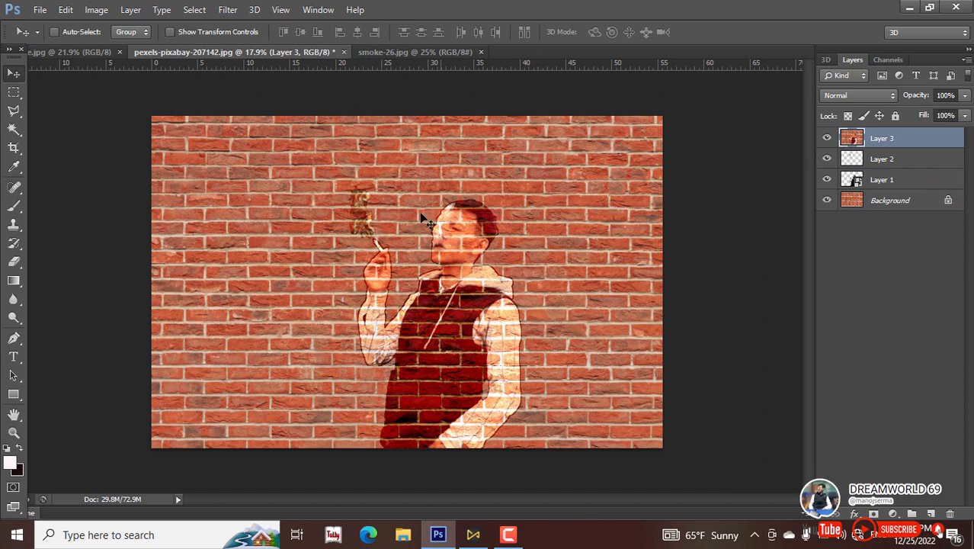
# Apply a Perspective transform to the merged layer, stretching its left edge to about 134% height so the wall recedes rightward
pyautogui.hotkey('ctrl', 't')
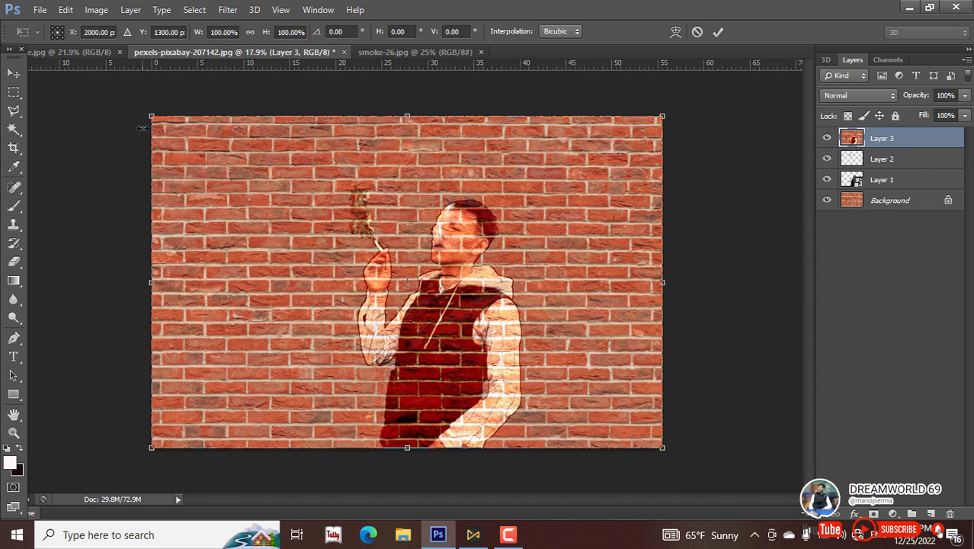
pyautogui.rightClick(197, 158)
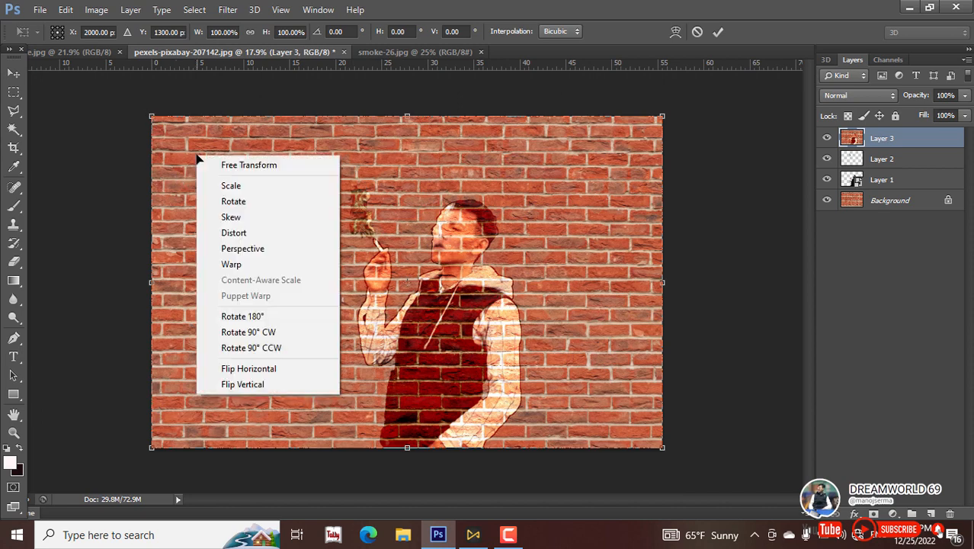
pyautogui.click(243, 250)
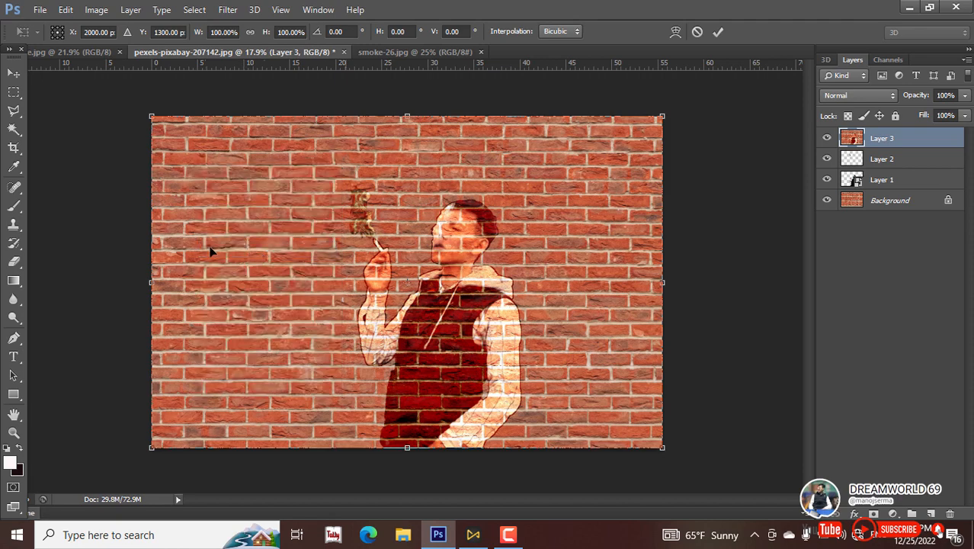
pyautogui.scroll(-3, 234, 258)
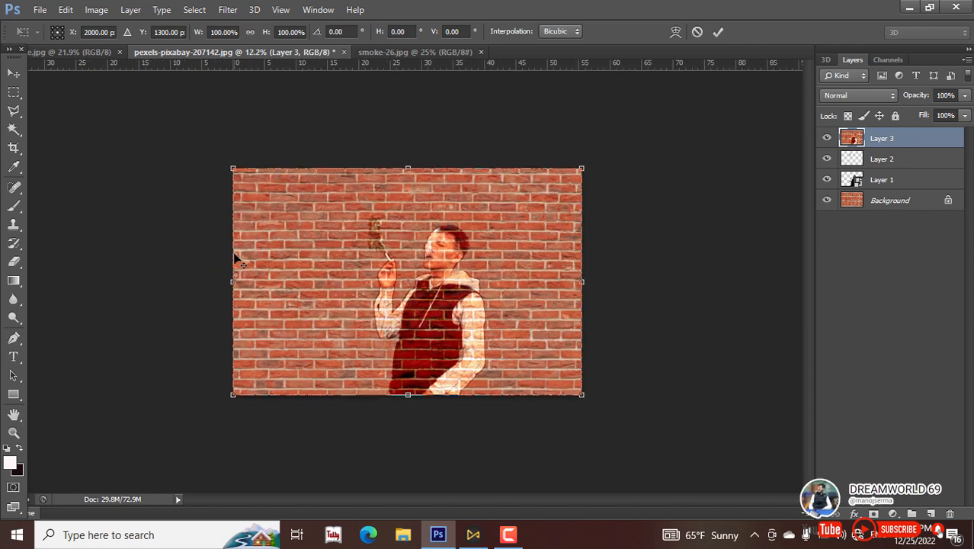
pyautogui.moveTo(232, 396); pyautogui.dragTo(239, 436)
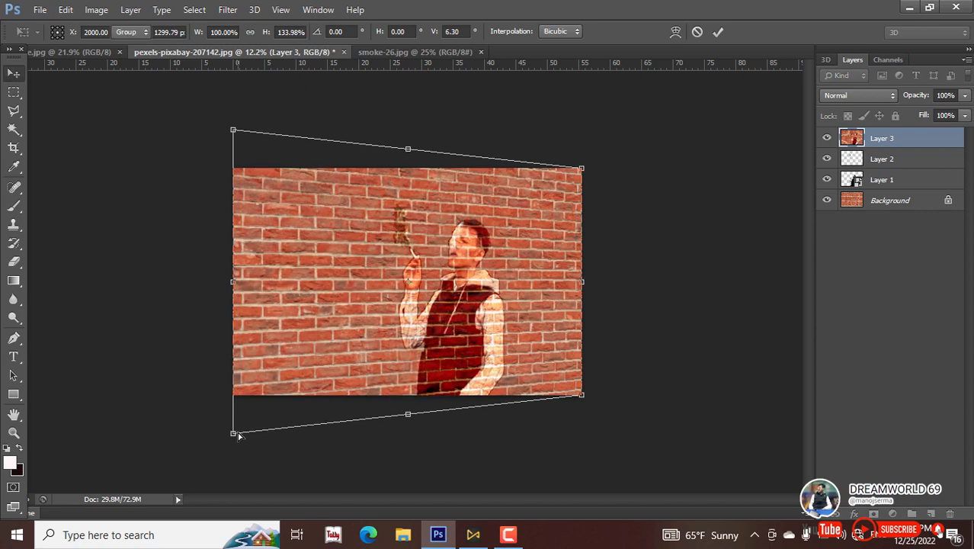
pyautogui.press('Escape')
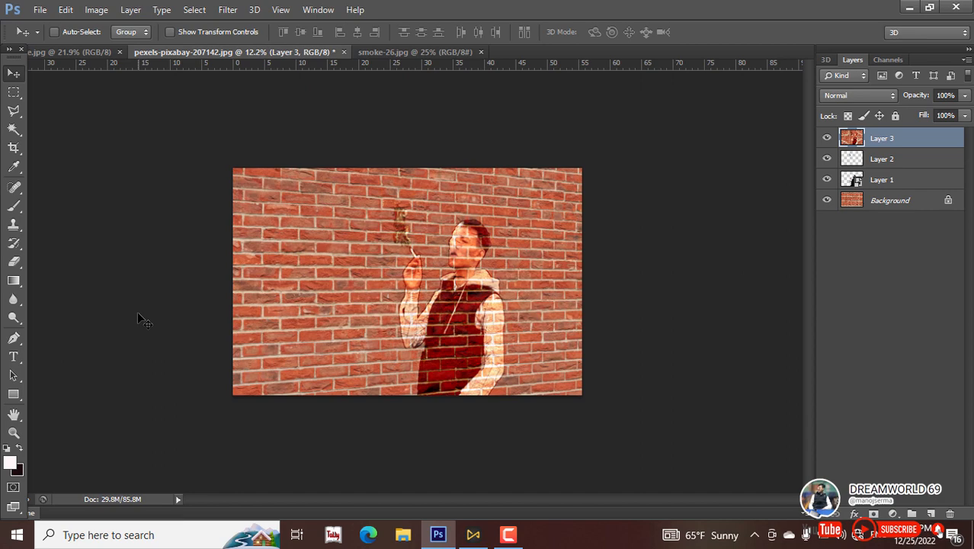
pyautogui.hotkey('ctrl', '0')
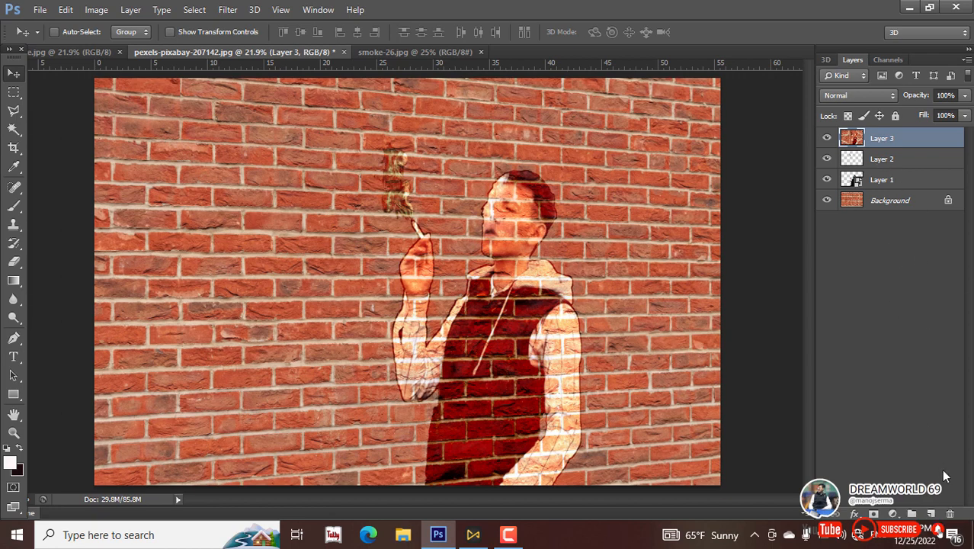
# Add a new layer on top and load the Foreground to Background preset for the Gradient tool
pyautogui.click(933, 515)
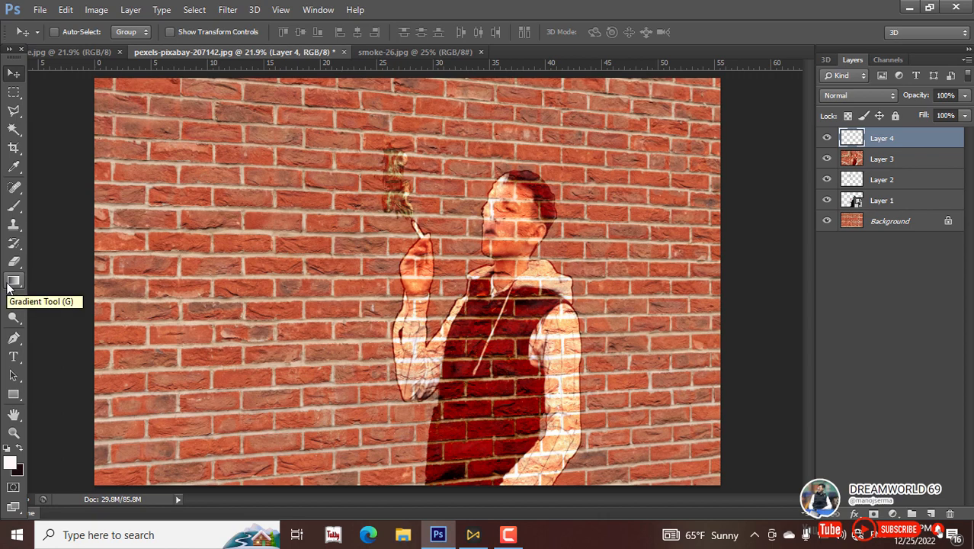
pyautogui.click(11, 281)
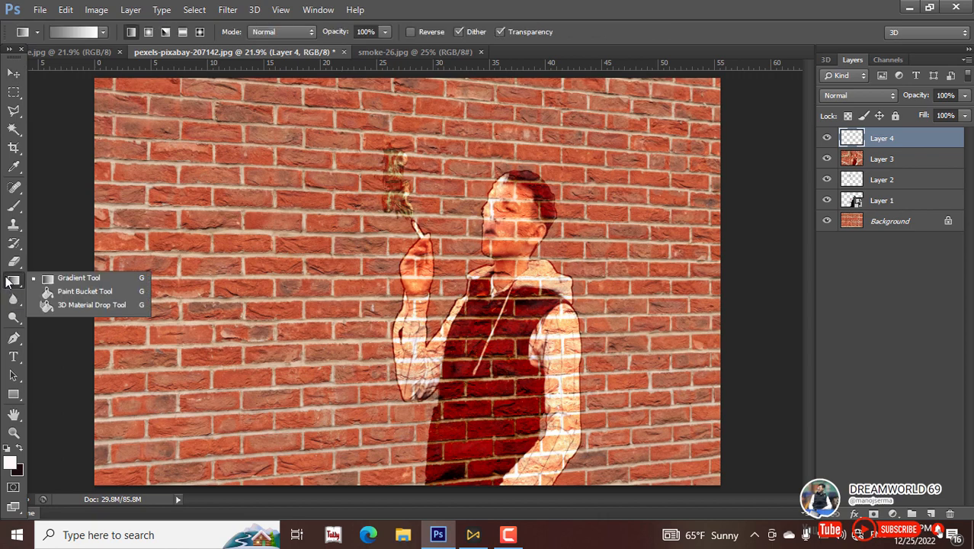
pyautogui.click(67, 279)
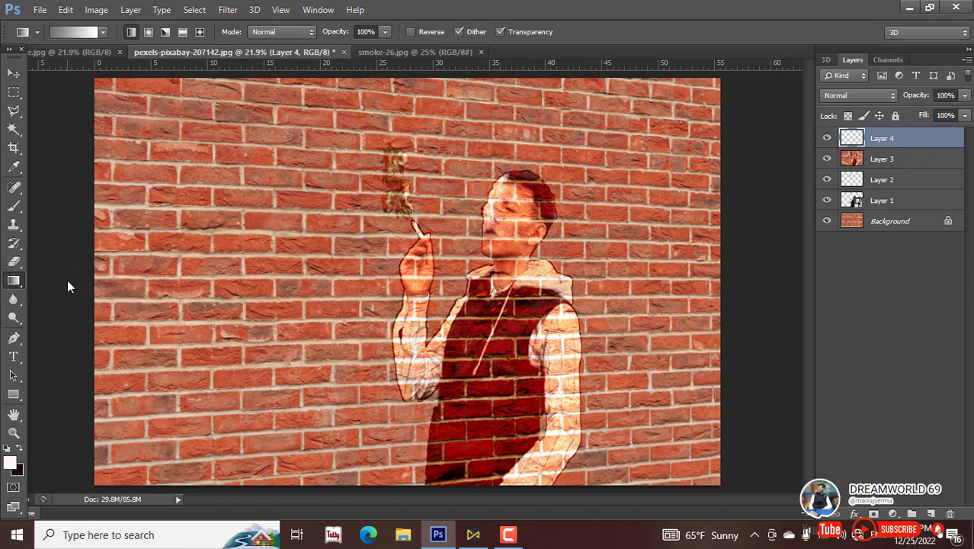
pyautogui.click(75, 32)
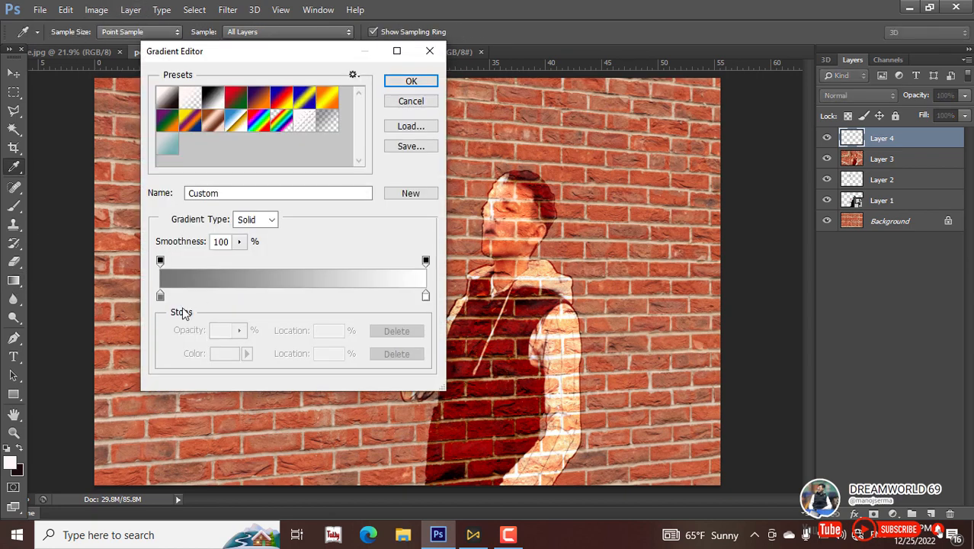
pyautogui.click(169, 104)
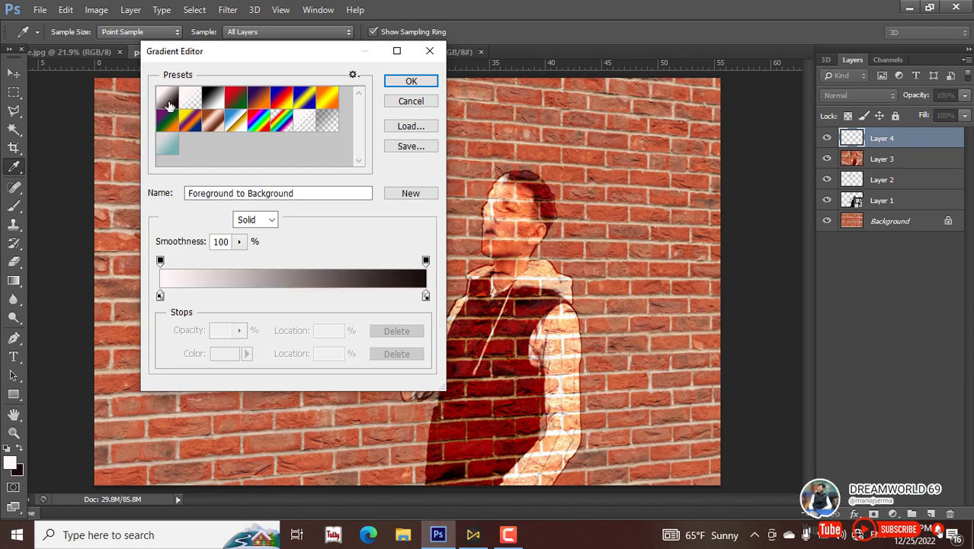
# Change the gradient's end color stop at location 100% to the grey 989797
pyautogui.click(160, 296)
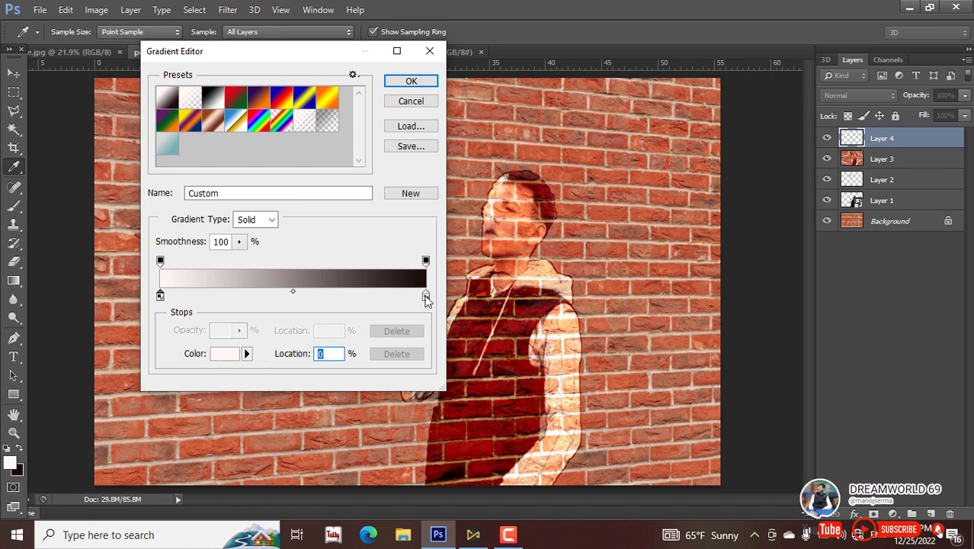
pyautogui.click(426, 296)
pyautogui.click(225, 353)
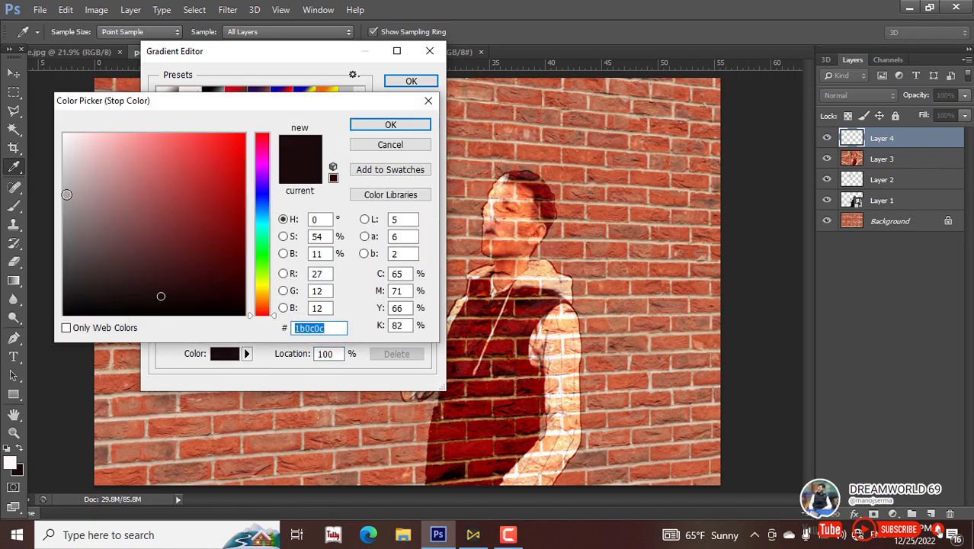
pyautogui.click(67, 194)
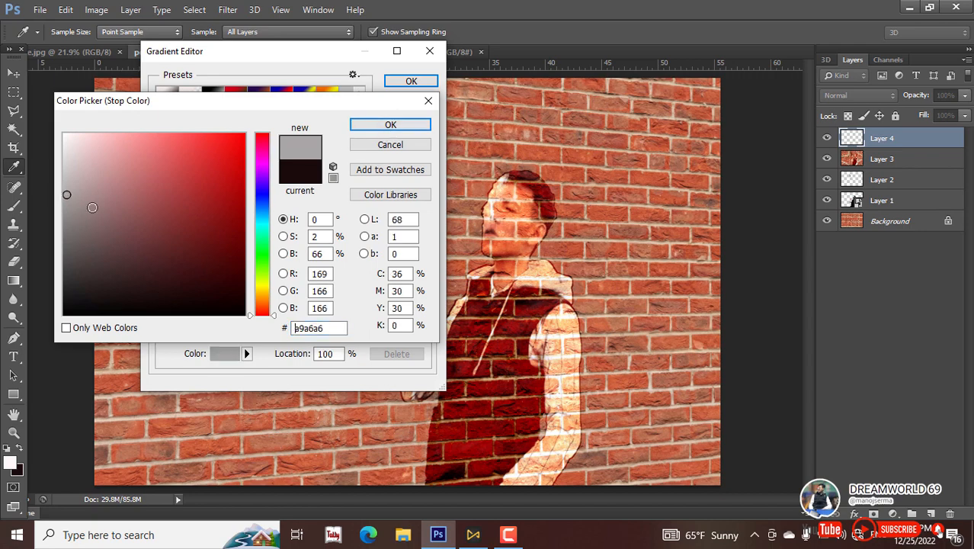
pyautogui.click(65, 206)
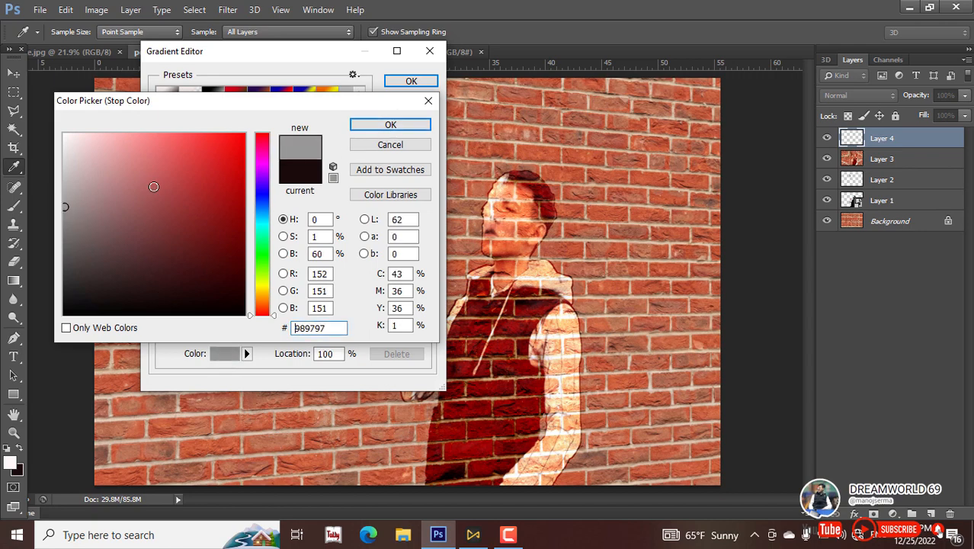
pyautogui.click(390, 125)
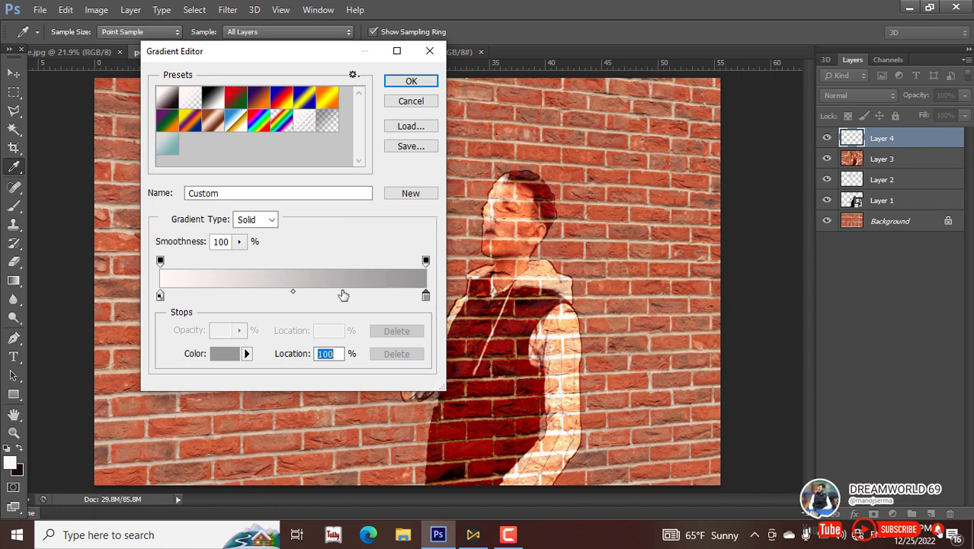
# Fill the new layer with a linear gradient running from the canvas's right edge inward to about the man's neck
pyautogui.click(409, 82)
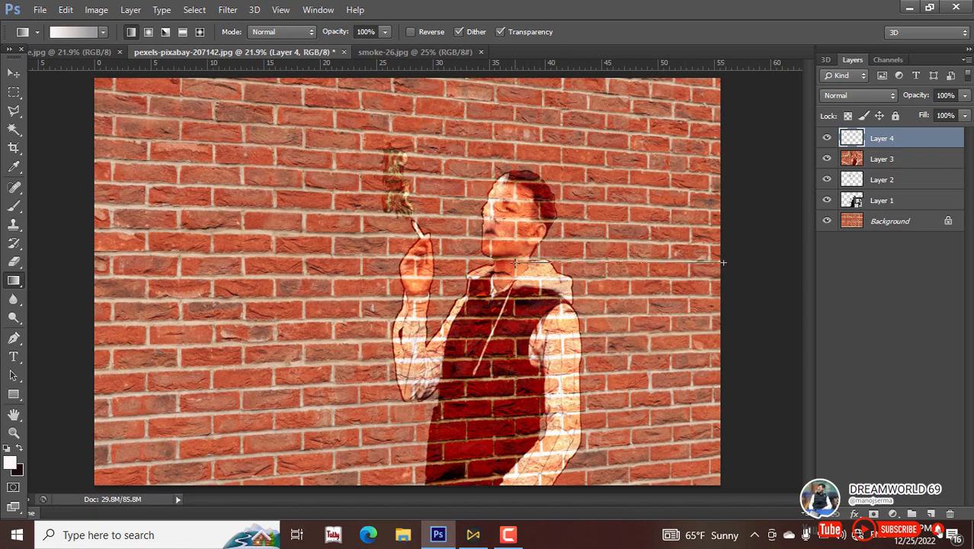
pyautogui.moveTo(723, 262); pyautogui.dragTo(723, 262)
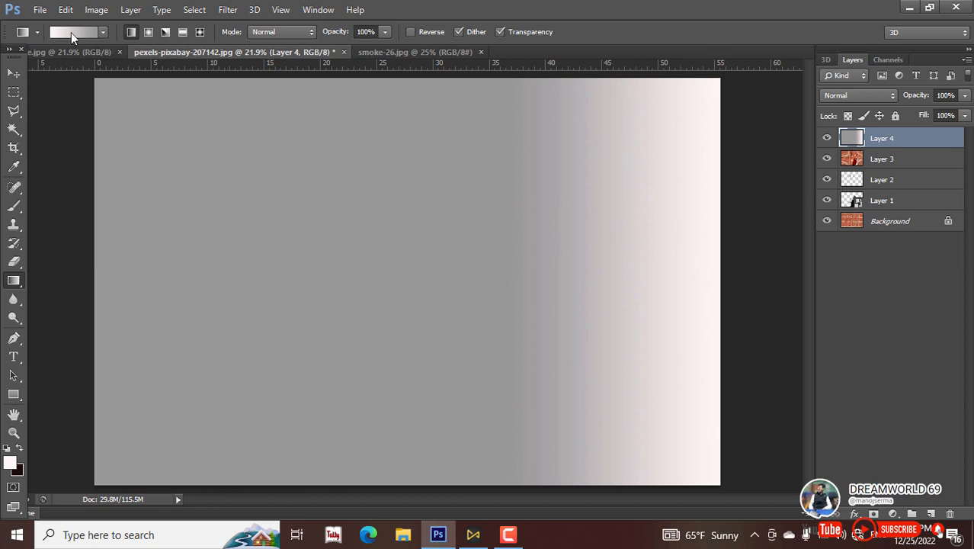
# Change the gradient's start color stop at location 0% to the grey 959494
pyautogui.click(70, 32)
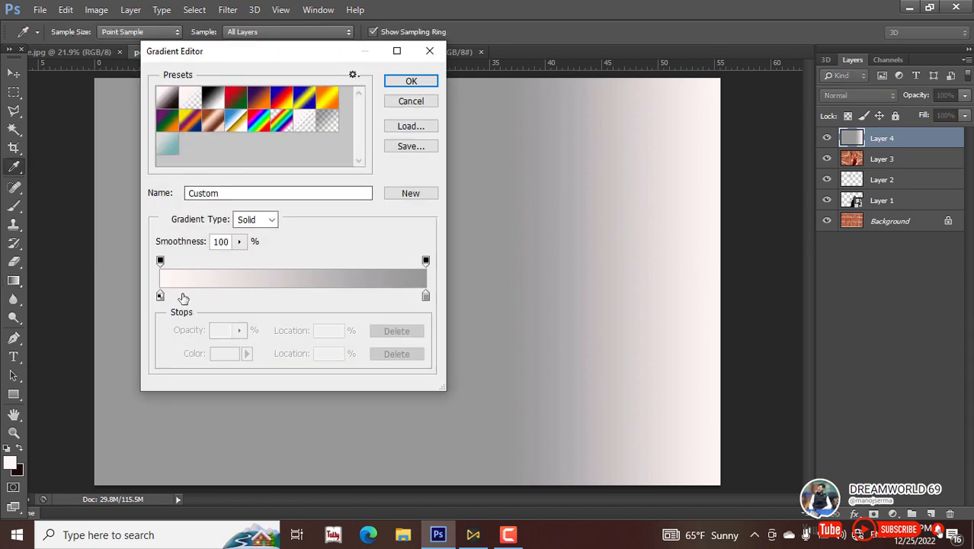
pyautogui.click(159, 295)
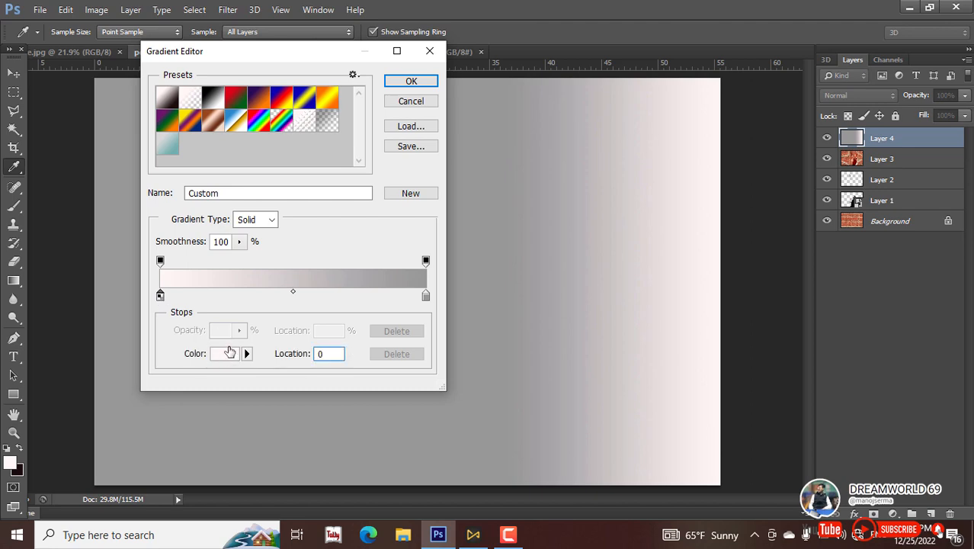
pyautogui.click(225, 353)
pyautogui.click(64, 209)
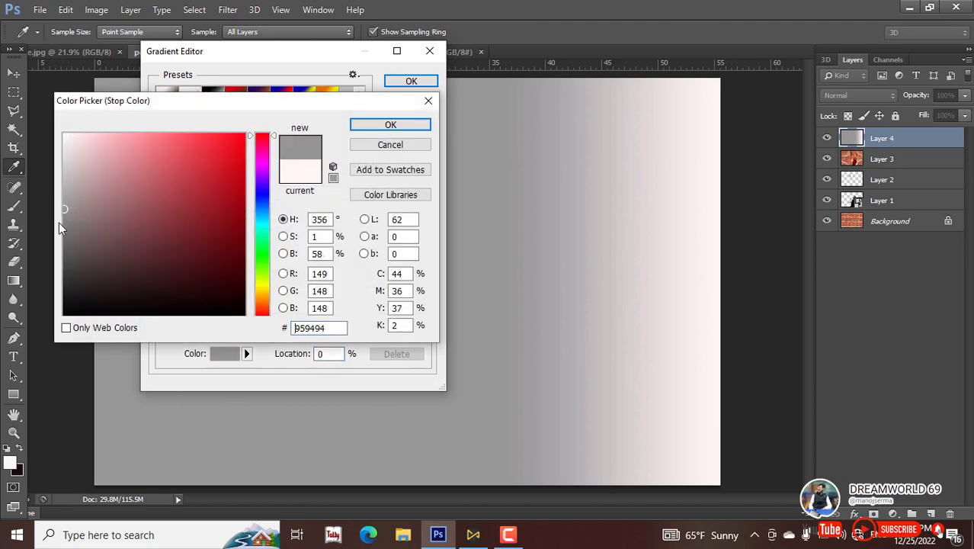
pyautogui.click(393, 124)
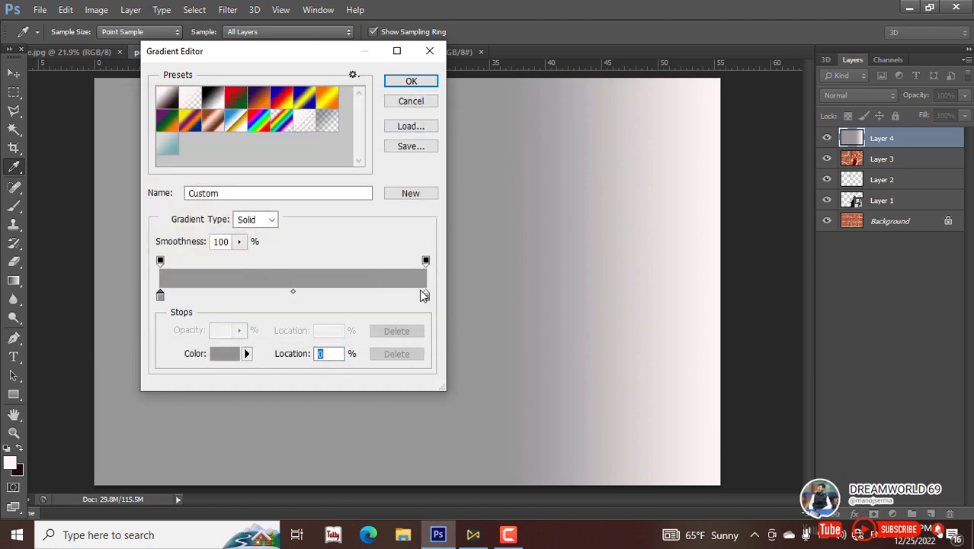
# Set the gradient's end color stop at location 100% to near-white and redraw the gradient from the canvas's right edge inward past the man
pyautogui.click(425, 296)
pyautogui.click(229, 356)
pyautogui.click(393, 144)
pyautogui.click(226, 360)
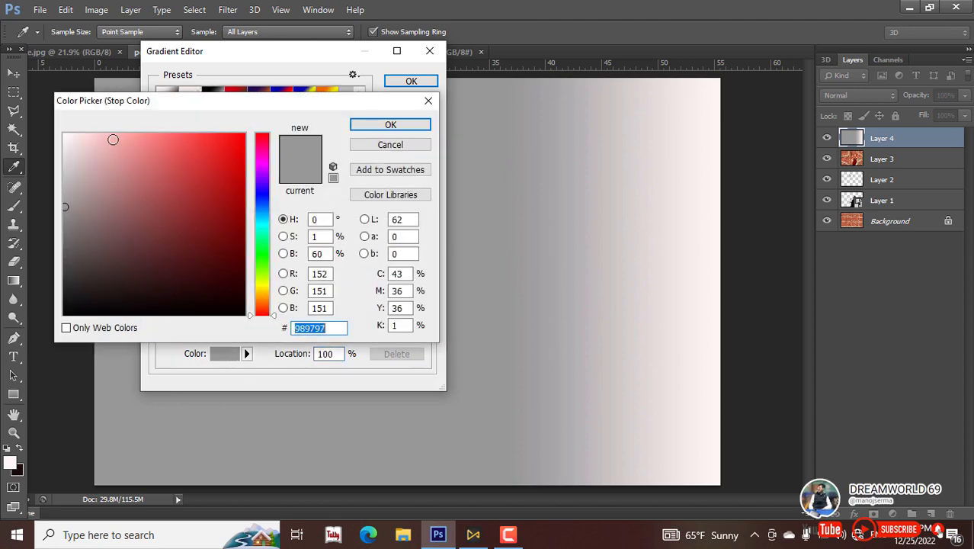
pyautogui.click(66, 135)
pyautogui.click(390, 125)
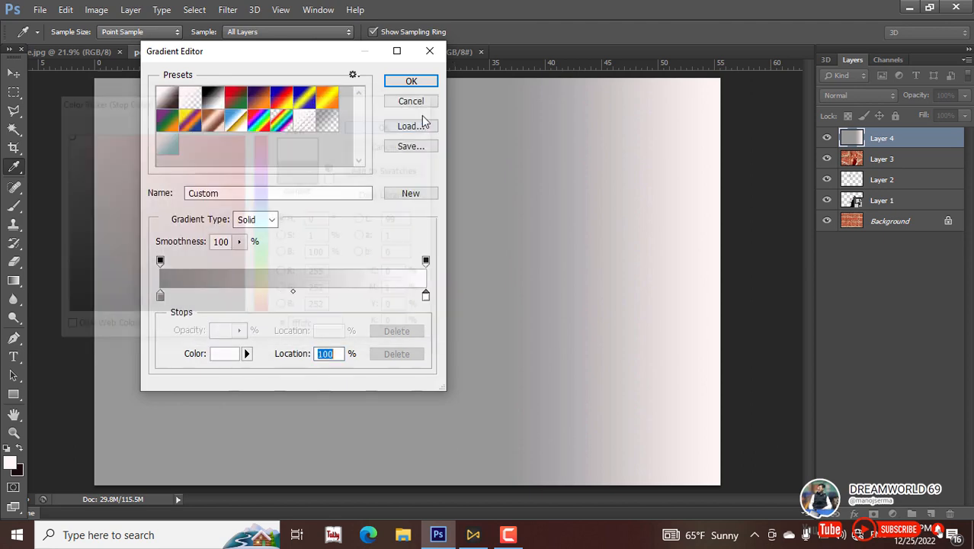
pyautogui.click(432, 82)
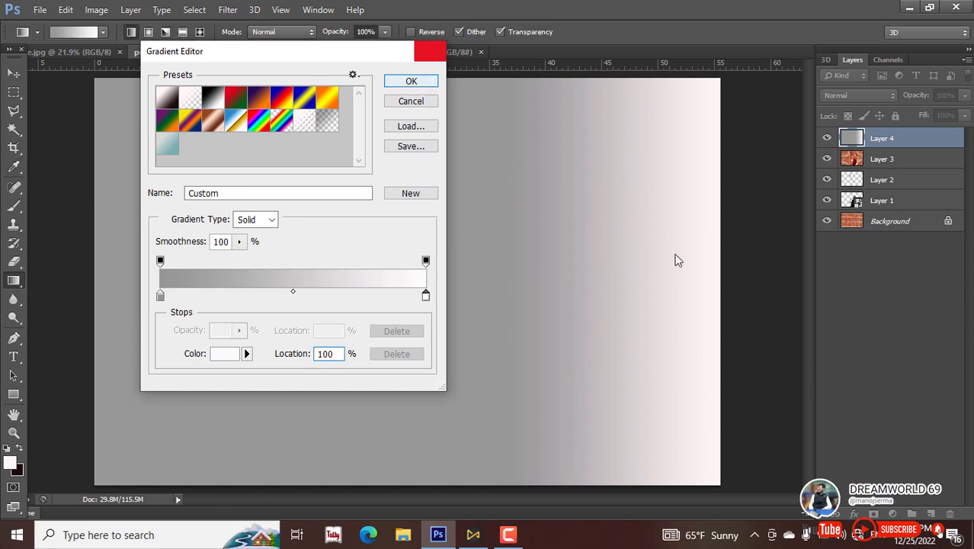
pyautogui.moveTo(727, 265); pyautogui.dragTo(469, 263)
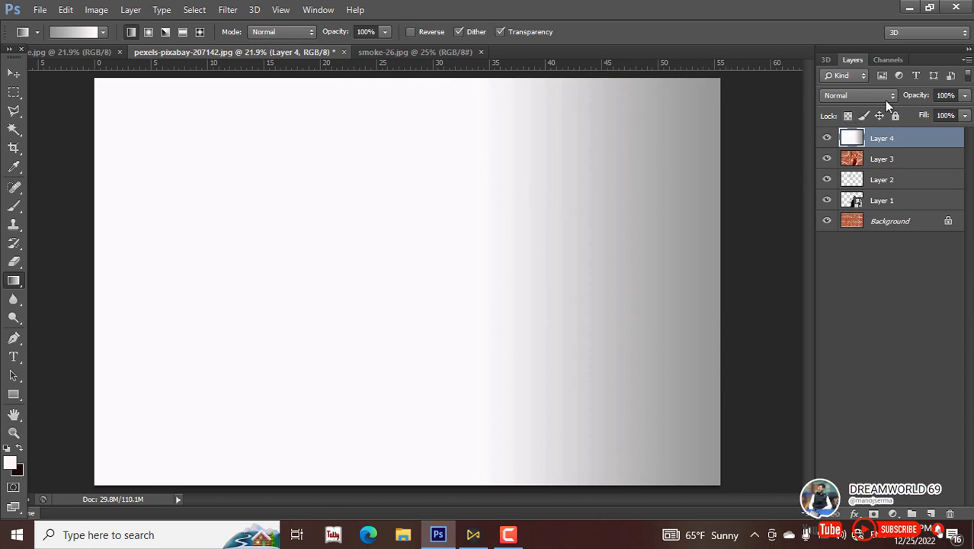
# Set the gradient layer's blend mode to Linear Burn and its opacity to 92%
pyautogui.click(852, 97)
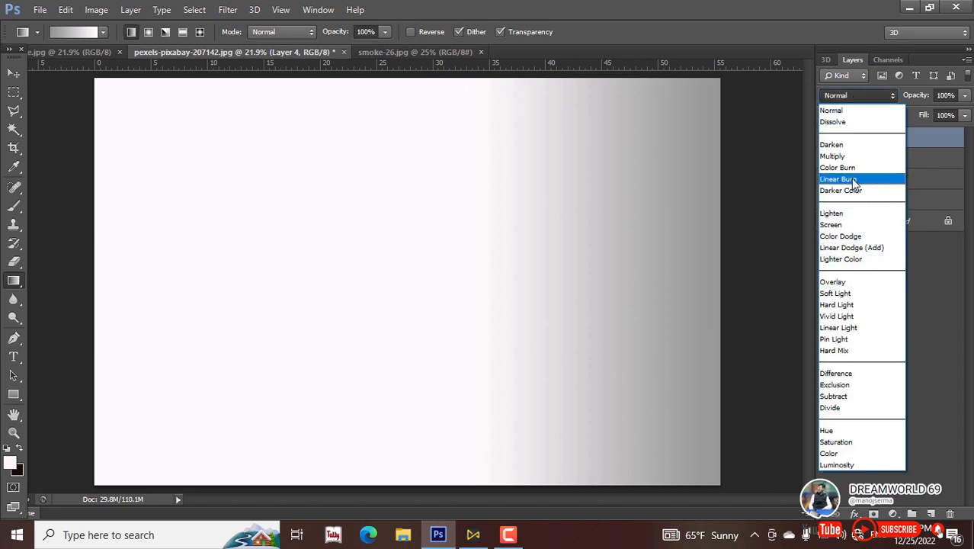
pyautogui.click(854, 180)
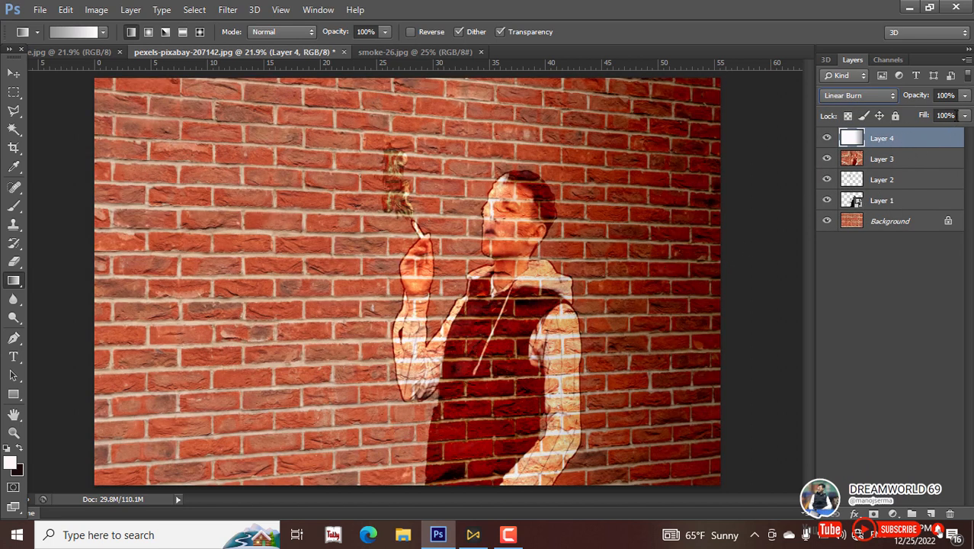
pyautogui.click(964, 95)
pyautogui.moveTo(964, 112)
pyautogui.mouseDown()
pyautogui.moveTo(953, 111)
pyautogui.moveTo(961, 116)
pyautogui.mouseUp()
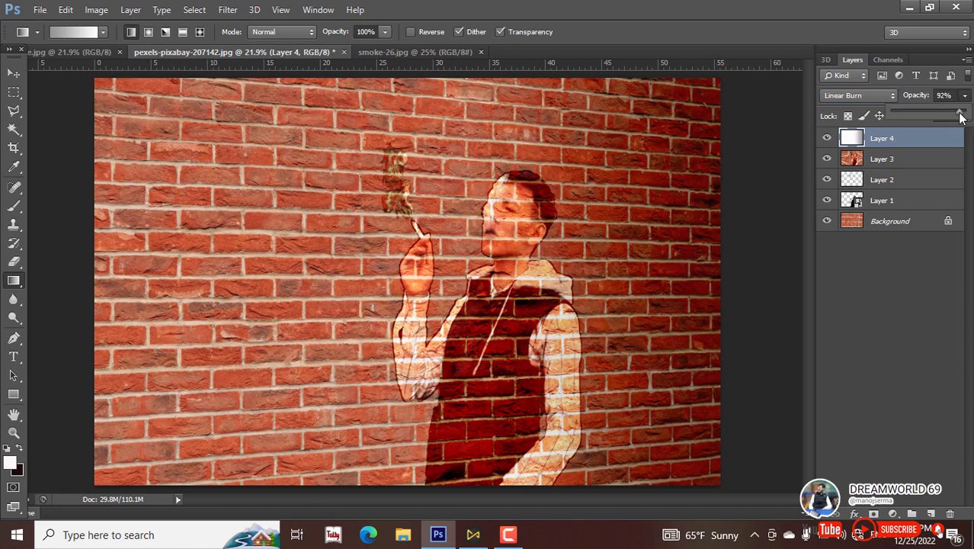
pyautogui.click(14, 74)
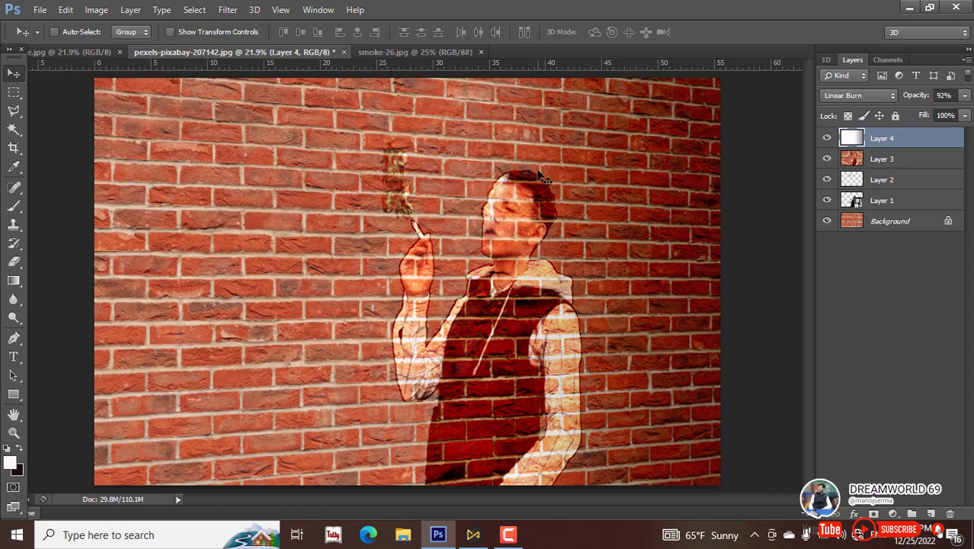
pyautogui.scroll(-1, 575, 196)
pyautogui.scroll(2, 575, 196)
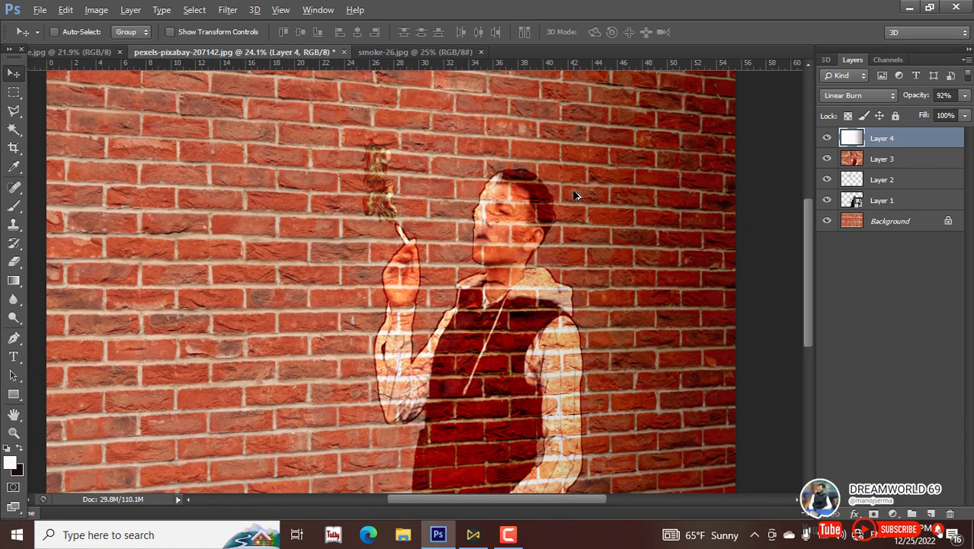
pyautogui.scroll(-3, 575, 197)
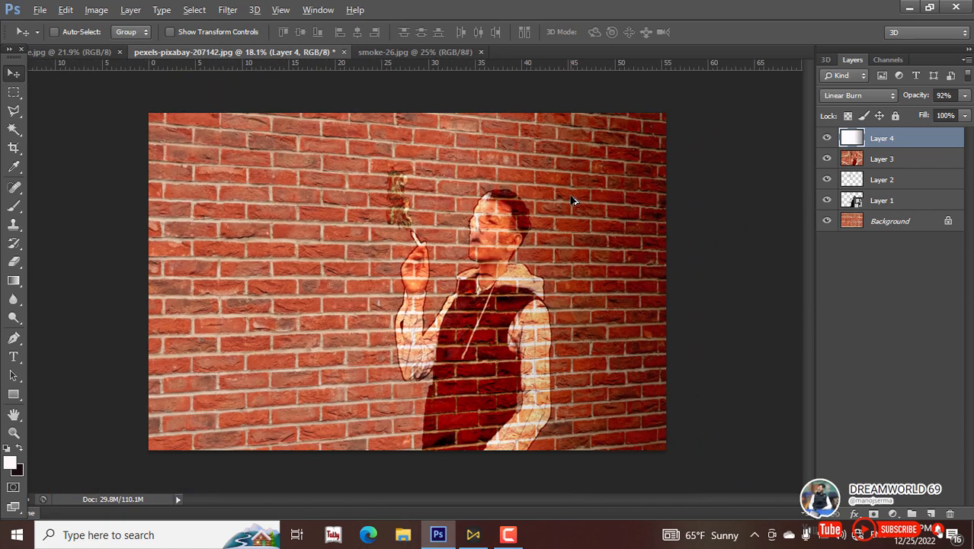
pyautogui.scroll(1, 575, 200)
pyautogui.scroll(1, 575, 200)
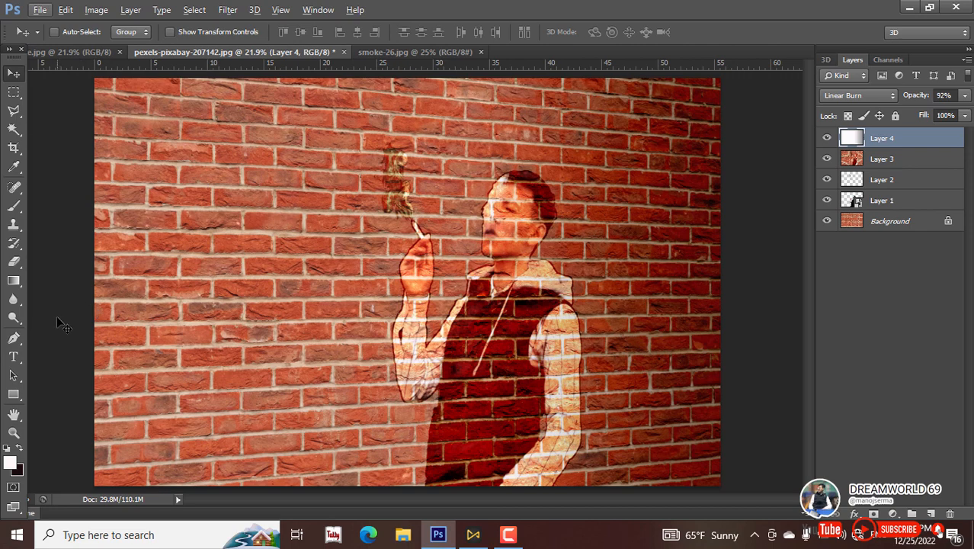
# Add the text line "Smoking is injurious to health !" at 48 pt on the wall above the man's head
pyautogui.click(13, 359)
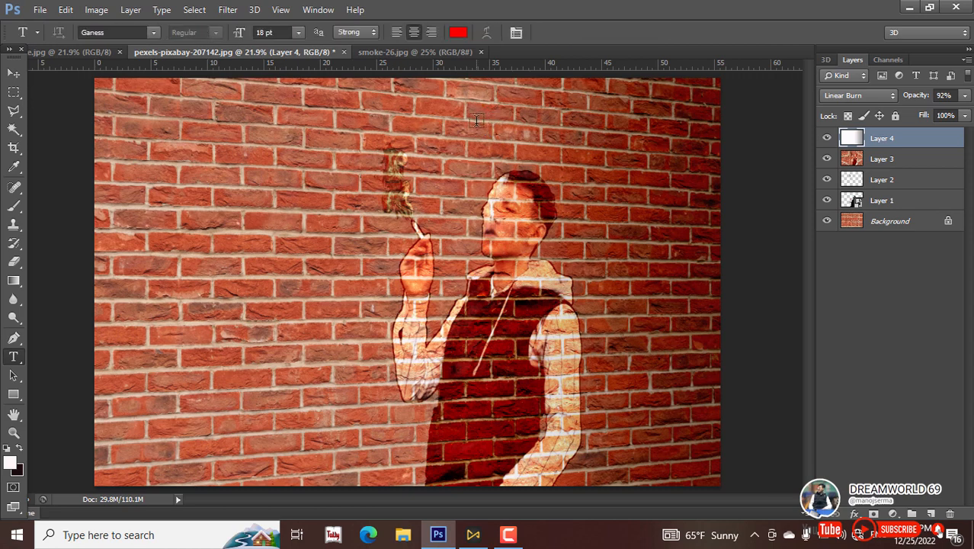
pyautogui.click(477, 120)
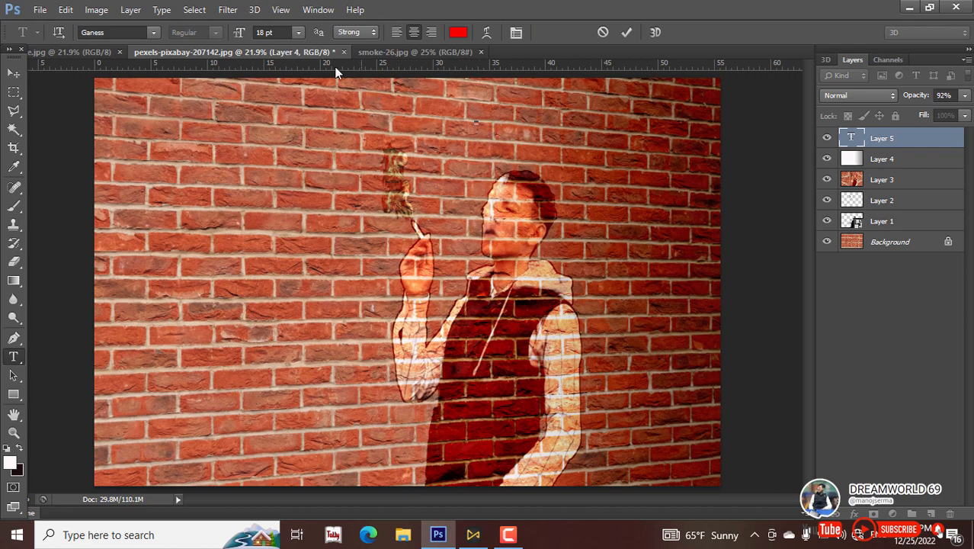
pyautogui.click(299, 33)
pyautogui.click(298, 246)
pyautogui.write('ing is injurious to health')
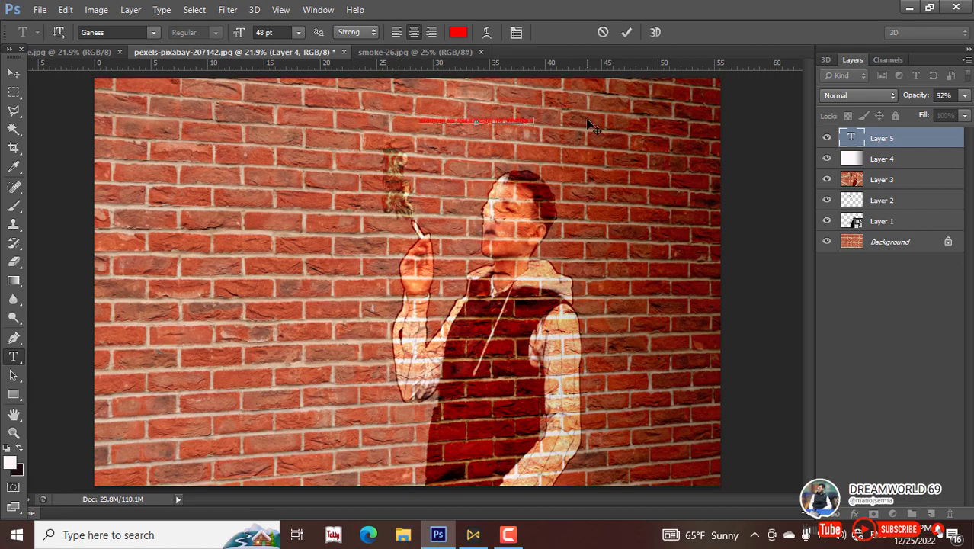
# Select the whole warning text and enlarge it to 113 pt
pyautogui.hotkey('ctrl', 'a')
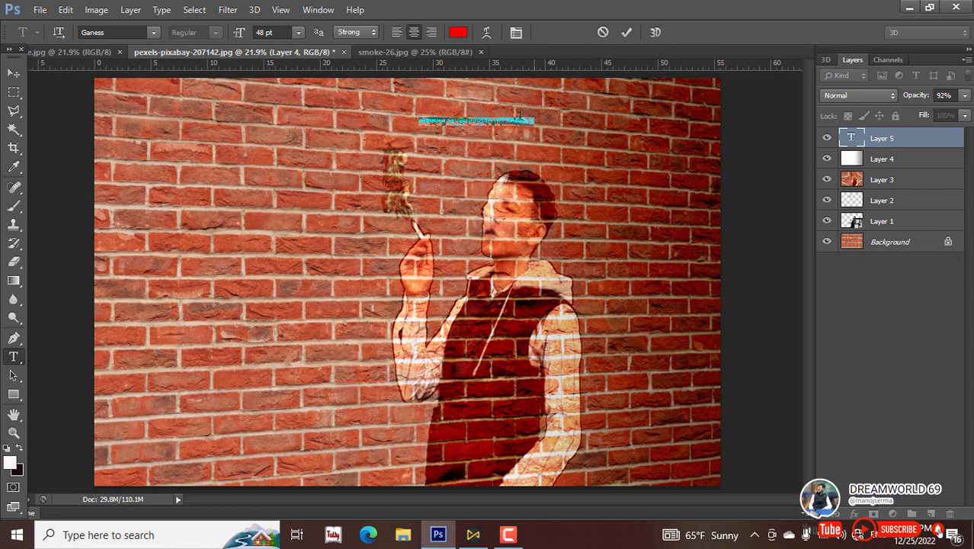
pyautogui.click(264, 33)
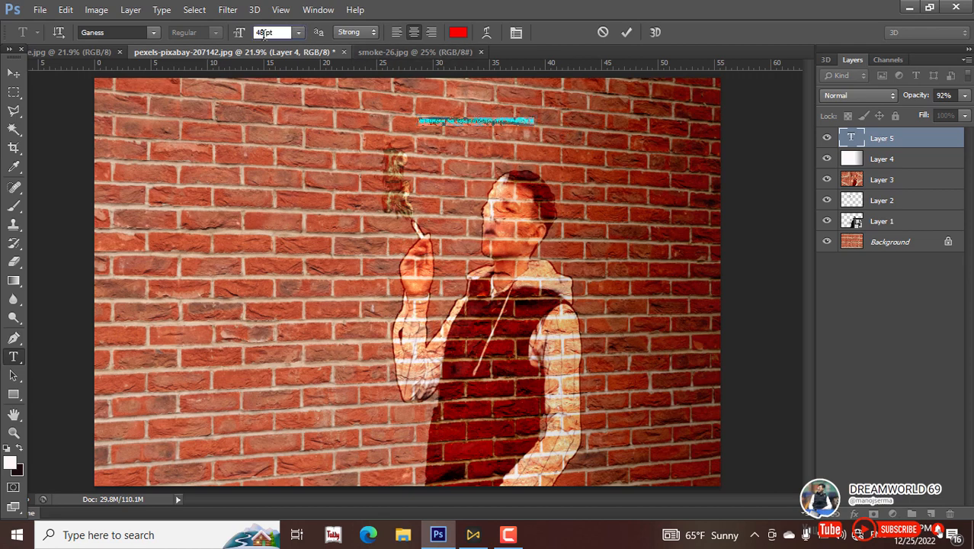
pyautogui.scroll(20, 265, 34)
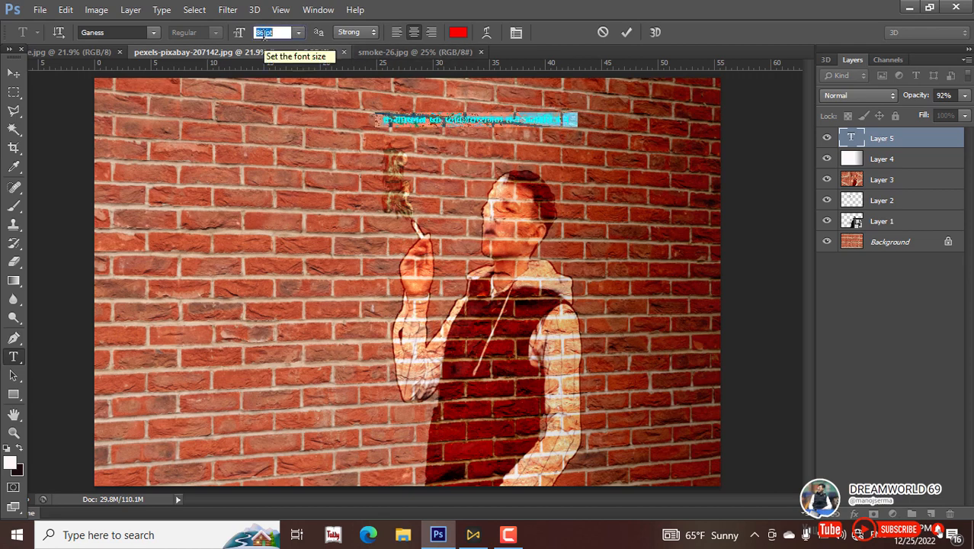
pyautogui.scroll(20, 265, 35)
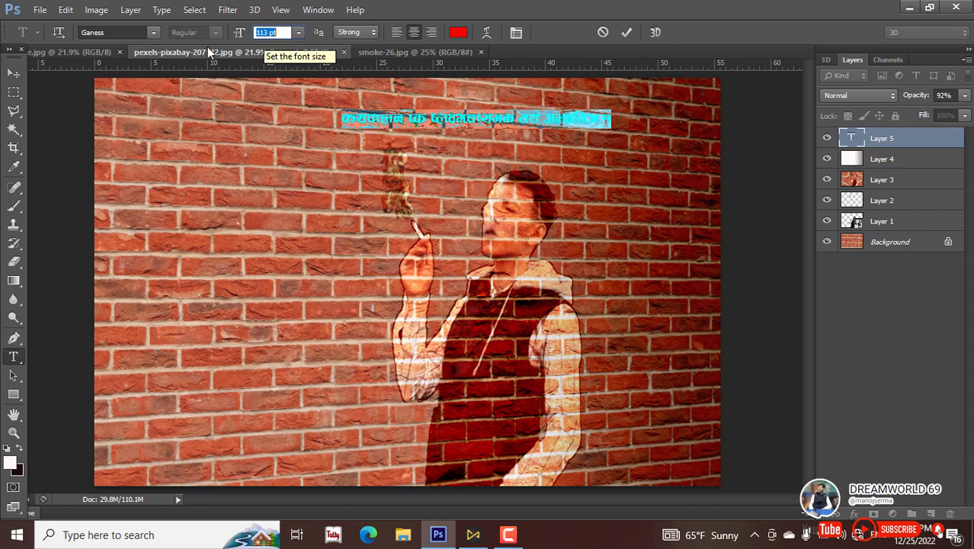
# Try Garamond on the warning text, and choose Brock Script as its font
pyautogui.click(153, 35)
pyautogui.click(142, 76)
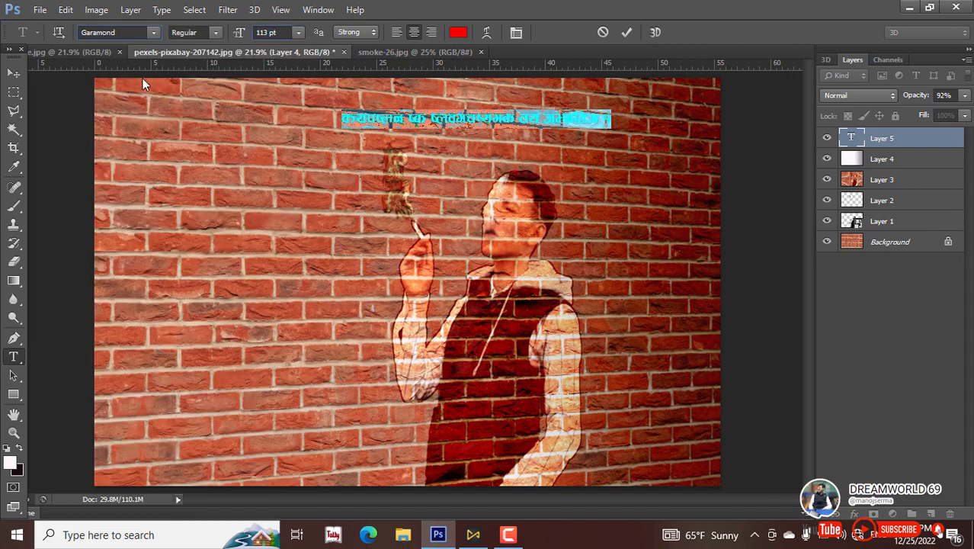
pyautogui.click(122, 33)
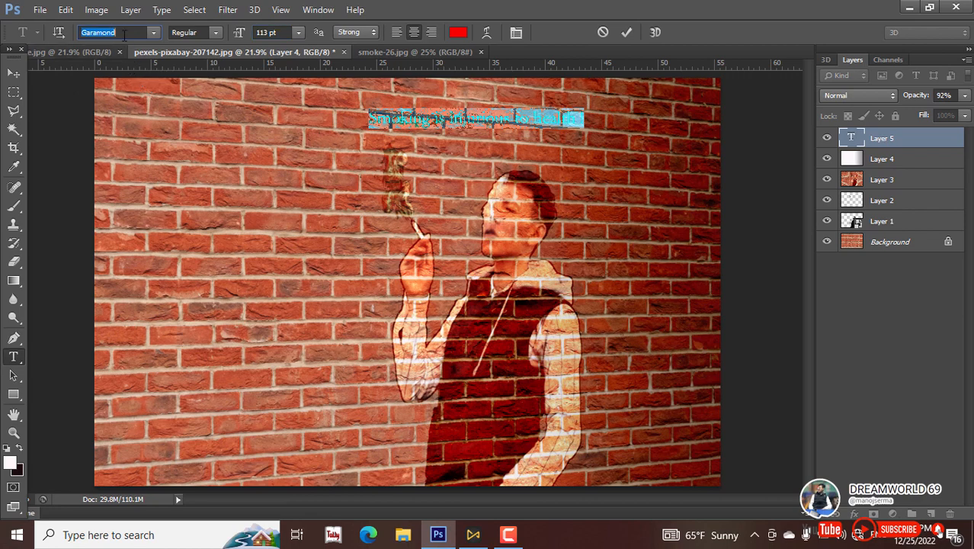
pyautogui.click(153, 32)
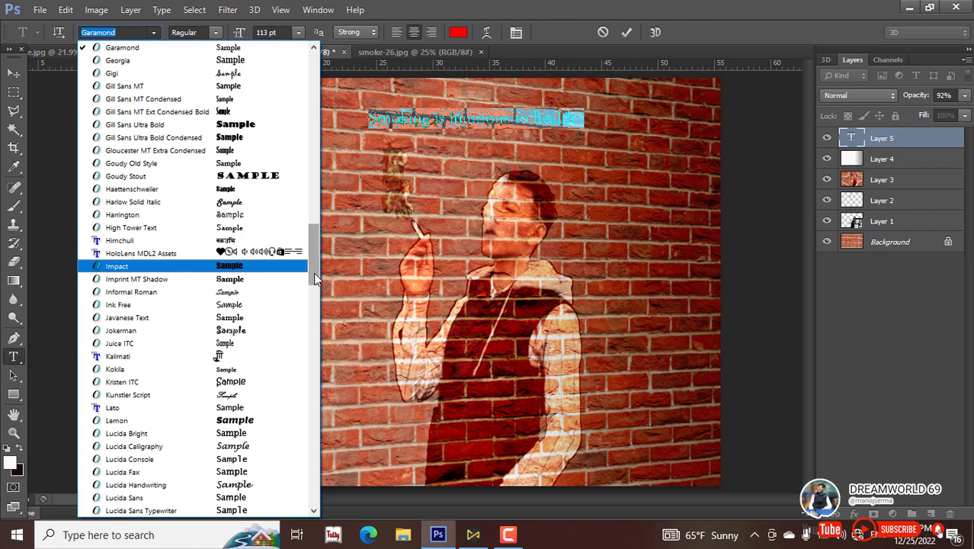
pyautogui.moveTo(311, 262); pyautogui.dragTo(317, 133)
pyautogui.click(250, 271)
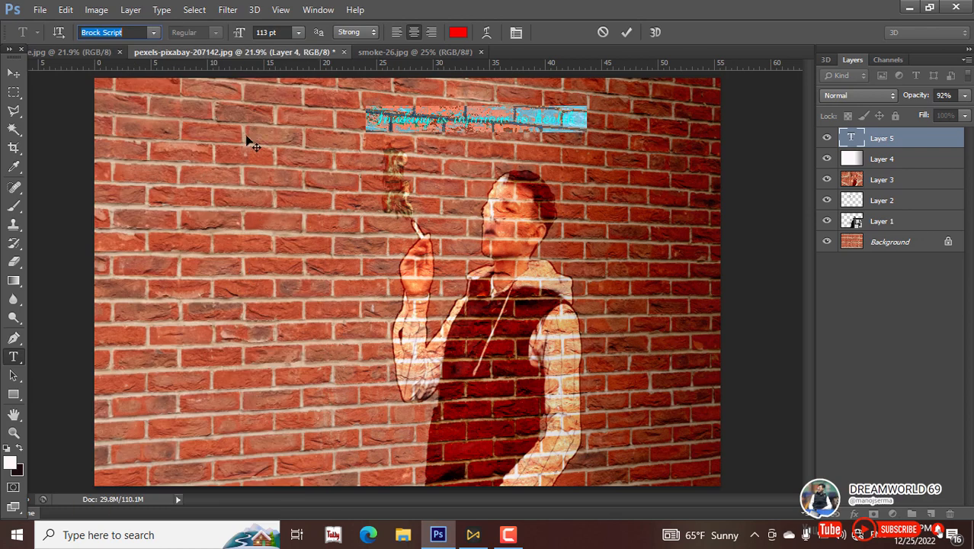
# Enlarge the warning text to 126 pt and move it horizontally to the wall's upper right area
pyautogui.click(259, 33)
pyautogui.press('Up')
pyautogui.press('Up')
pyautogui.press('Up')
pyautogui.press('Up')
pyautogui.press('Up')
pyautogui.press('Up')
pyautogui.press('Up')
pyautogui.press('Up')
pyautogui.press('Up')
pyautogui.press('Up')
pyautogui.press('Up')
pyautogui.press('Up')
pyautogui.press('Up')
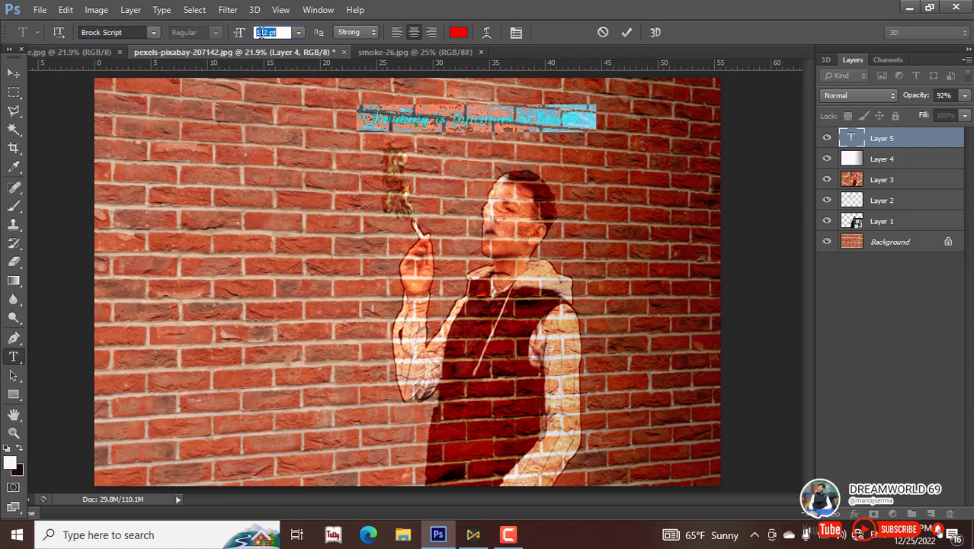
pyautogui.click(13, 74)
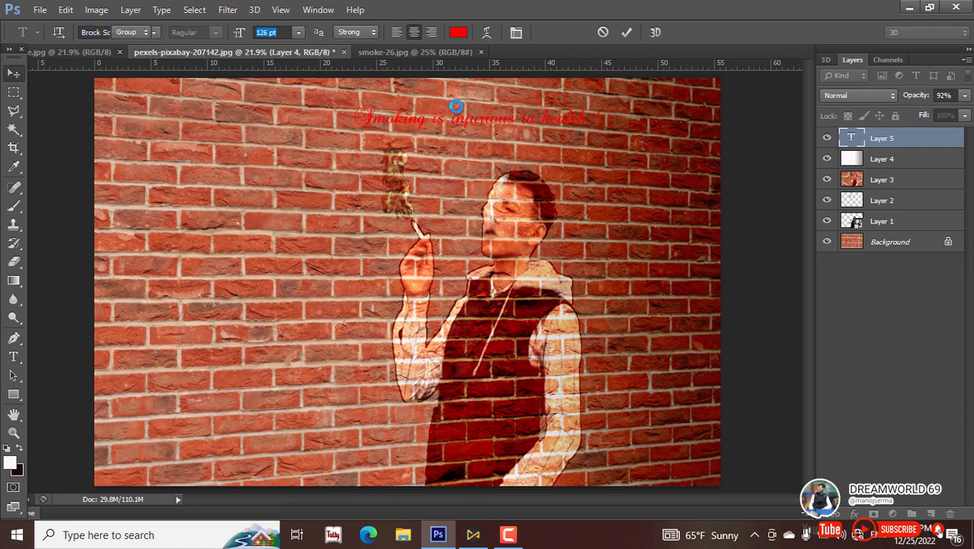
pyautogui.moveTo(468, 120); pyautogui.dragTo(558, 120)
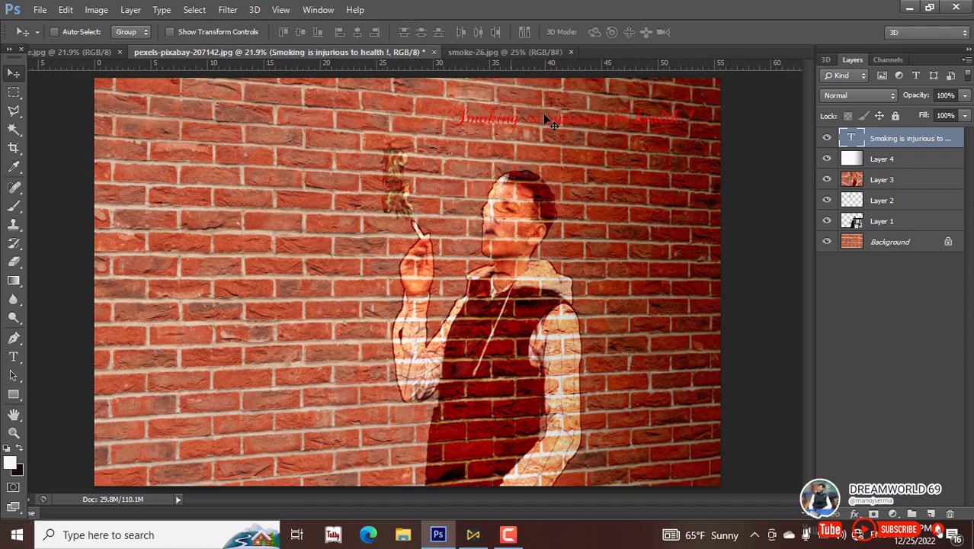
# Select the warning text and change its color to the near-white fcfafa
pyautogui.press('t')
pyautogui.moveTo(464, 120); pyautogui.dragTo(732, 115)
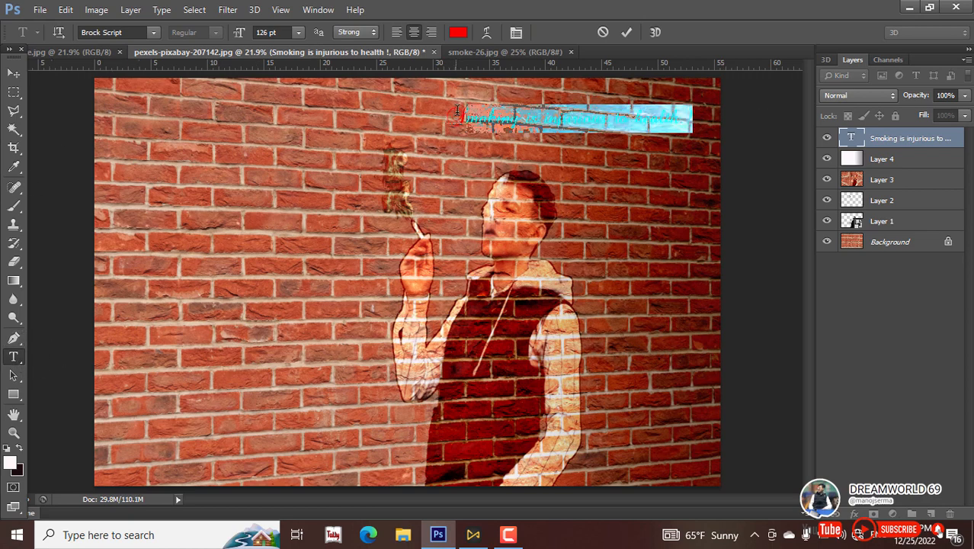
pyautogui.moveTo(446, 118); pyautogui.dragTo(680, 114)
pyautogui.click(458, 33)
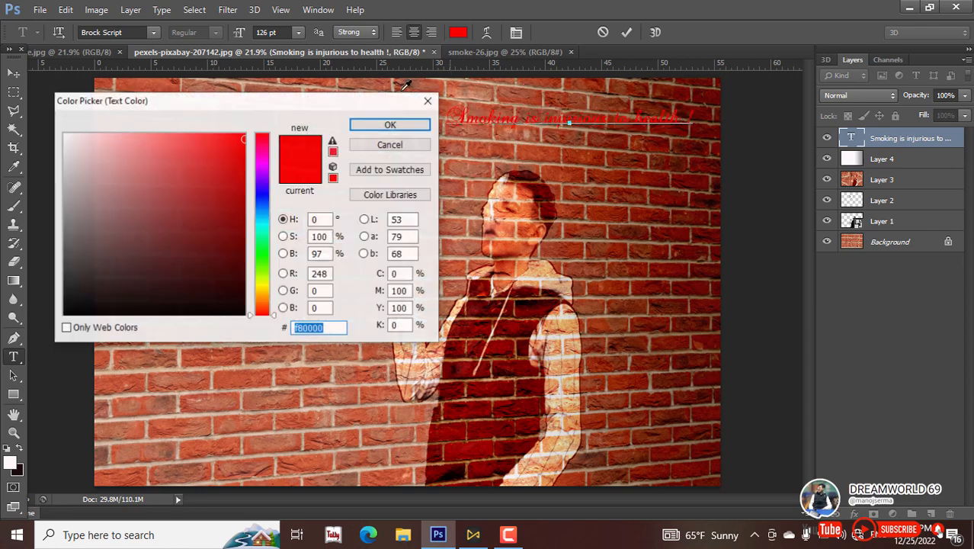
pyautogui.click(65, 135)
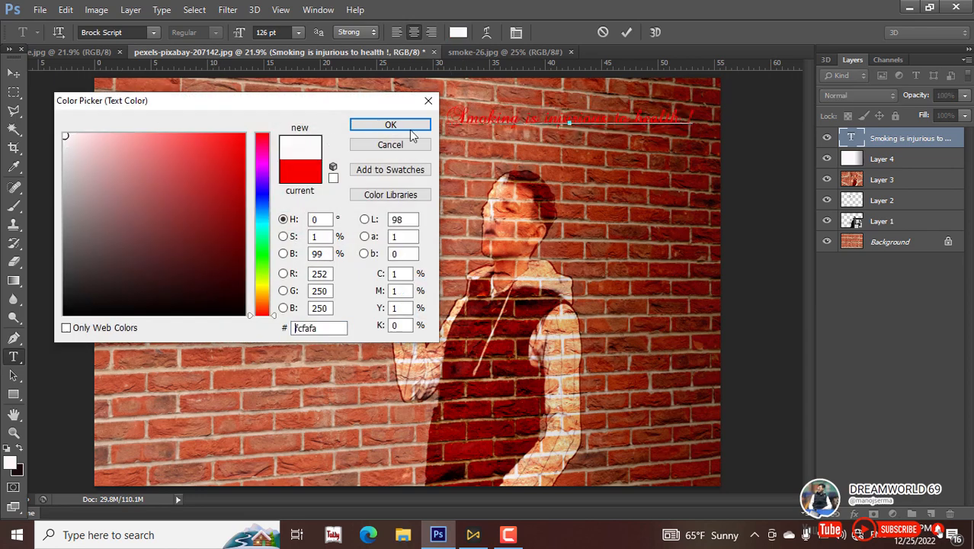
pyautogui.click(417, 125)
pyautogui.click(13, 76)
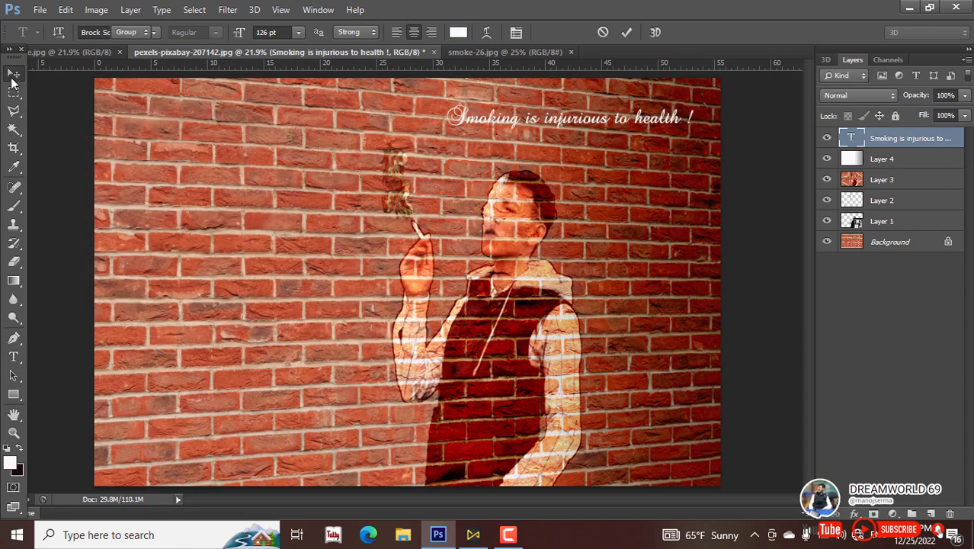
# Add a black 16 px outside stroke to the warning text and reposition the text slightly lower above the man's head
pyautogui.moveTo(545, 119); pyautogui.dragTo(562, 117)
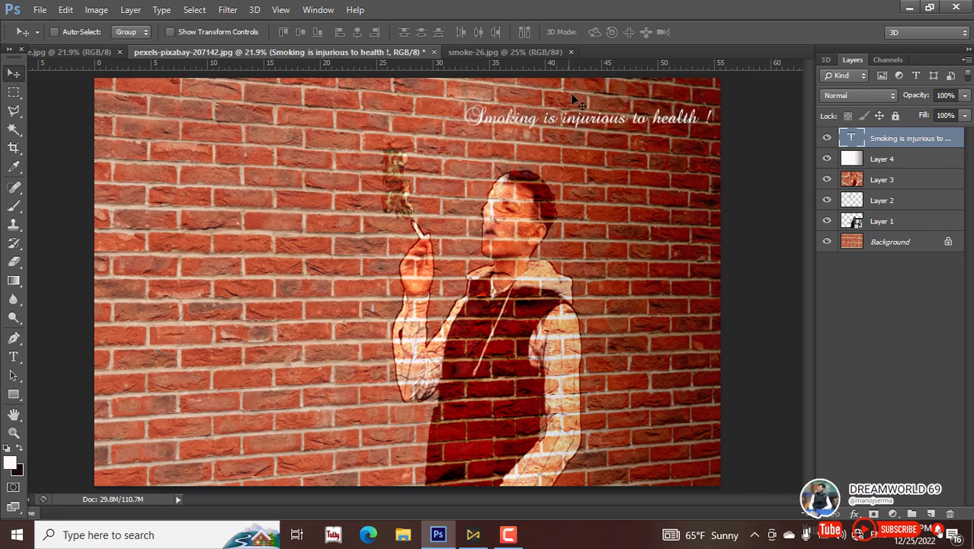
pyautogui.click(855, 513)
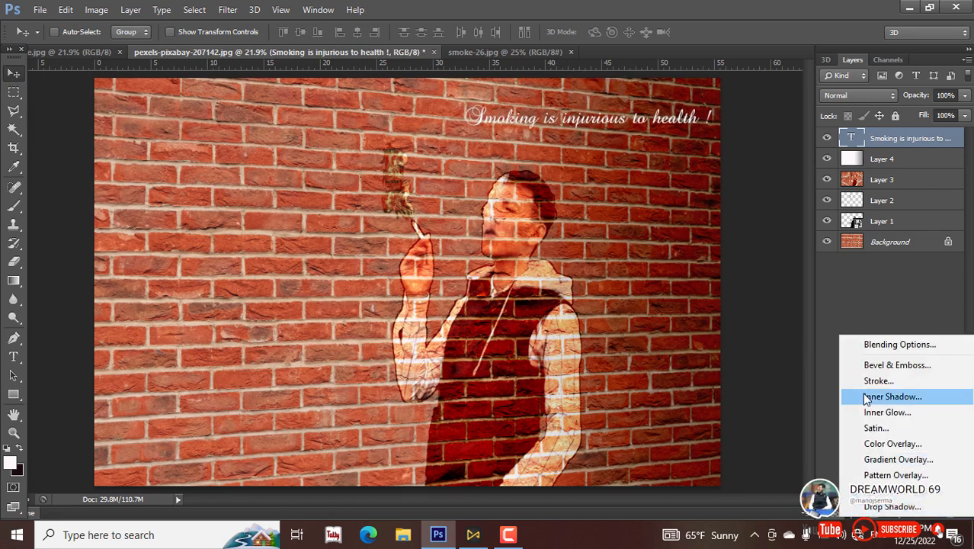
pyautogui.click(870, 381)
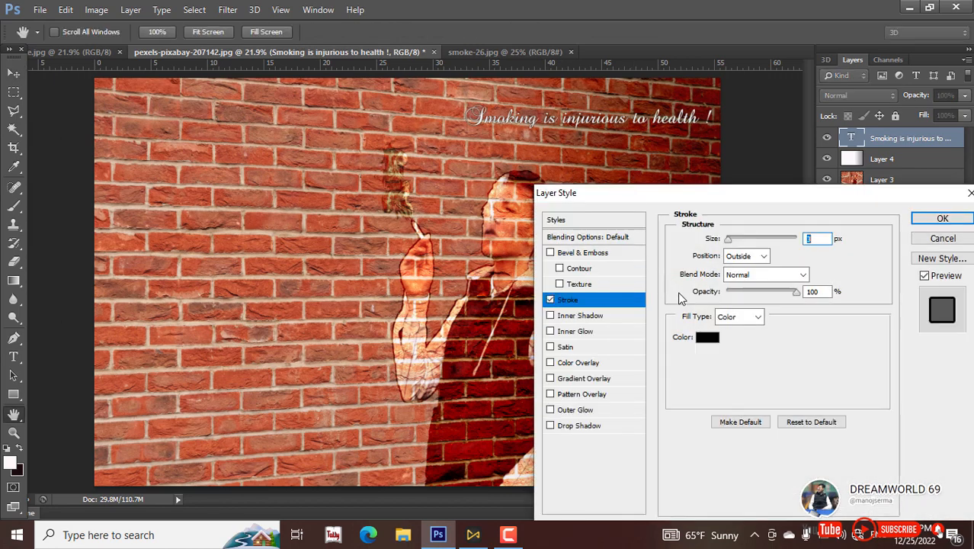
pyautogui.moveTo(732, 239)
pyautogui.mouseDown()
pyautogui.moveTo(753, 242)
pyautogui.moveTo(736, 246)
pyautogui.mouseUp()
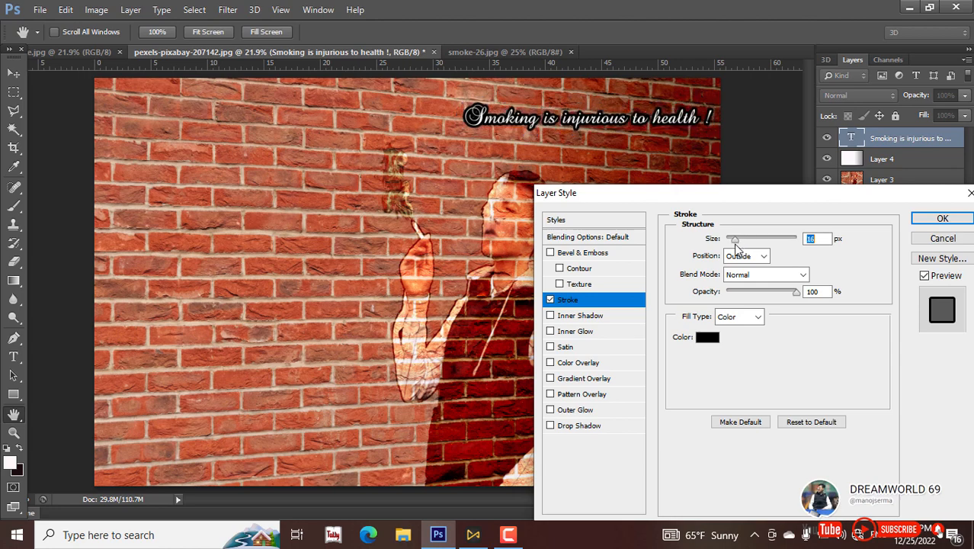
pyautogui.click(943, 219)
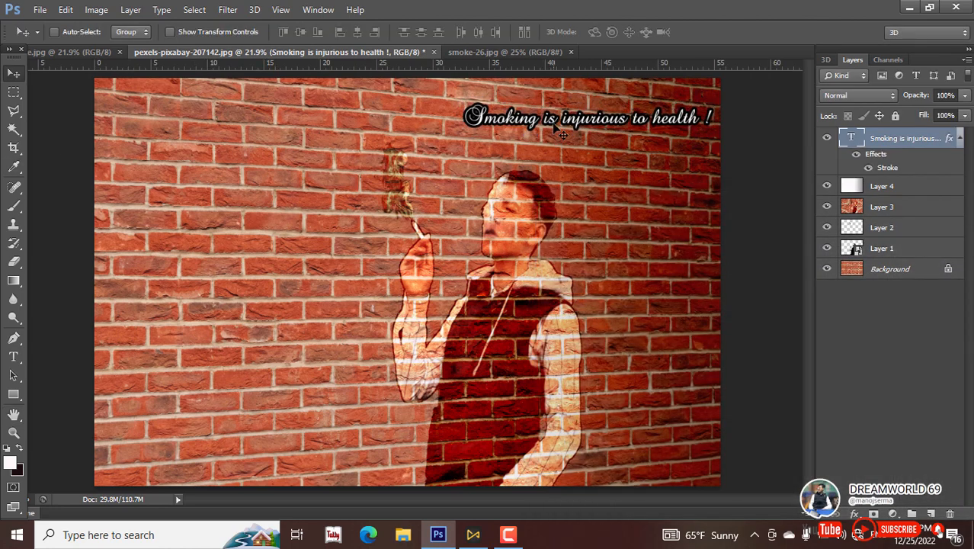
pyautogui.moveTo(551, 126)
pyautogui.mouseDown()
pyautogui.moveTo(532, 131)
pyautogui.moveTo(540, 136)
pyautogui.mouseUp()
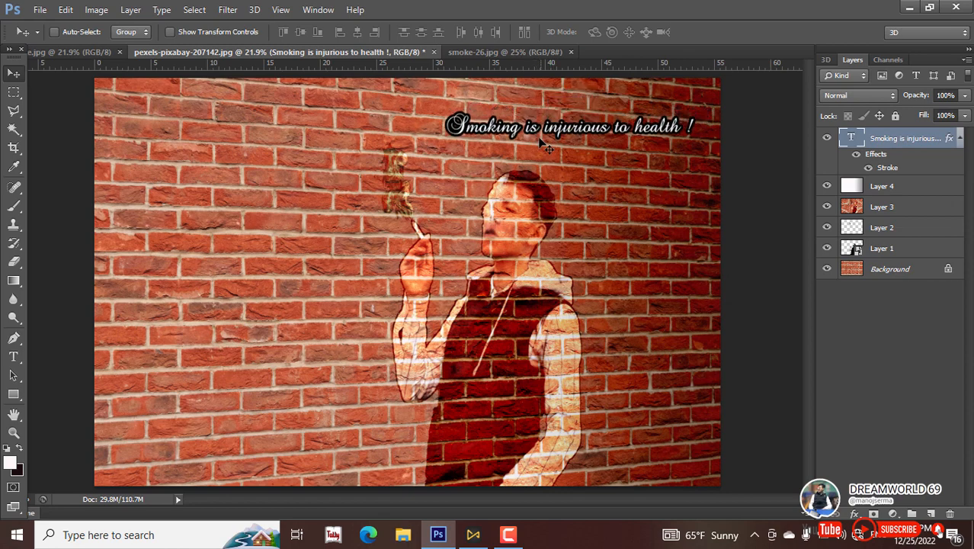